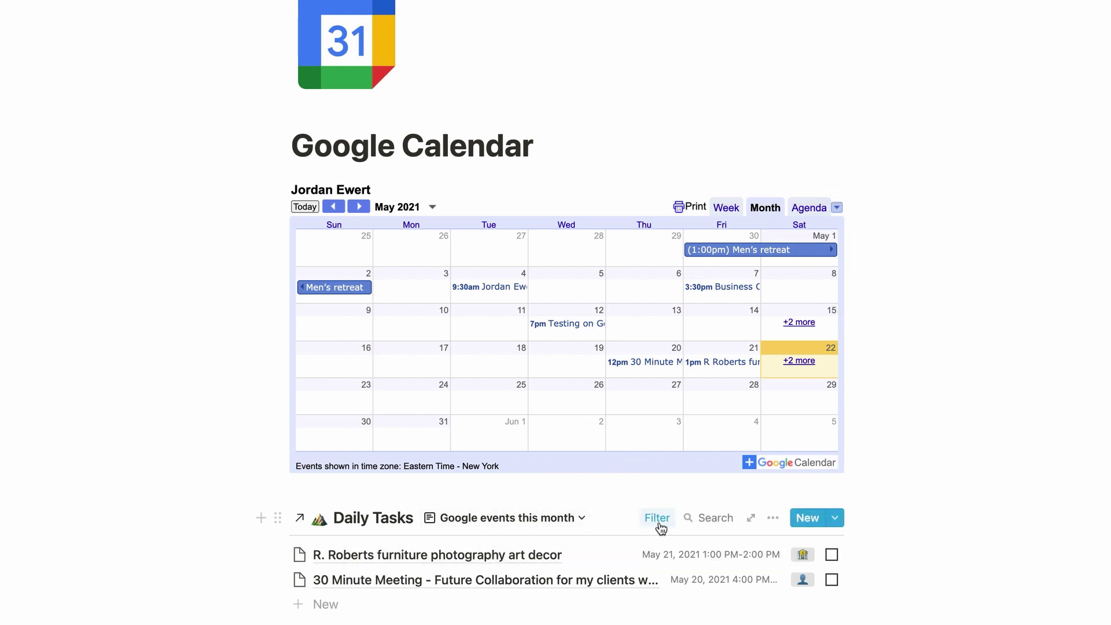
Review the filters on the Daily Tasks 'Google events this month' view
left_click(657, 517)
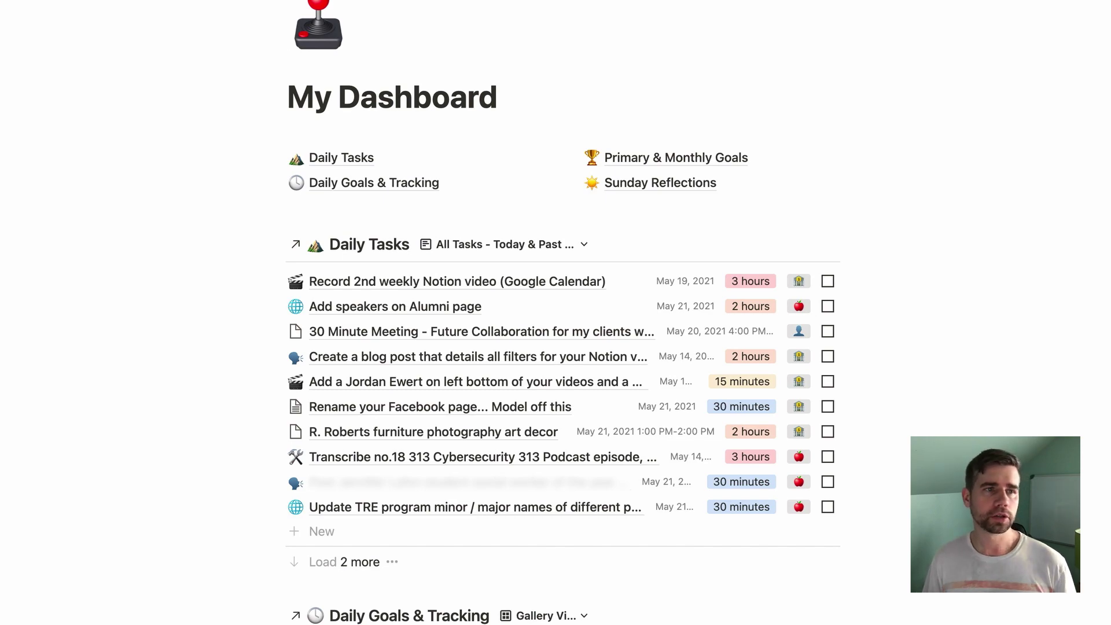
Create a Notion internal integration named 'Zapier' and copy its secret token
left_click(152, 191)
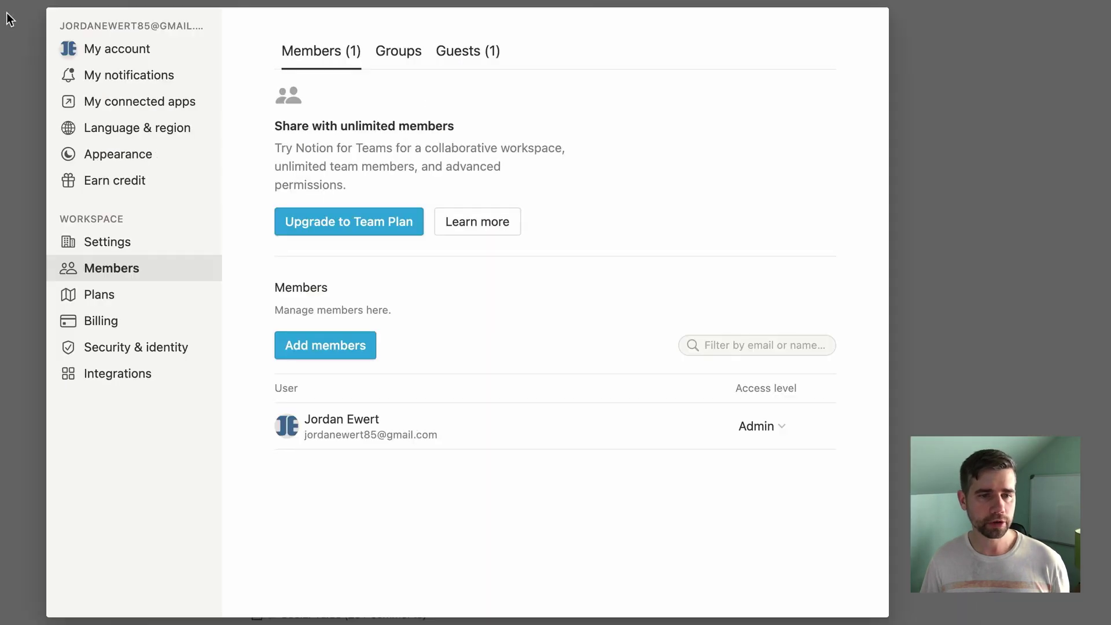
left_click(86, 374)
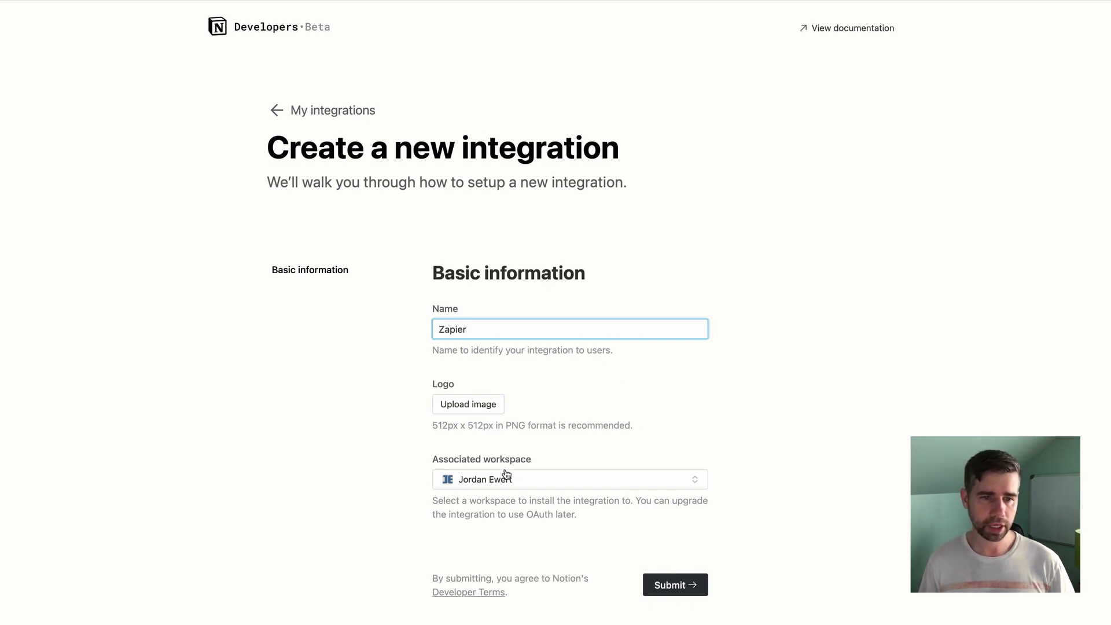
left_click(650, 580)
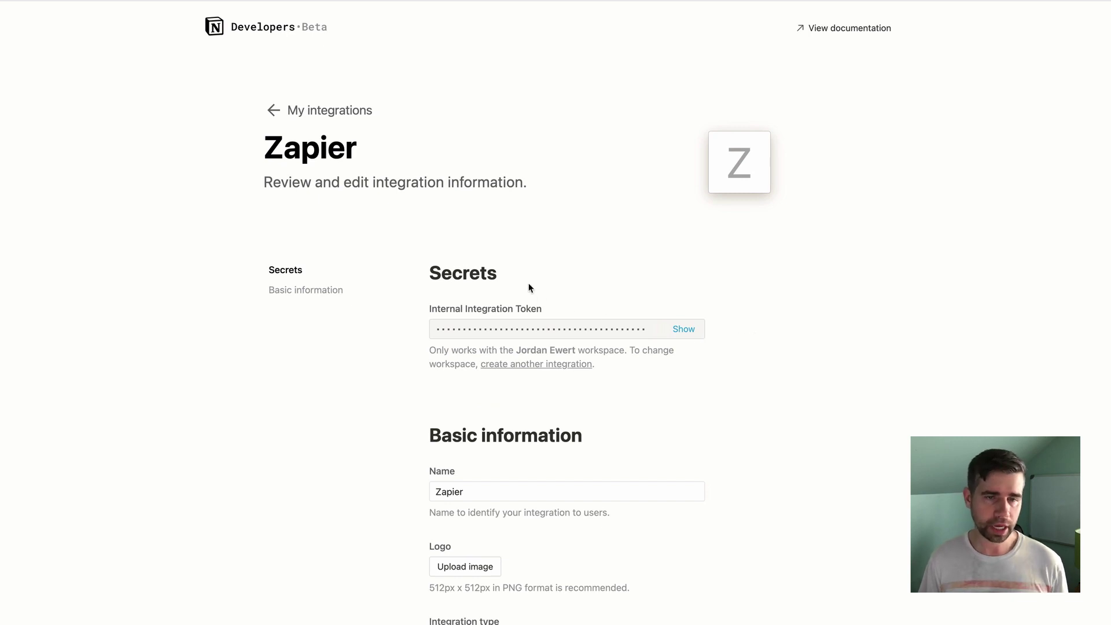
left_click(682, 328)
left_click(682, 329)
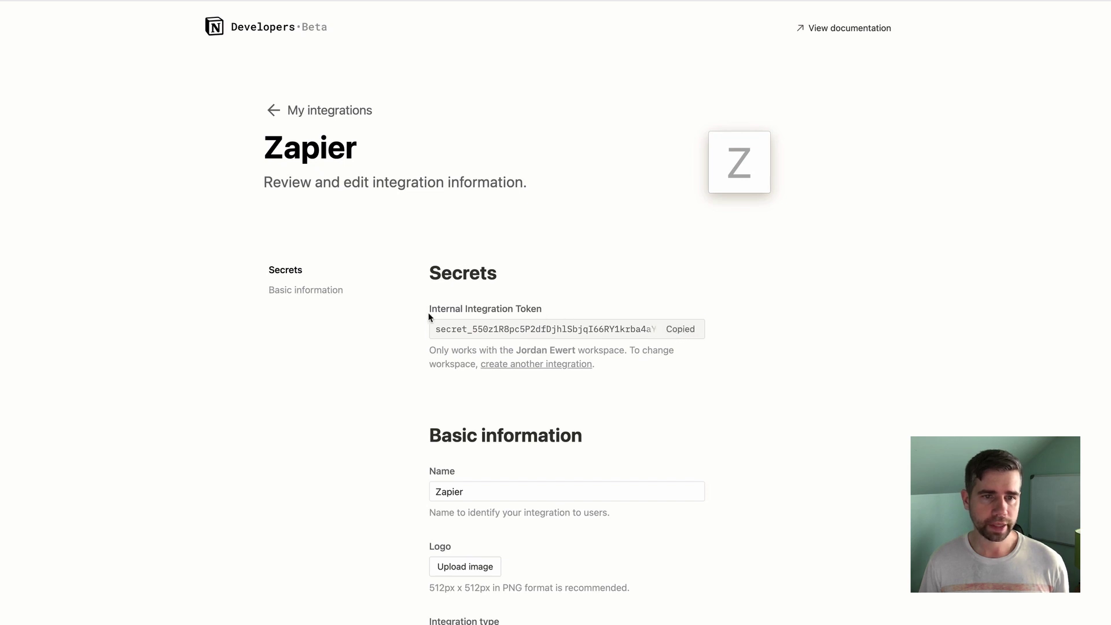
scroll(527, 317, "down", 5)
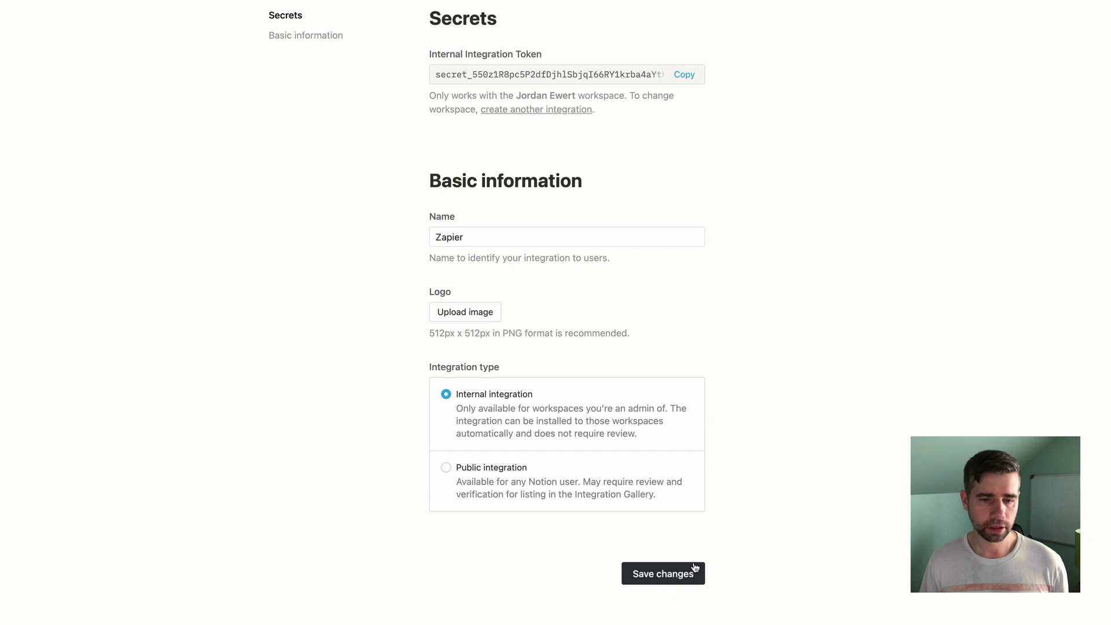
scroll(409, 94, "down", 1)
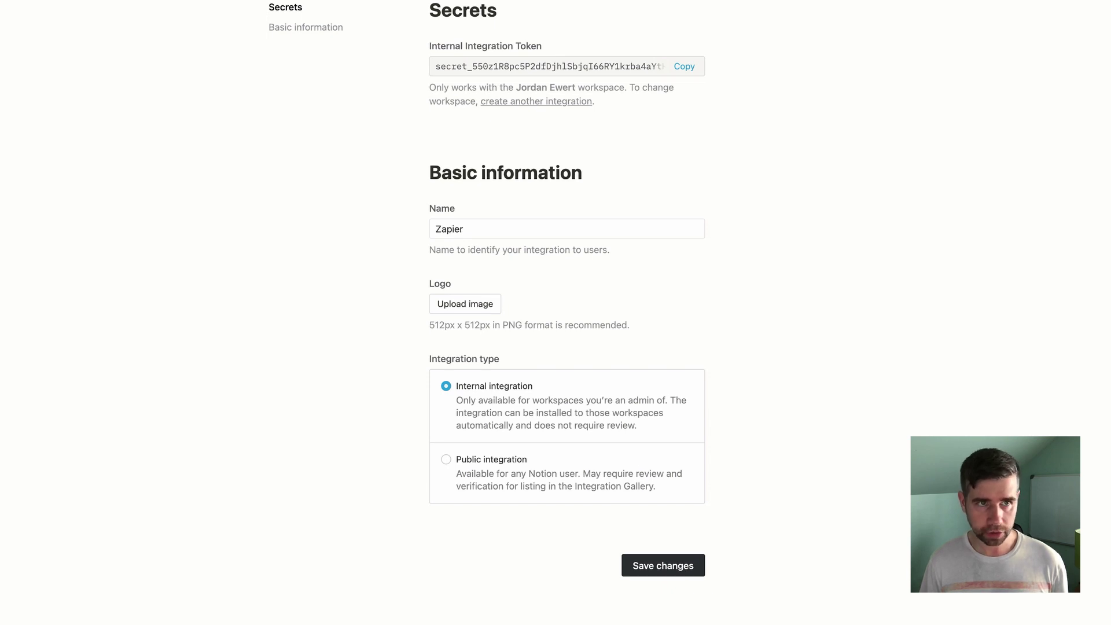
Copy the Zapier integration's internal token again from the workspace Integrations settings
key("super+Tab")
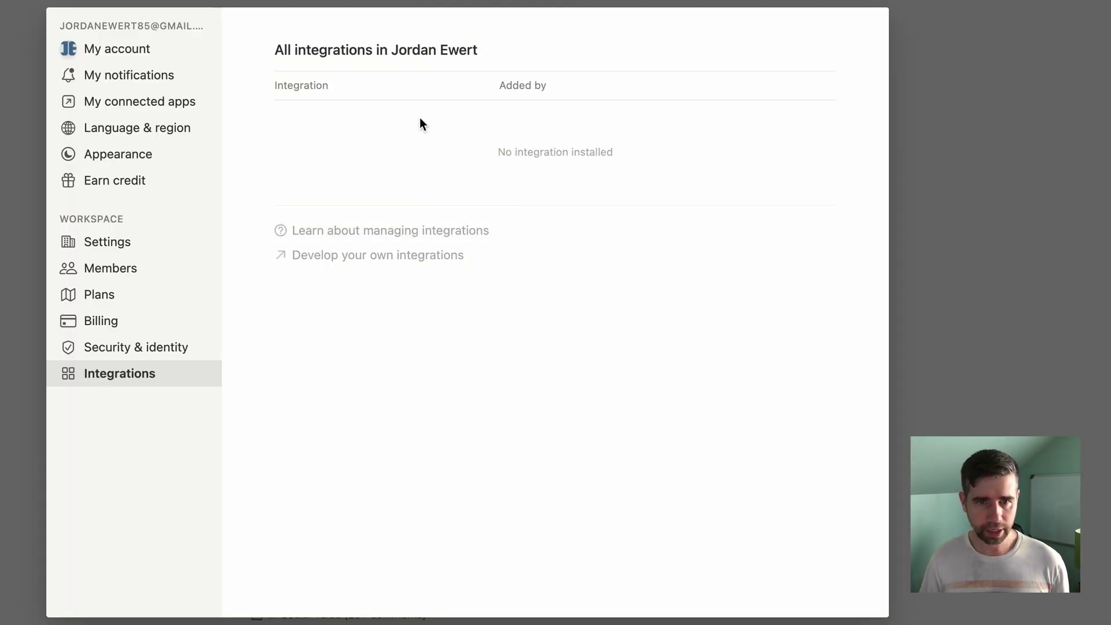
left_click(934, 25)
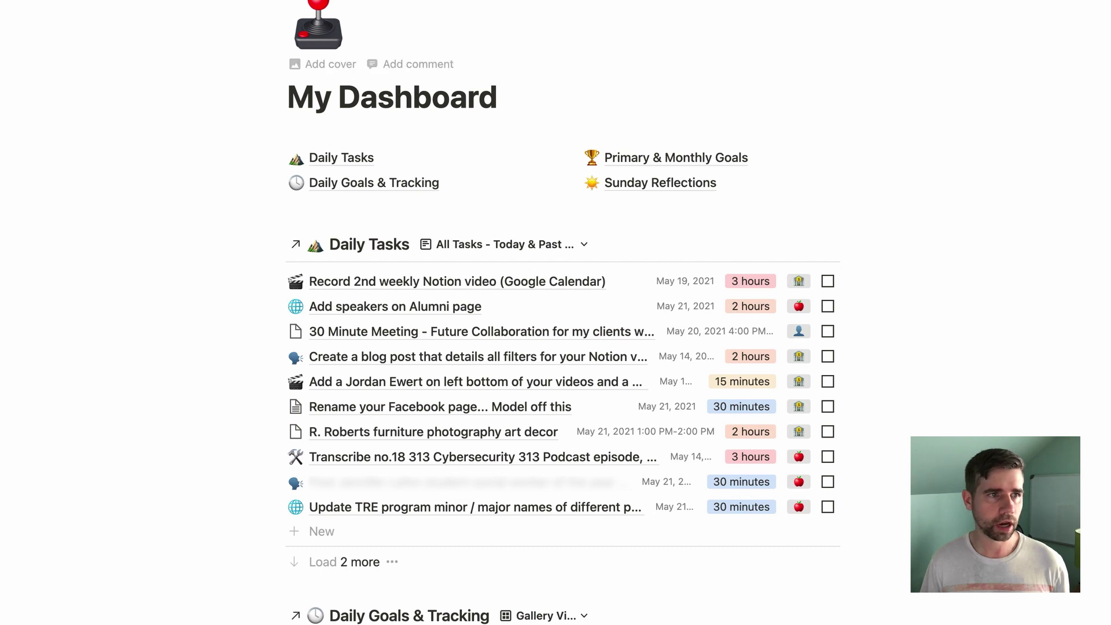
mouse_move(20, 24)
left_click(89, 109)
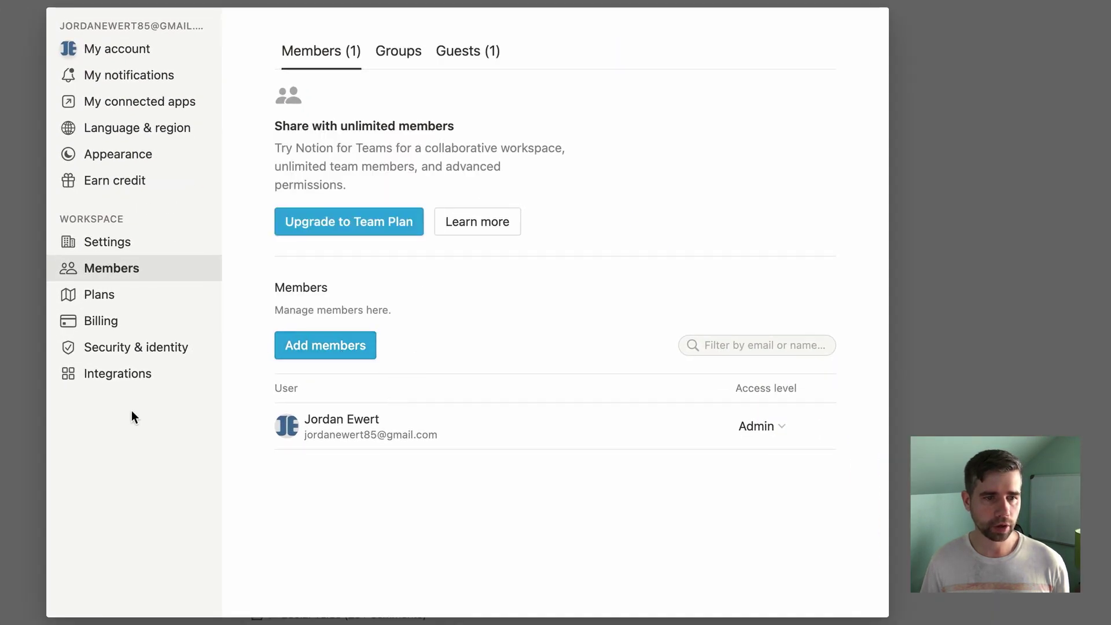
left_click(129, 378)
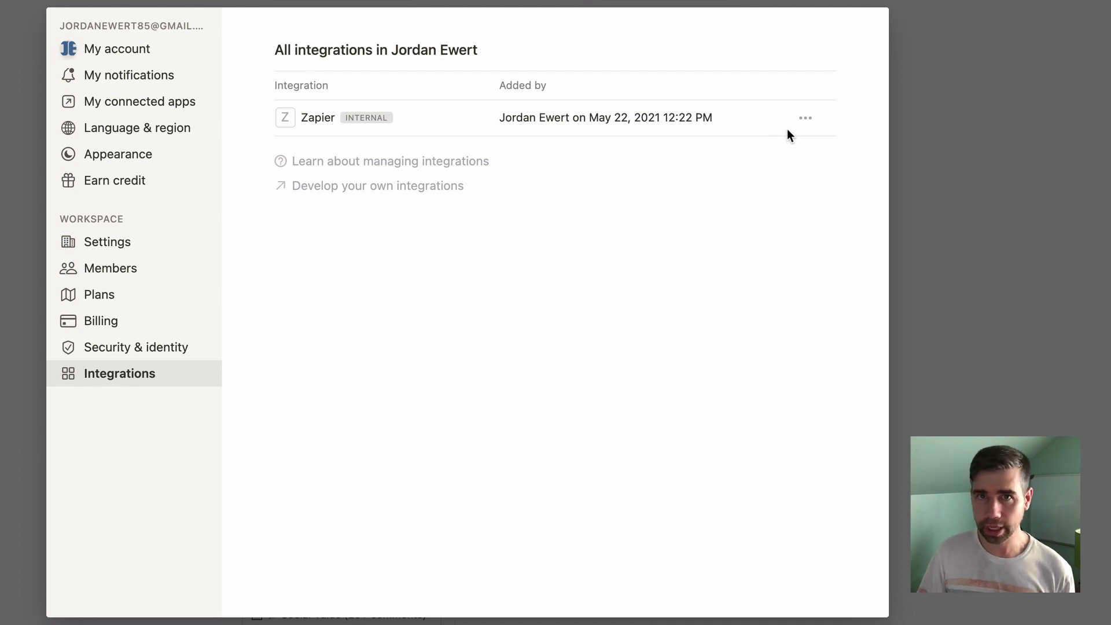
left_click(805, 118)
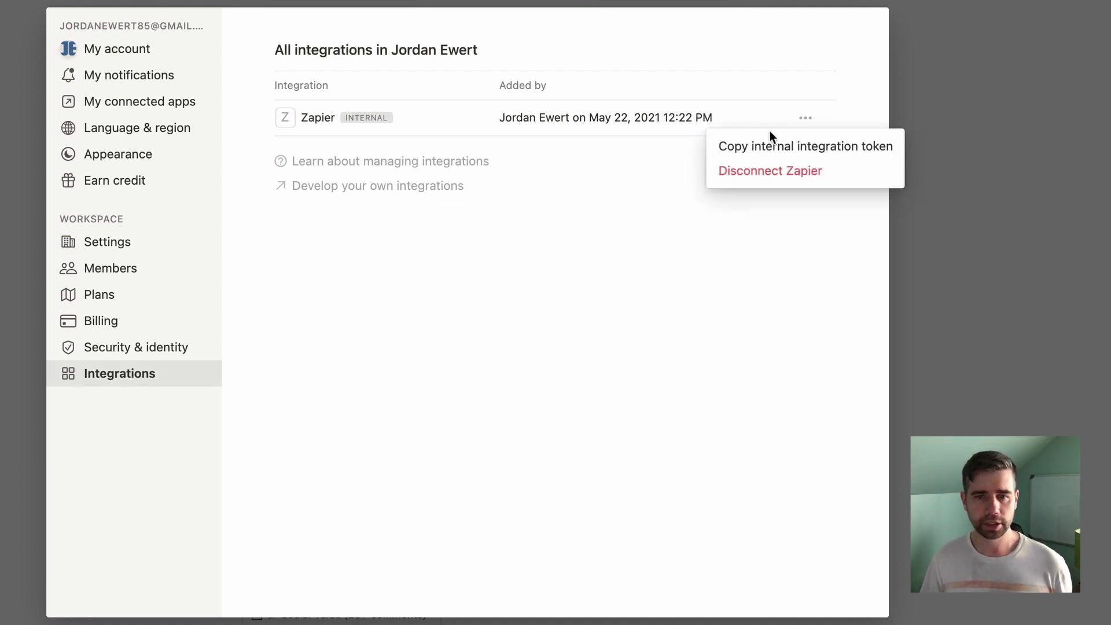
left_click(787, 151)
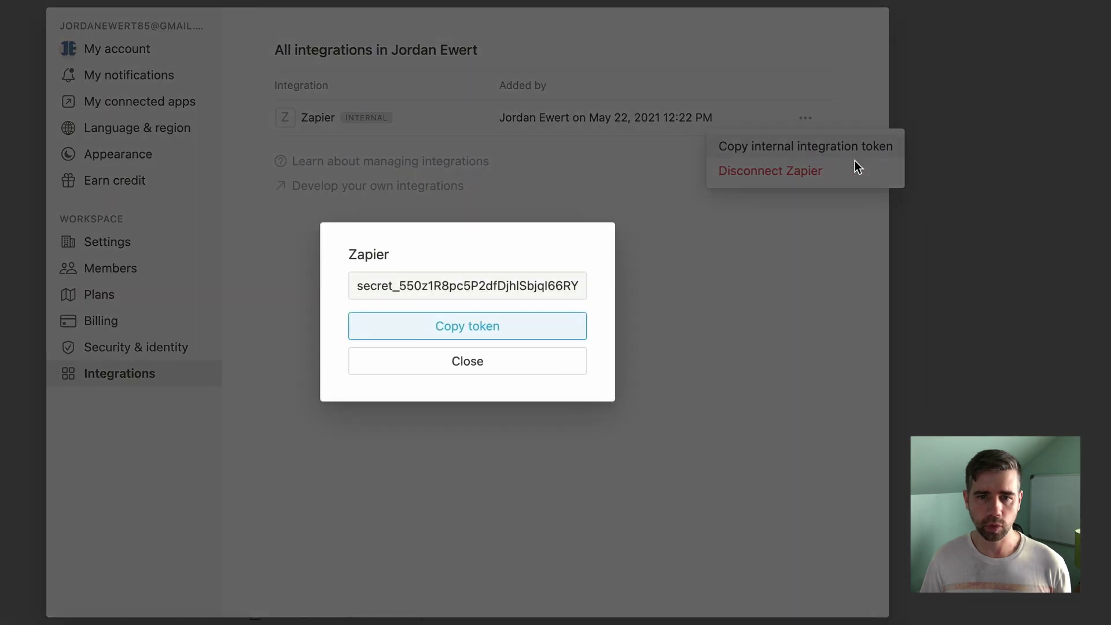
left_click(538, 321)
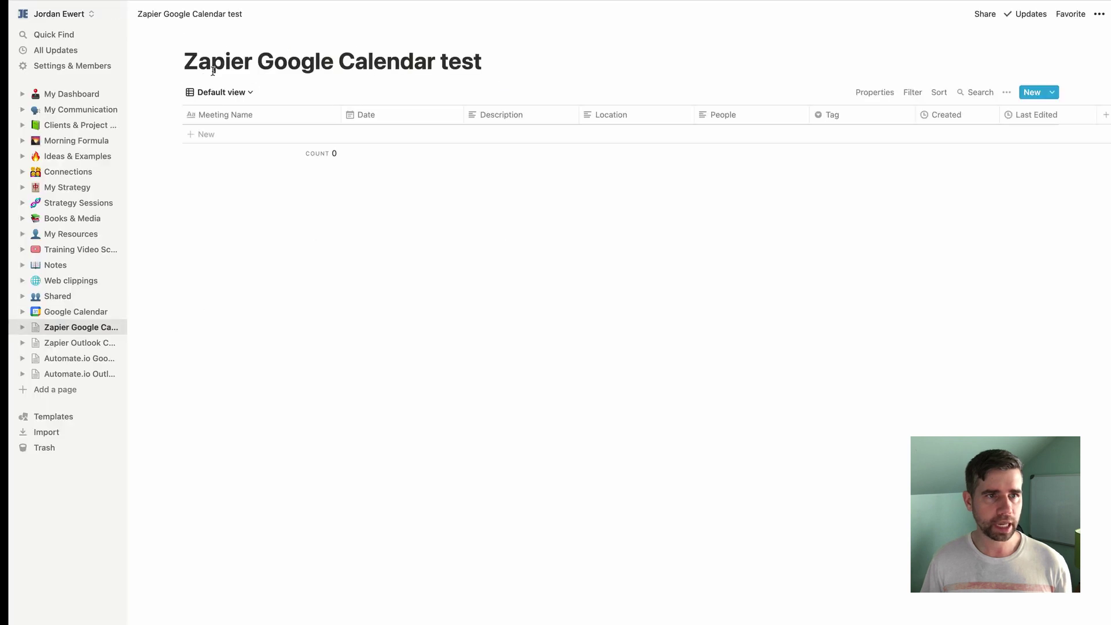
Invite the Zapier integration to the 'Zapier Google Calendar test' database with edit access
left_click_drag(188, 61, 488, 64)
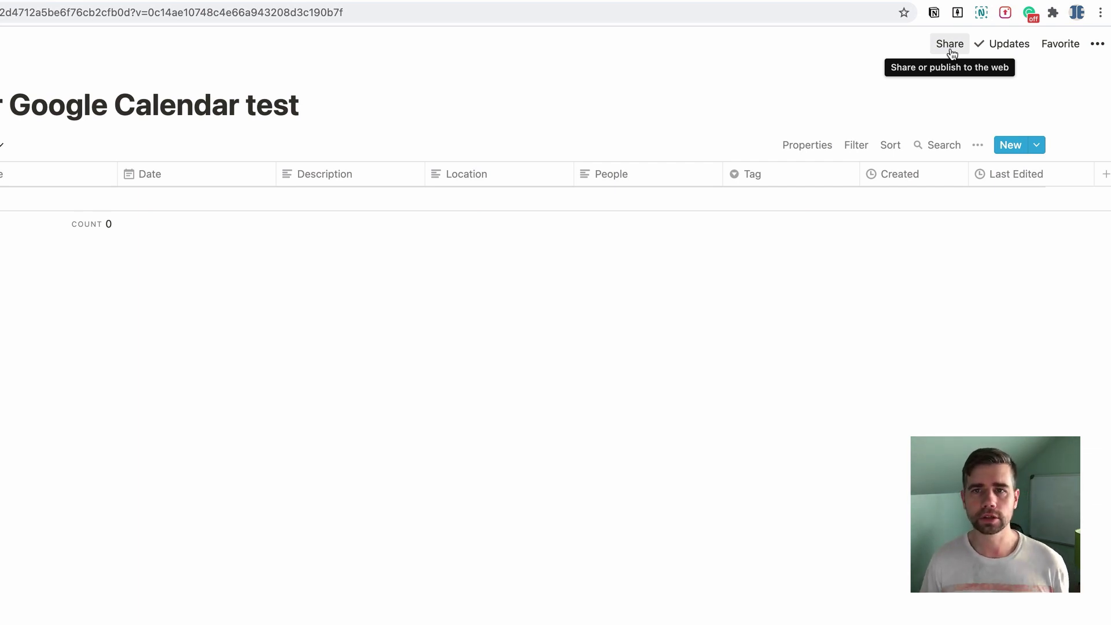
left_click(951, 48)
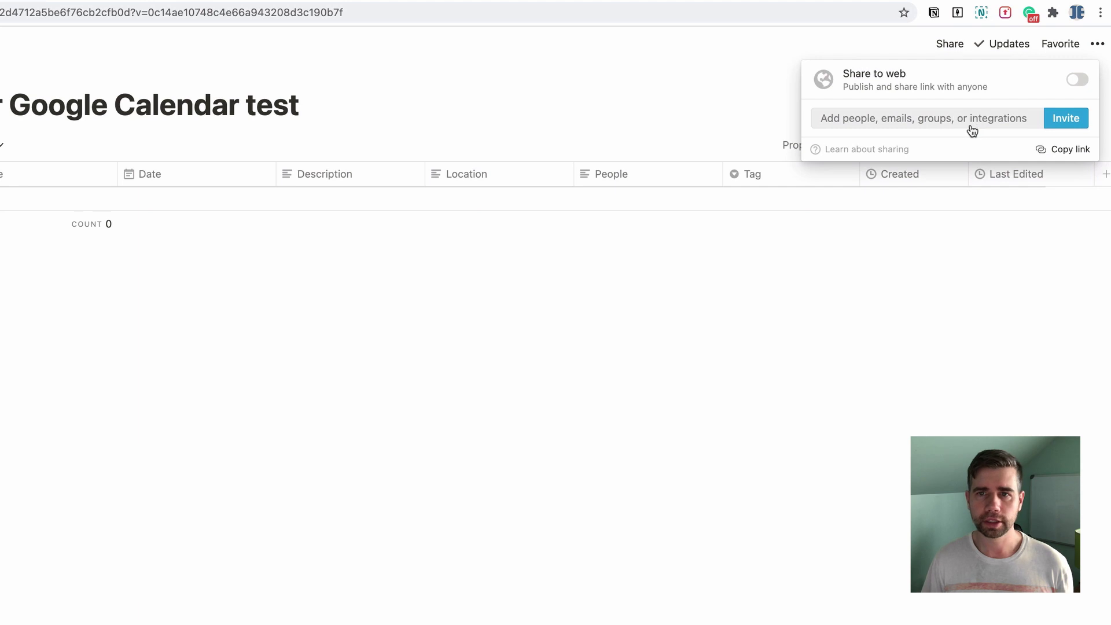
left_click(1008, 128)
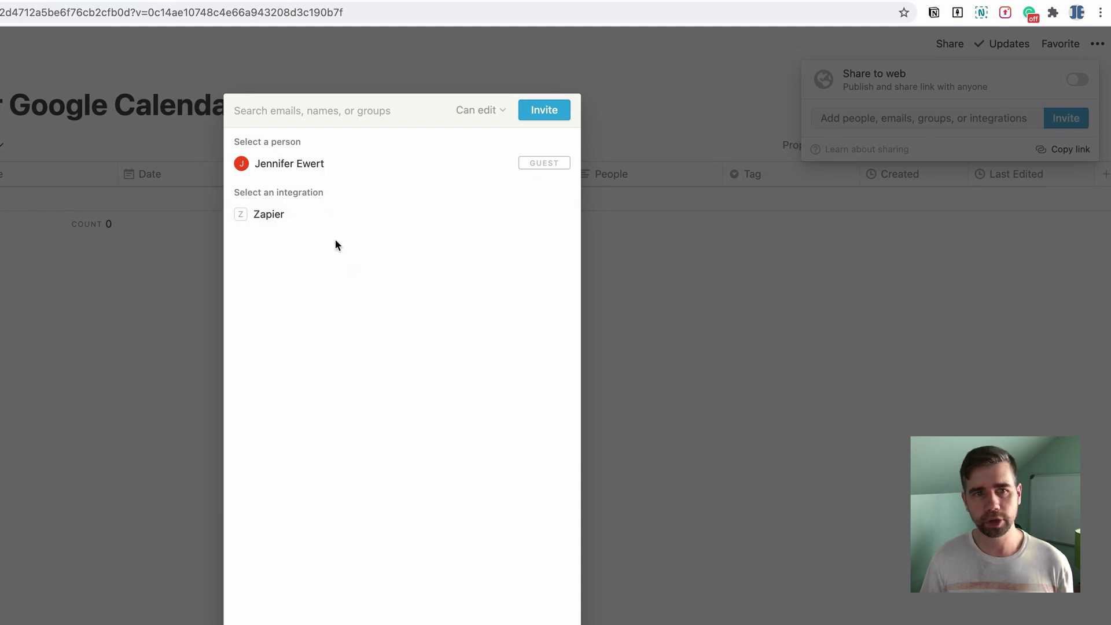
left_click(273, 215)
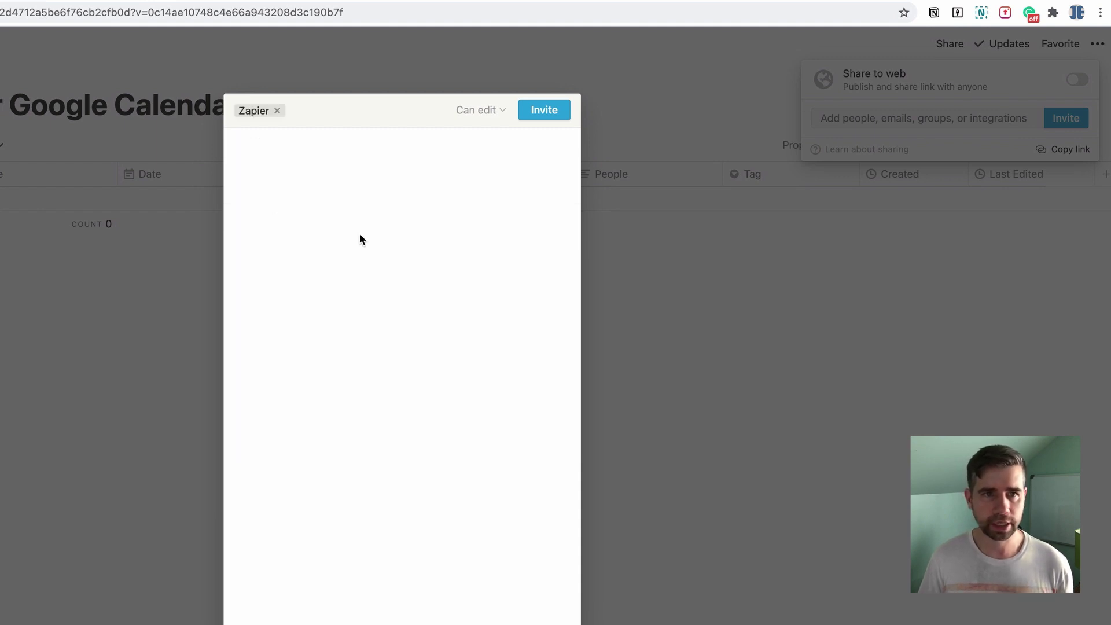
left_click(533, 111)
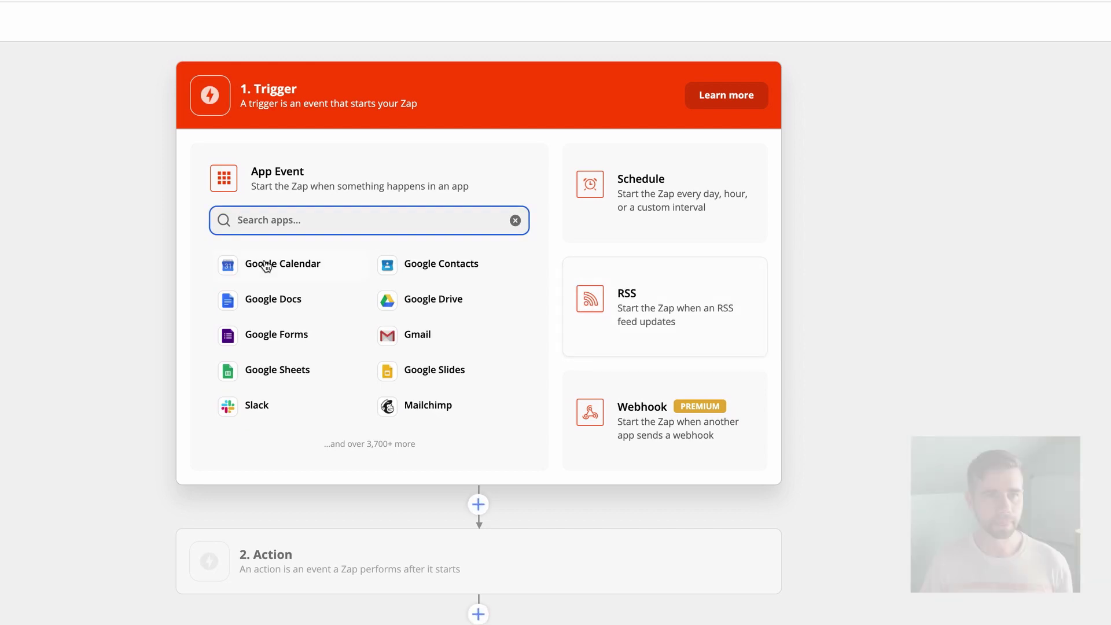
Set the trigger to Google Calendar's New or Updated Event using the connected account
left_click(267, 266)
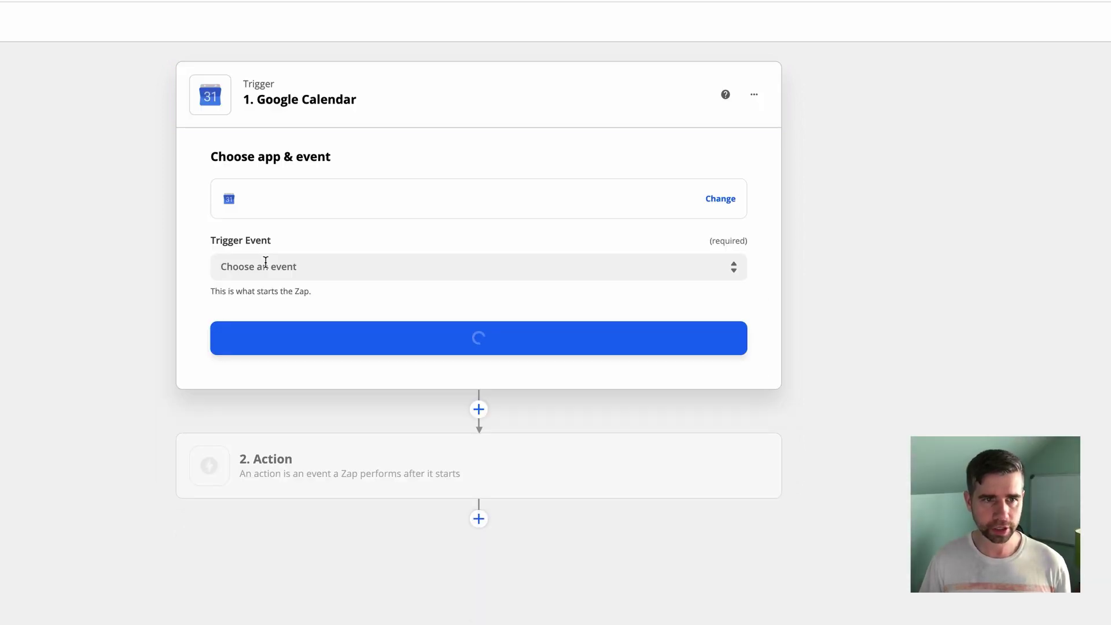
left_click(352, 264)
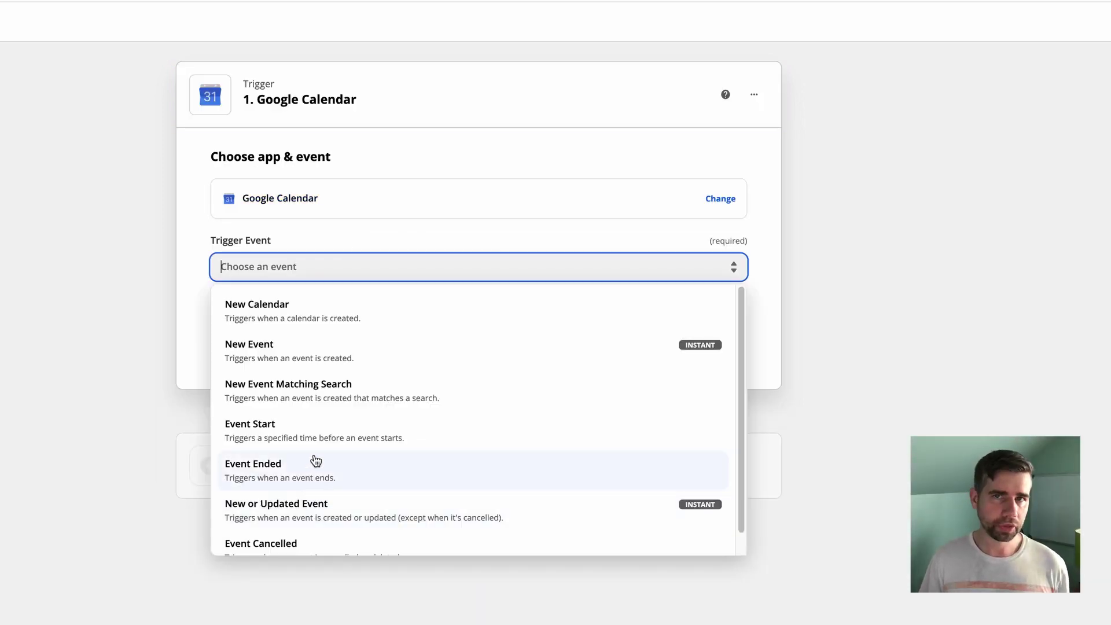
left_click(327, 513)
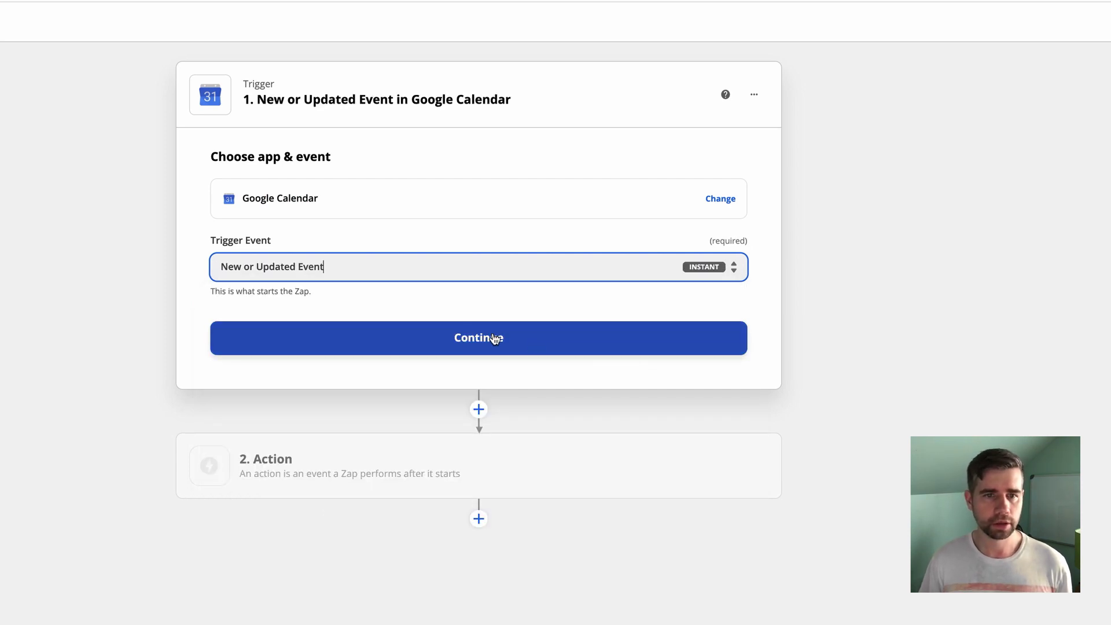
left_click(494, 338)
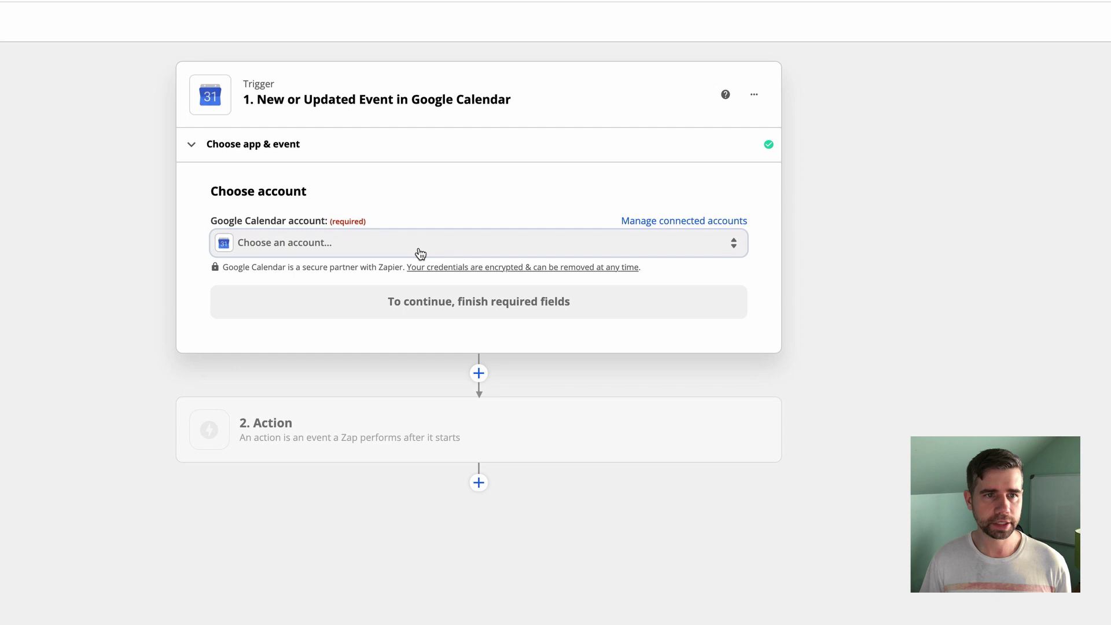
left_click(420, 243)
left_click(335, 353)
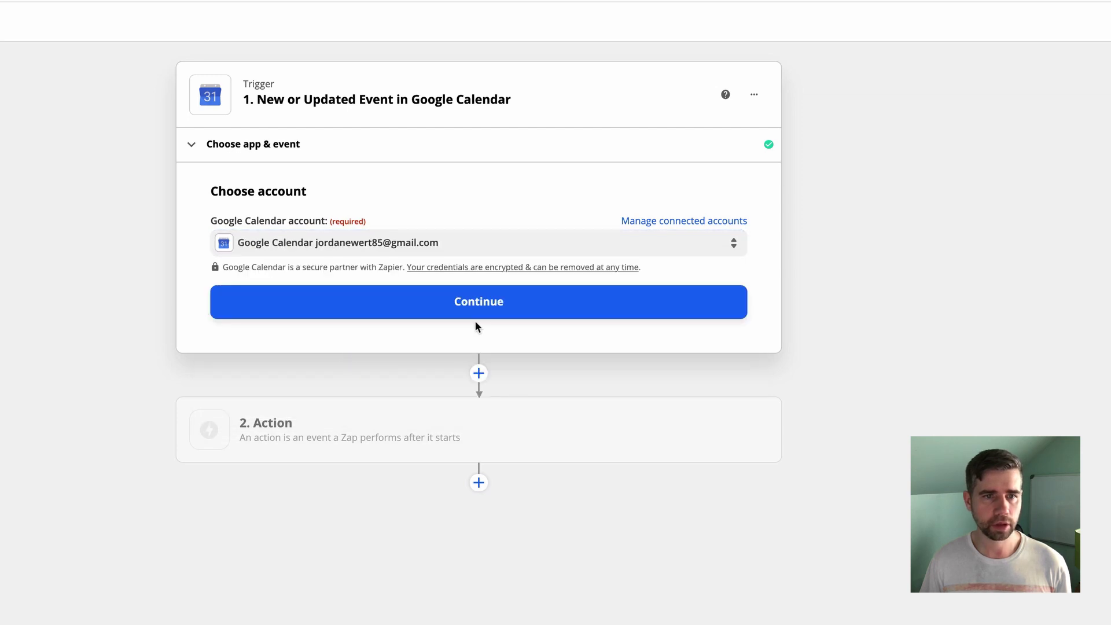
left_click(498, 307)
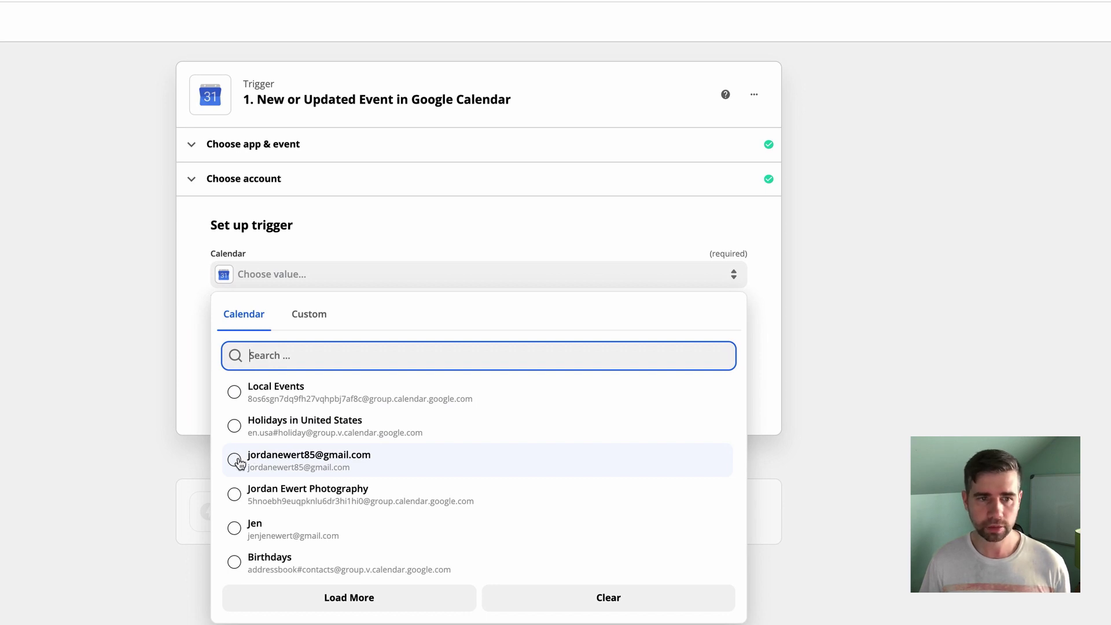
Watch the personal calendar and test the trigger, fetching sample Event B
left_click(239, 461)
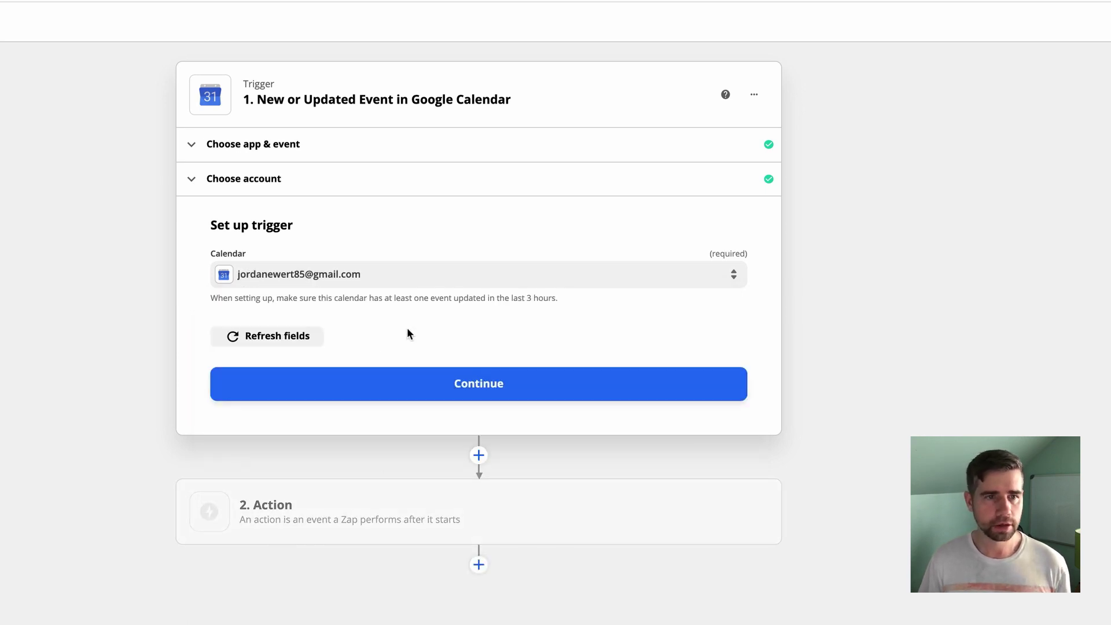
left_click(450, 383)
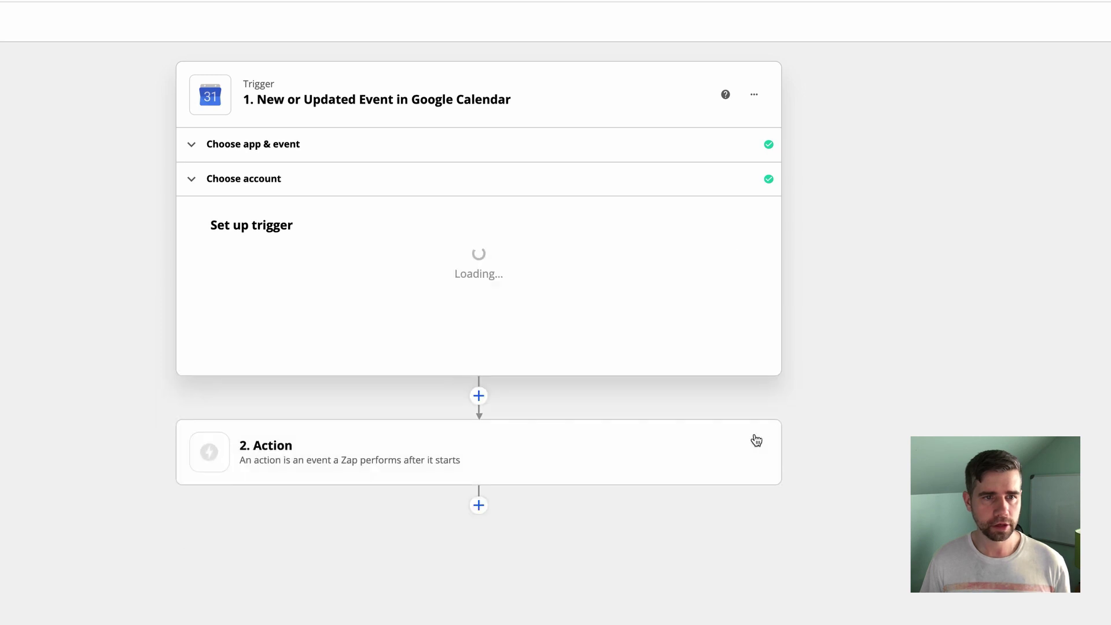
left_click(485, 478)
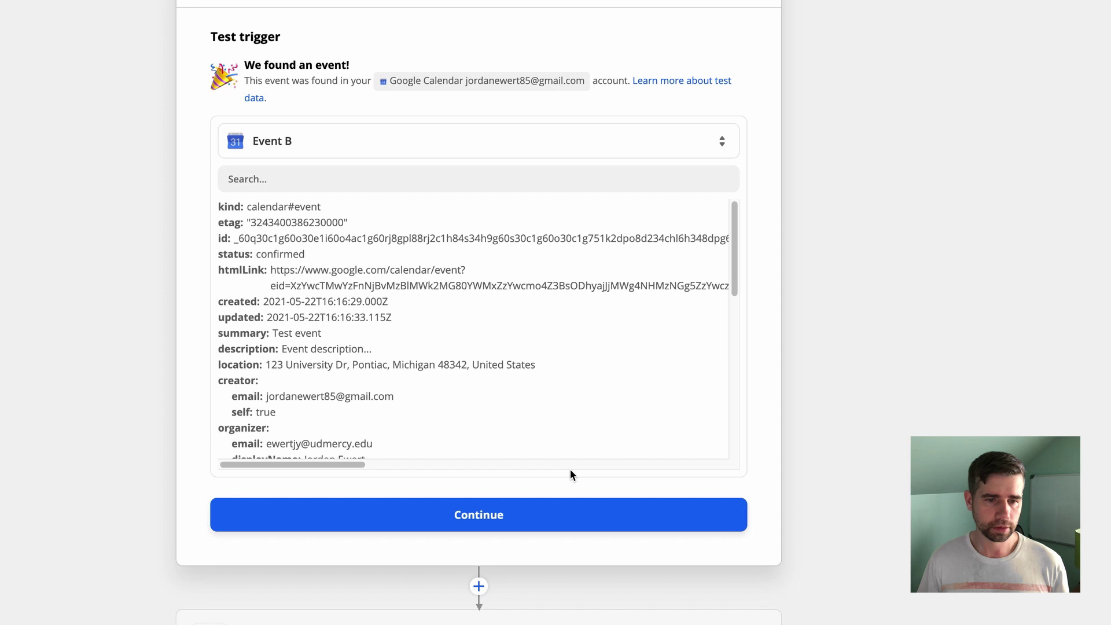
left_click(488, 522)
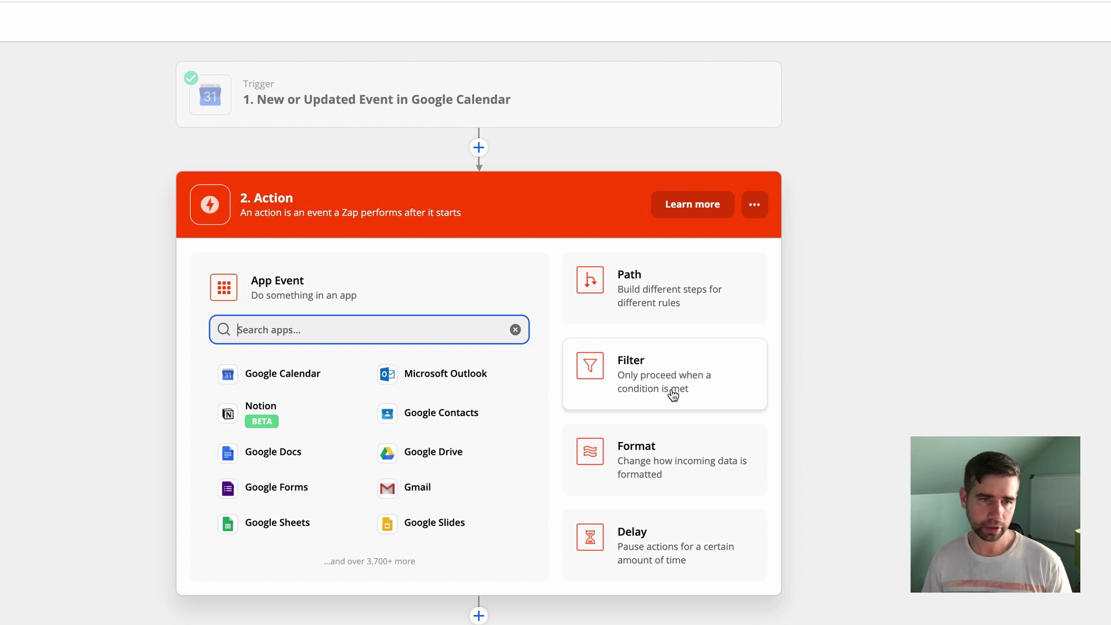
Make the action Notion's Create Database Item
left_click(272, 421)
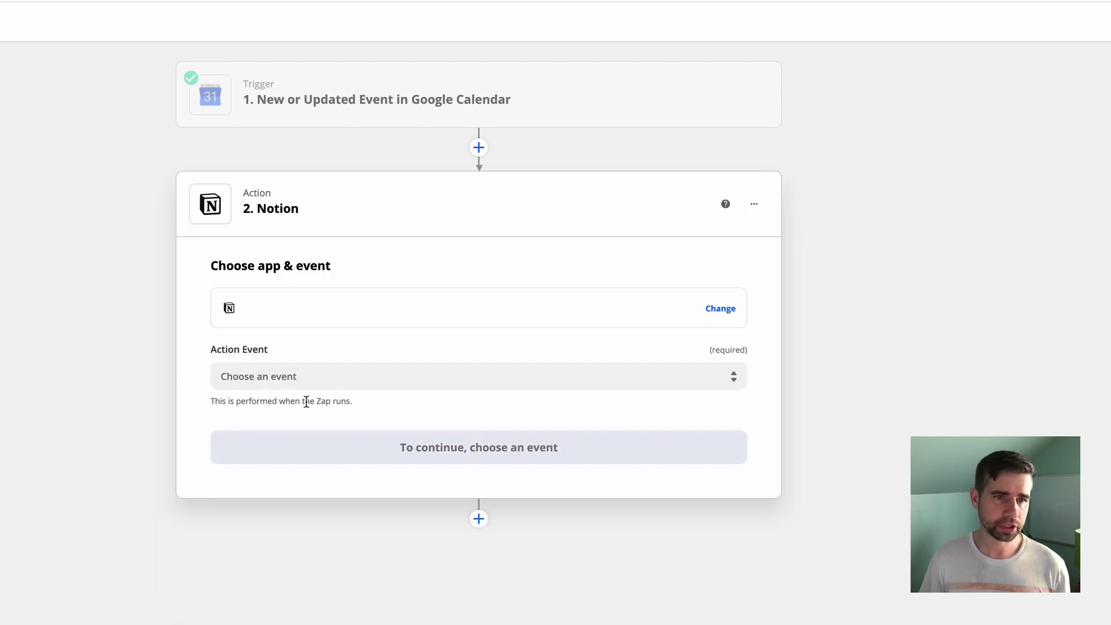
left_click(601, 378)
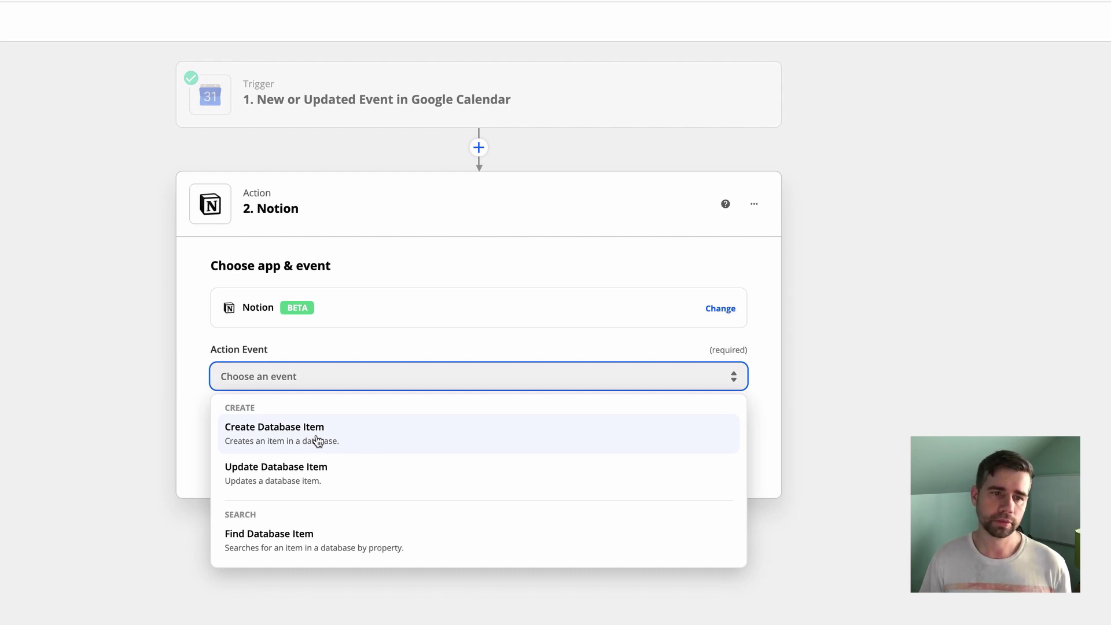
left_click(317, 441)
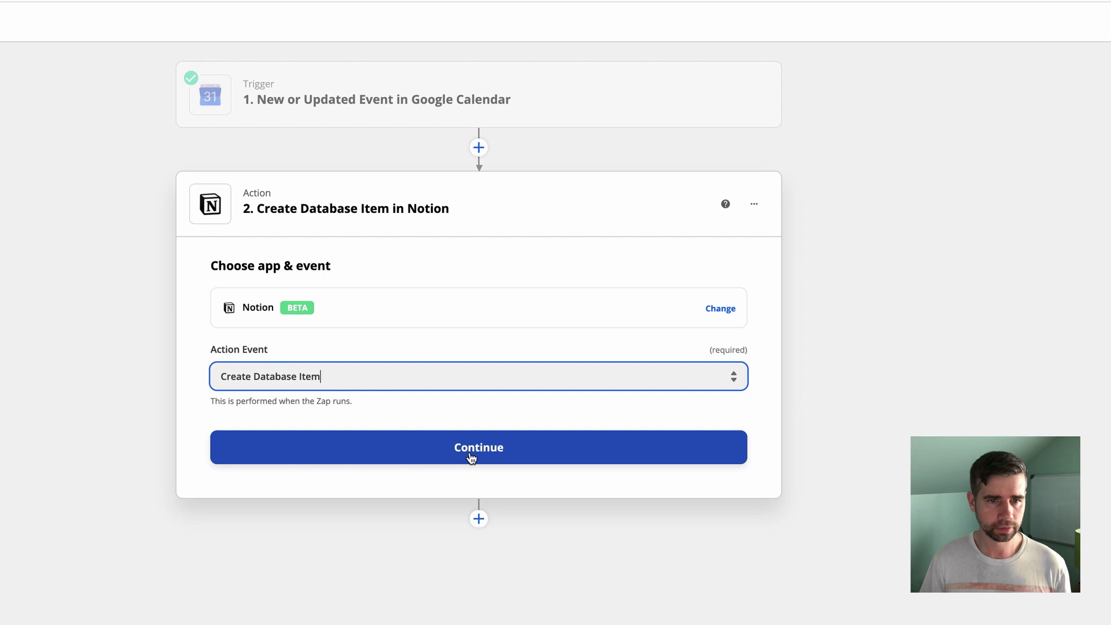
left_click(461, 456)
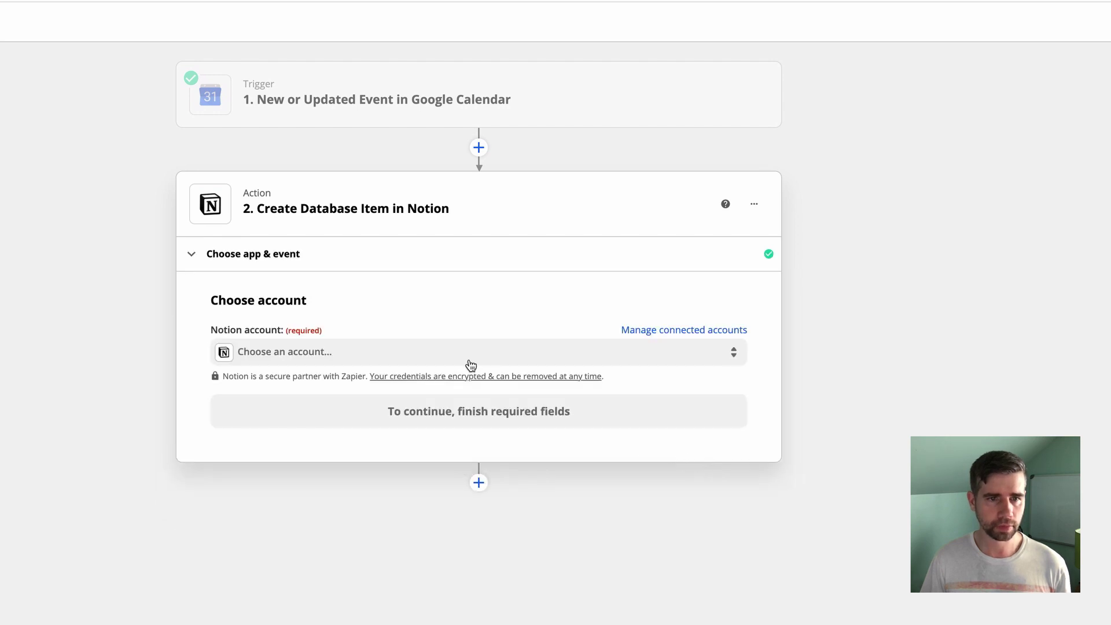
Reconnect the expired Notion account by pasting the integration token
left_click(457, 358)
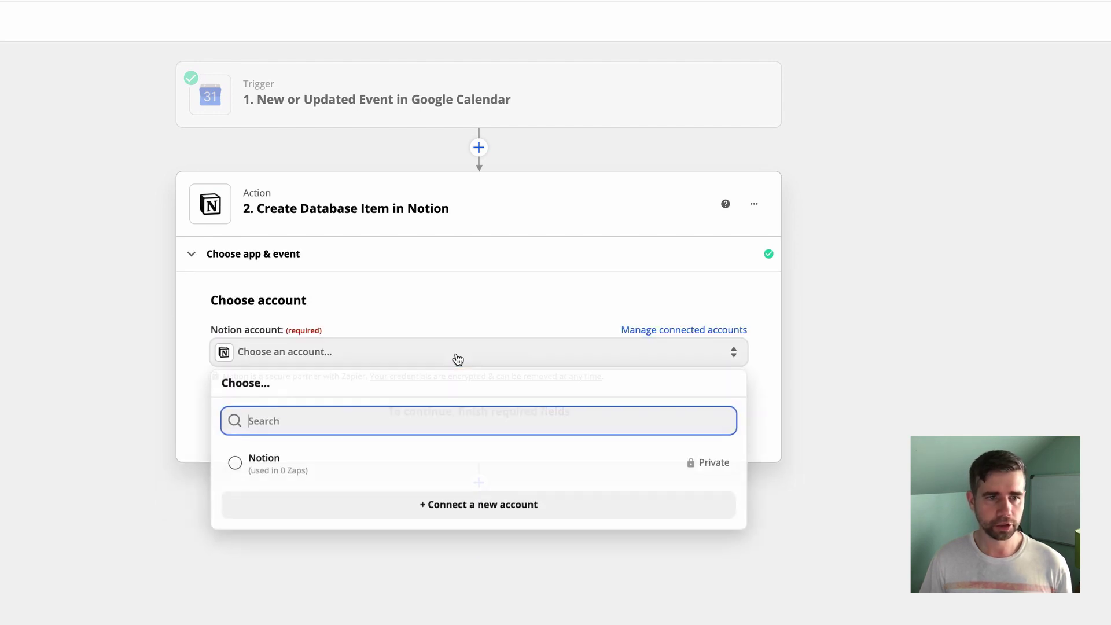
left_click(280, 461)
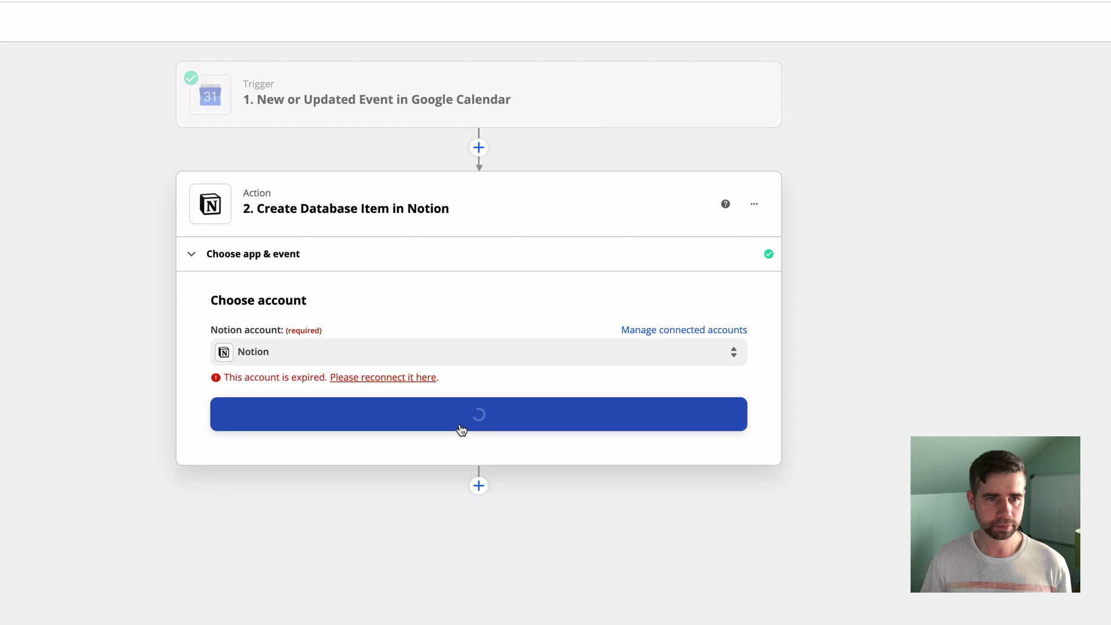
left_click(392, 379)
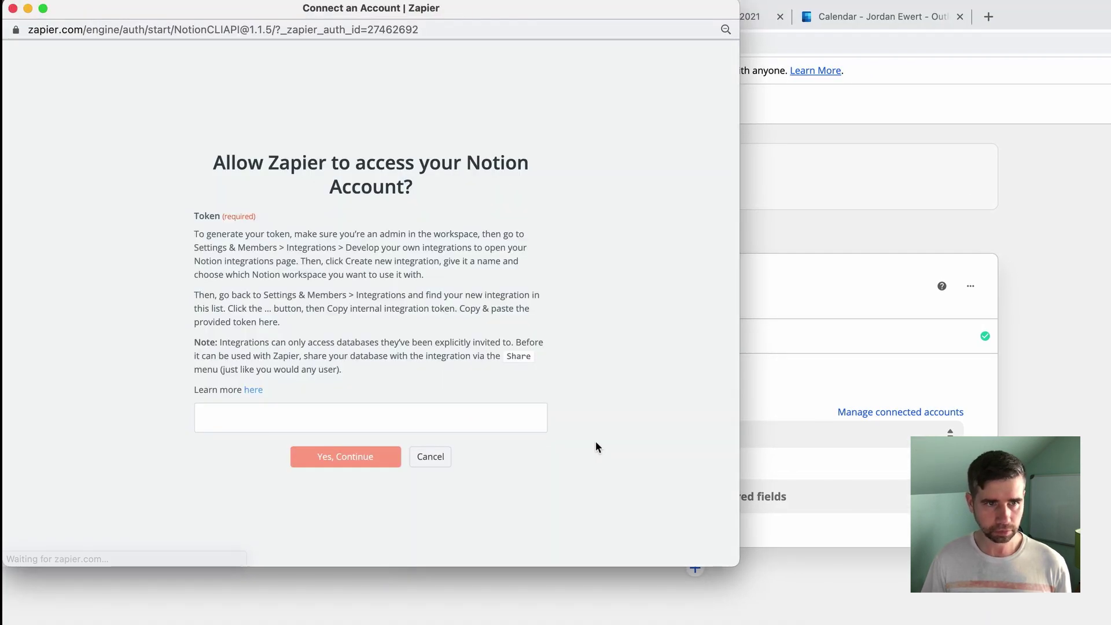
left_click(370, 421)
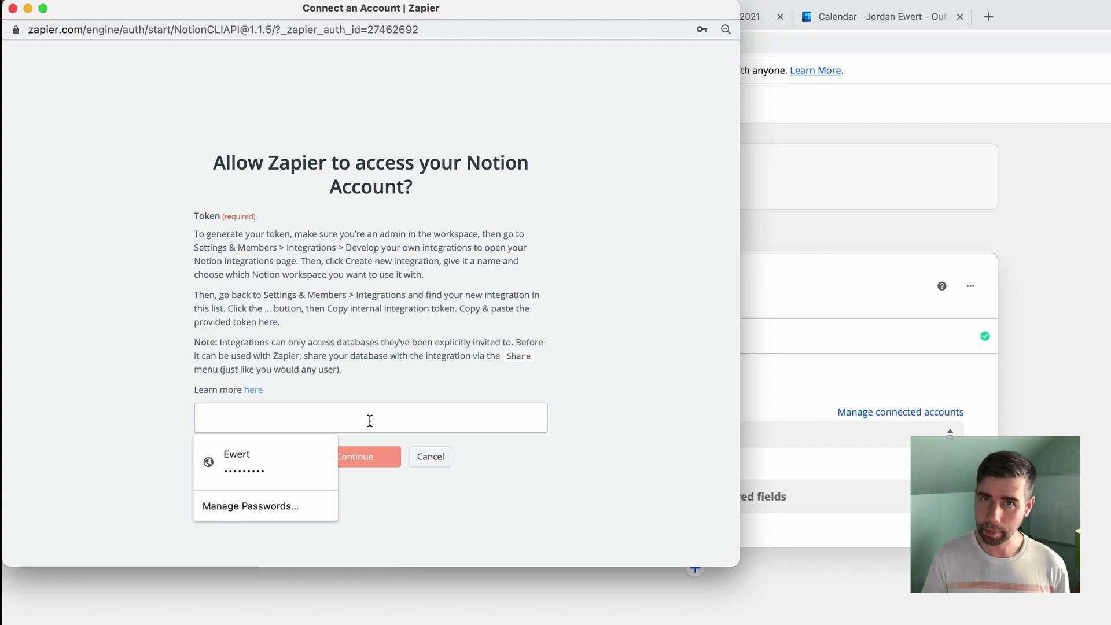
key("super+v")
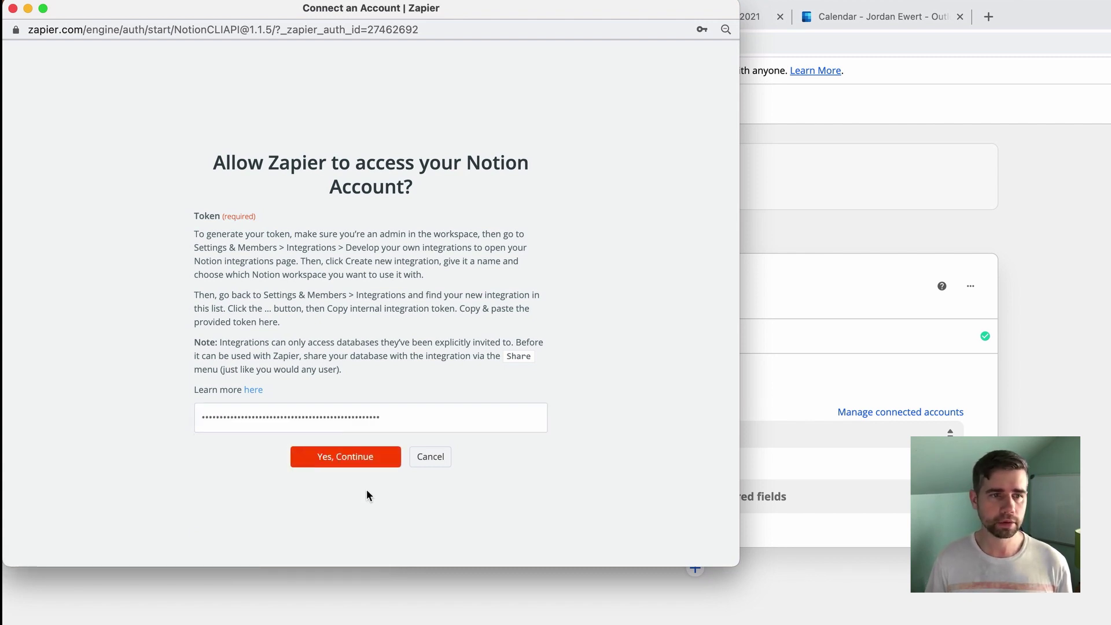
left_click(359, 457)
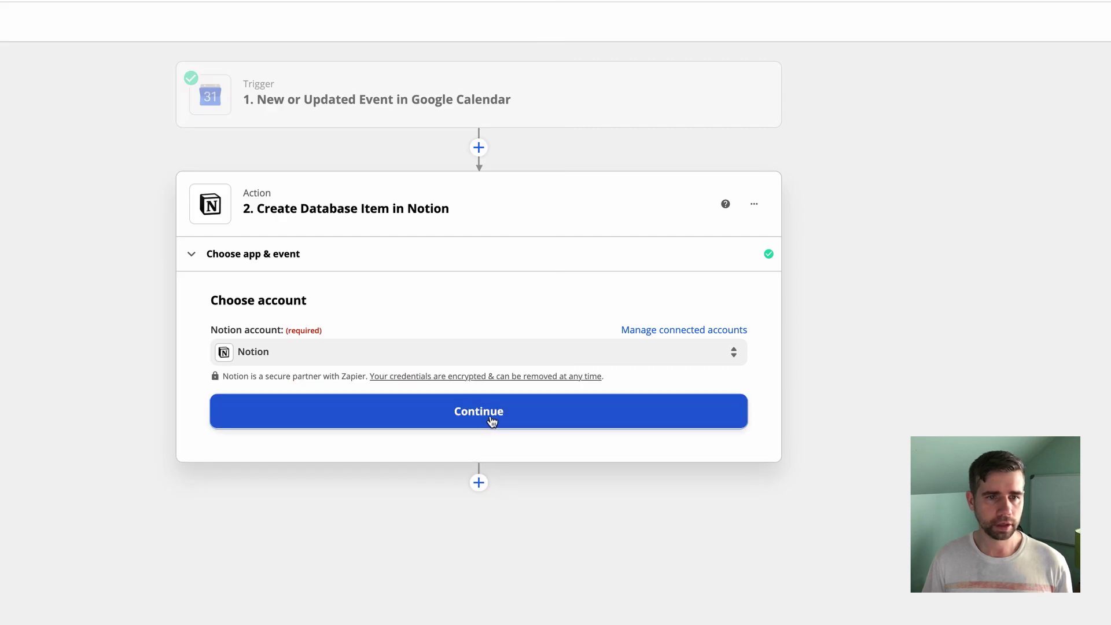
left_click(491, 419)
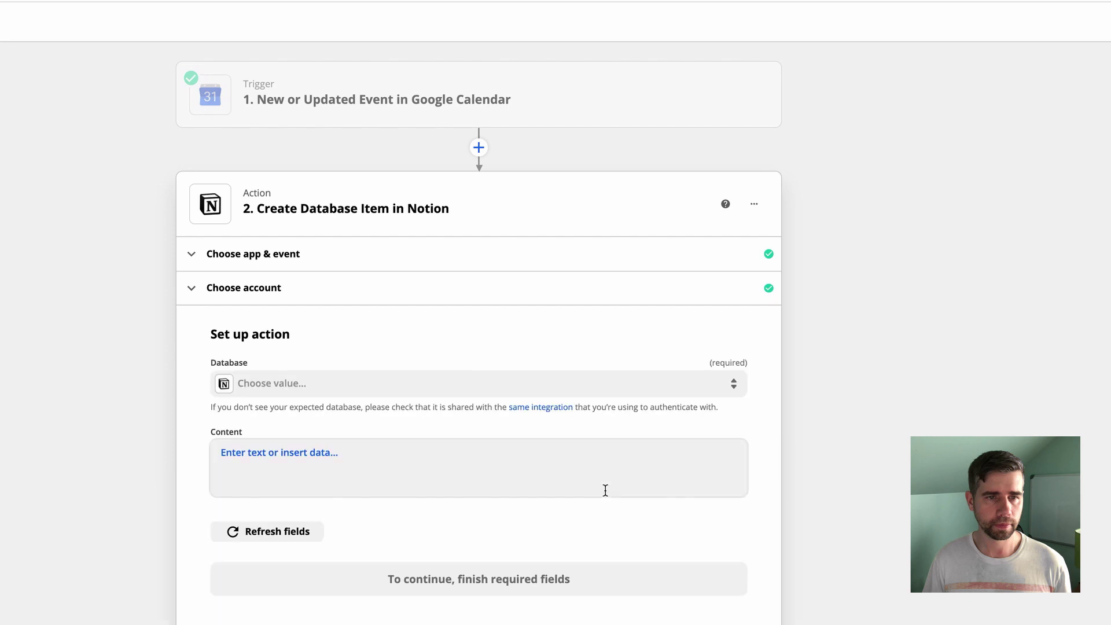
Choose the 'Zapier Google Calendar test' database as the action's target
left_click(339, 391)
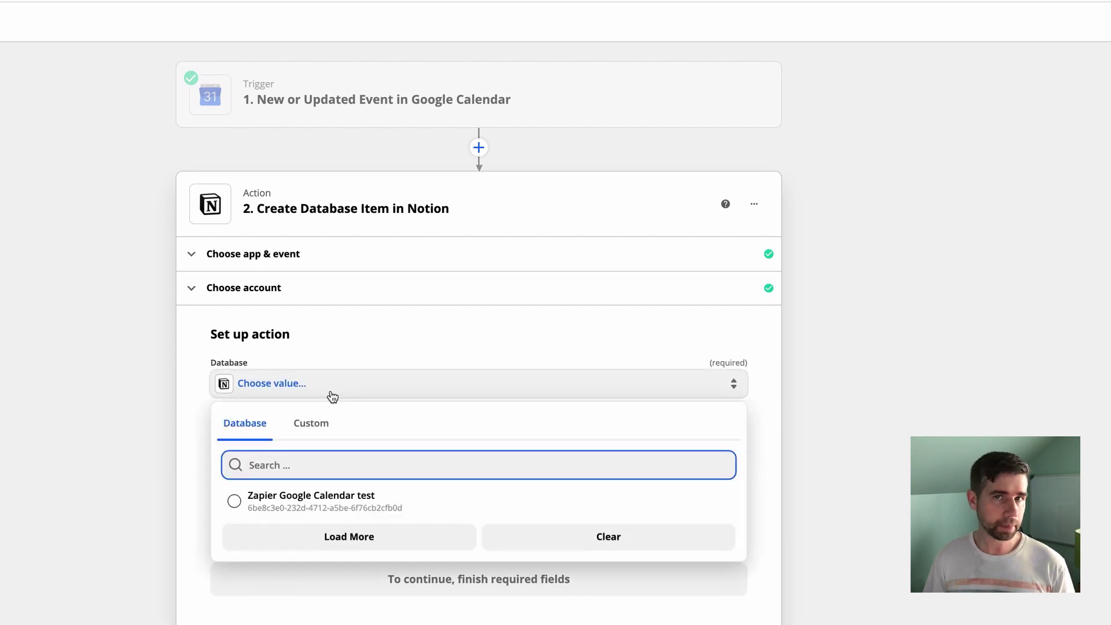
left_click(291, 501)
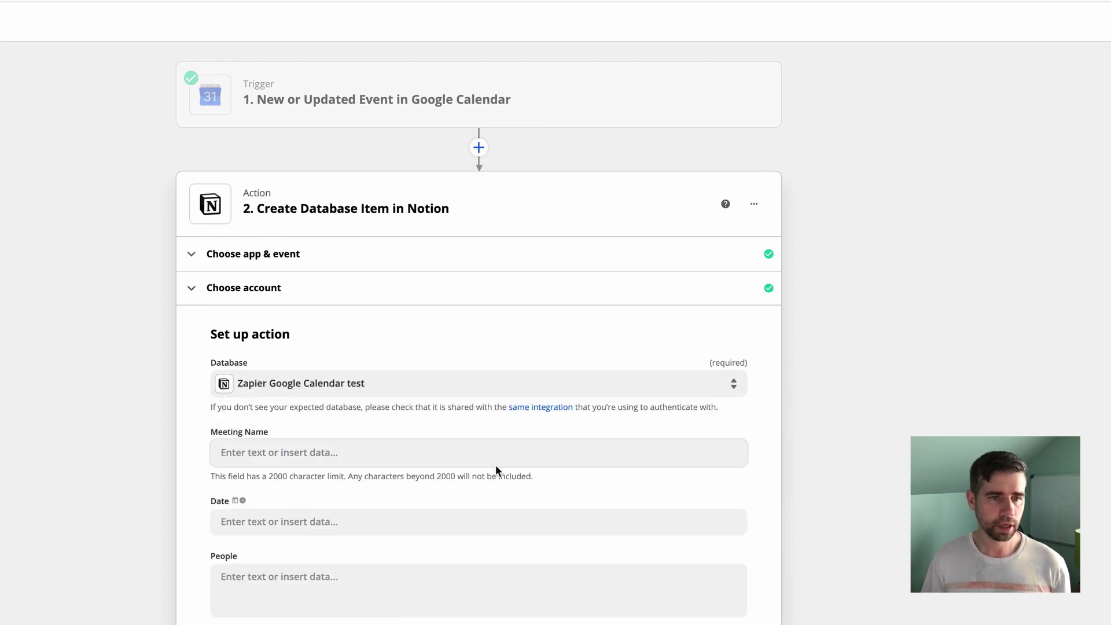
scroll(497, 463, "down", 5)
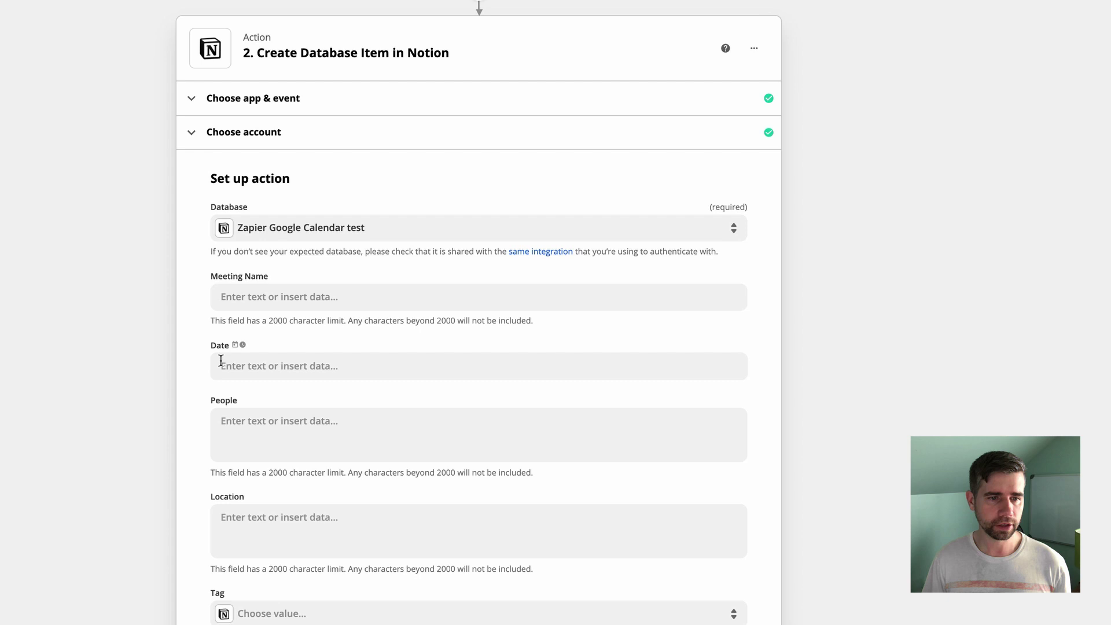
scroll(332, 338, "up", 1)
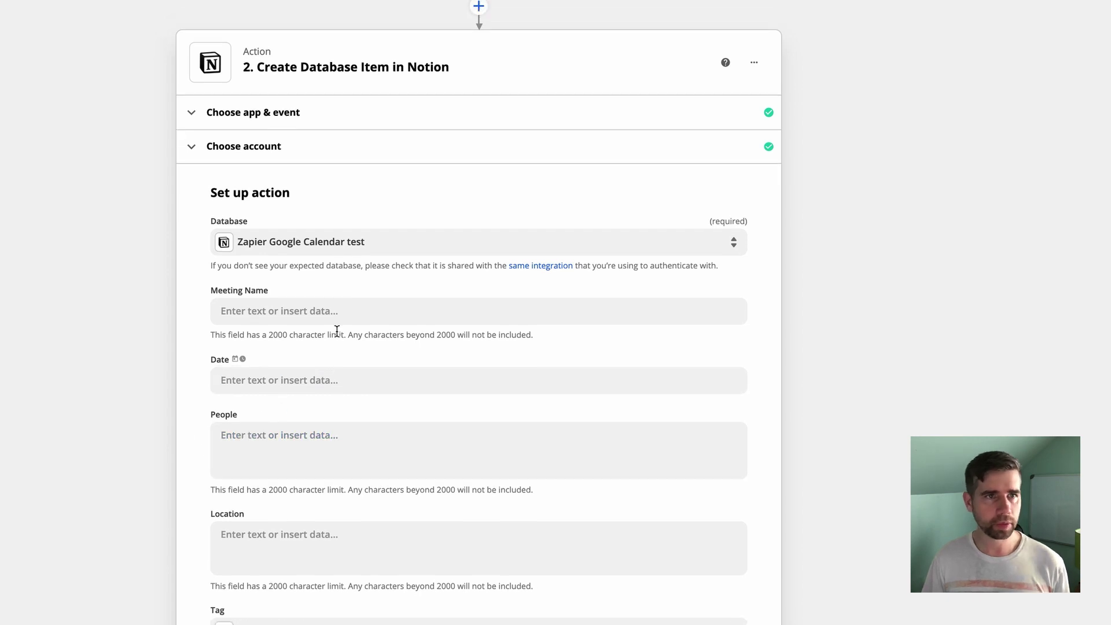
scroll(336, 330, "up", 5)
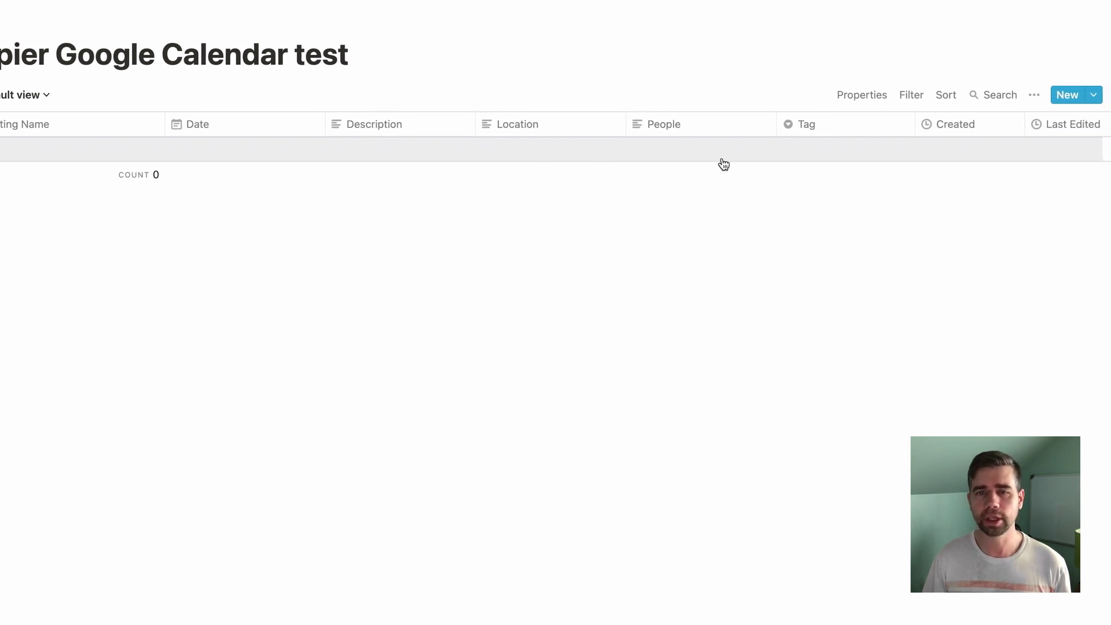
Add an untitled row to the Notion database and view its Tag options
left_click(1080, 94)
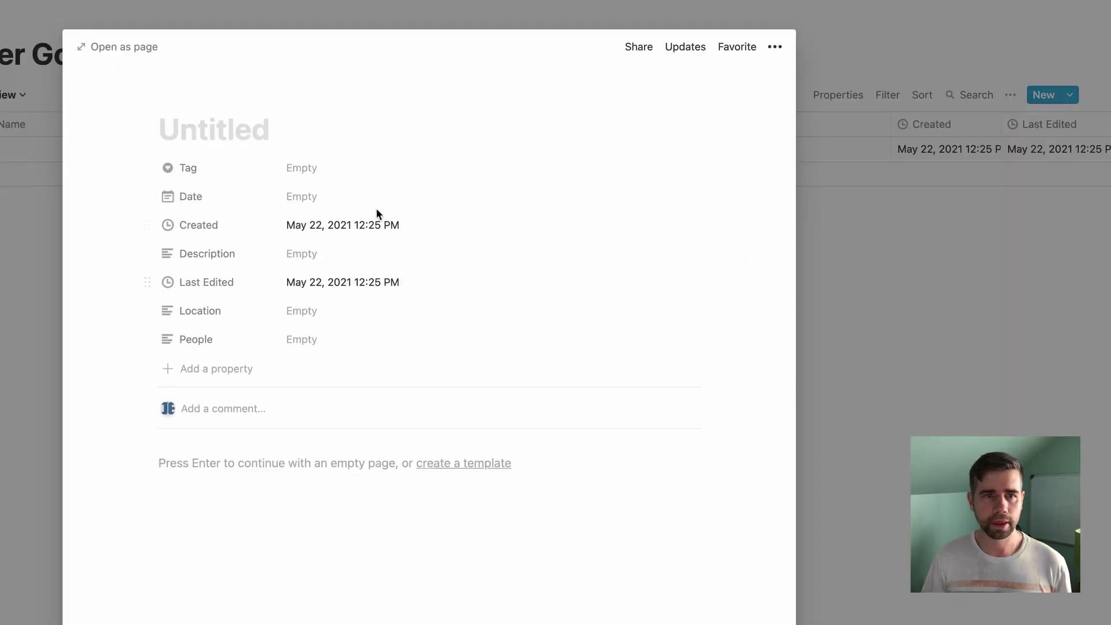
left_click(329, 167)
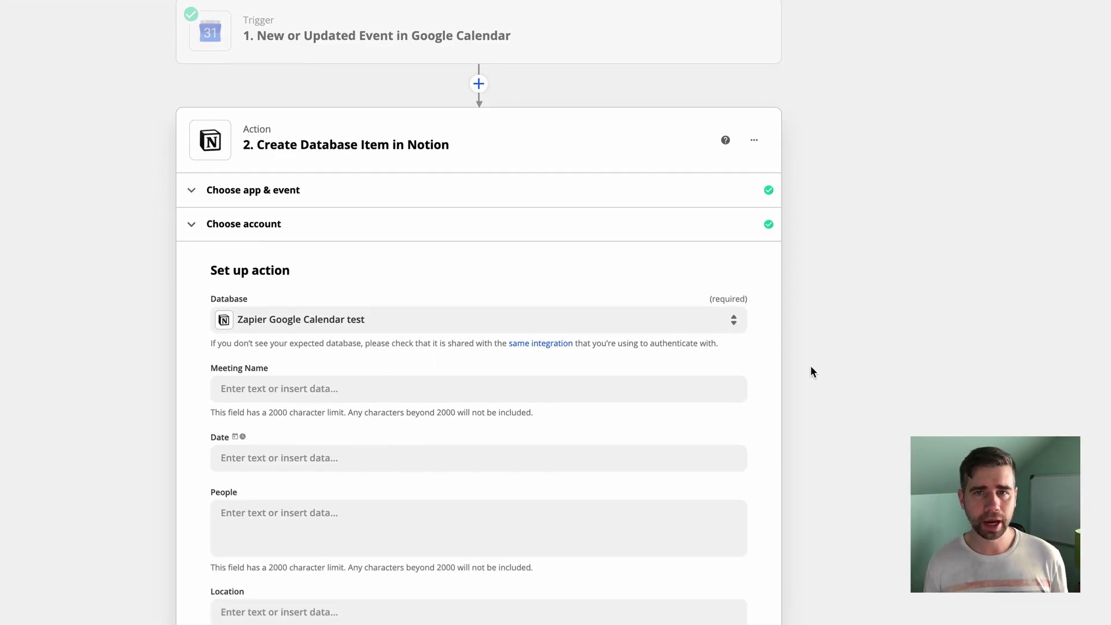
Map event Summary into Meeting Name and Event Begins (Pretty) into Date
left_click(299, 279)
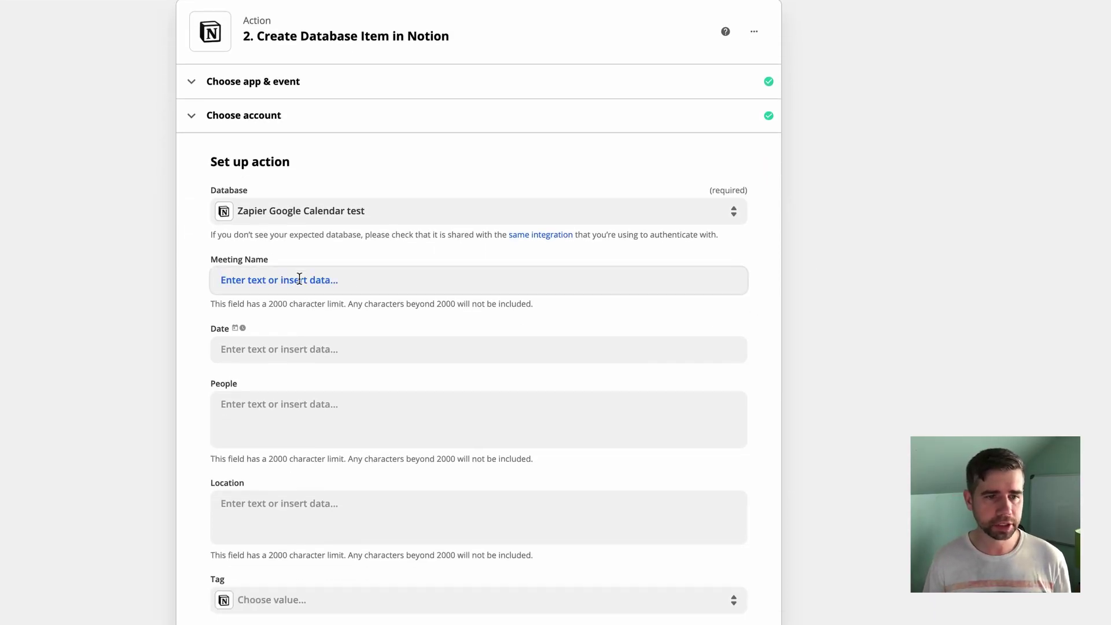
left_click(281, 413)
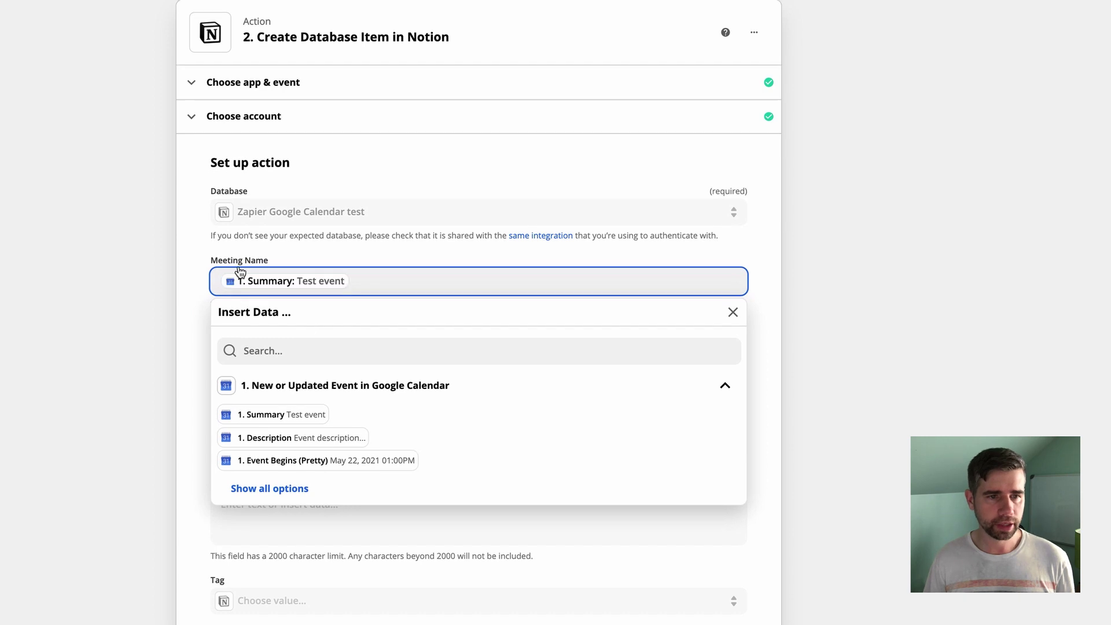
left_click(962, 320)
left_click(305, 356)
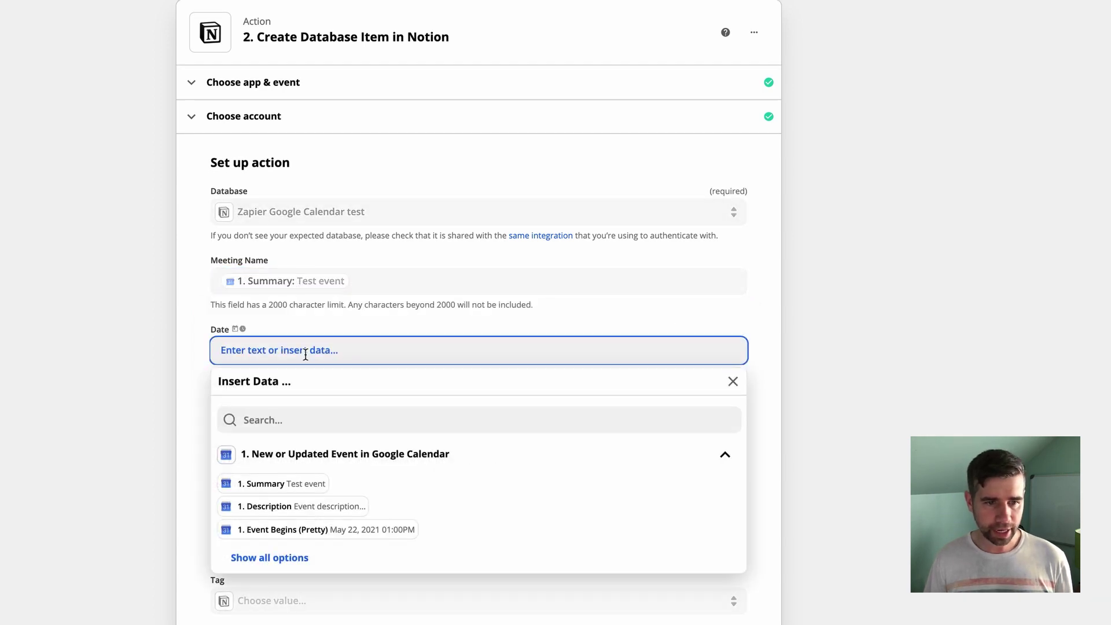
left_click(286, 420)
type("beg")
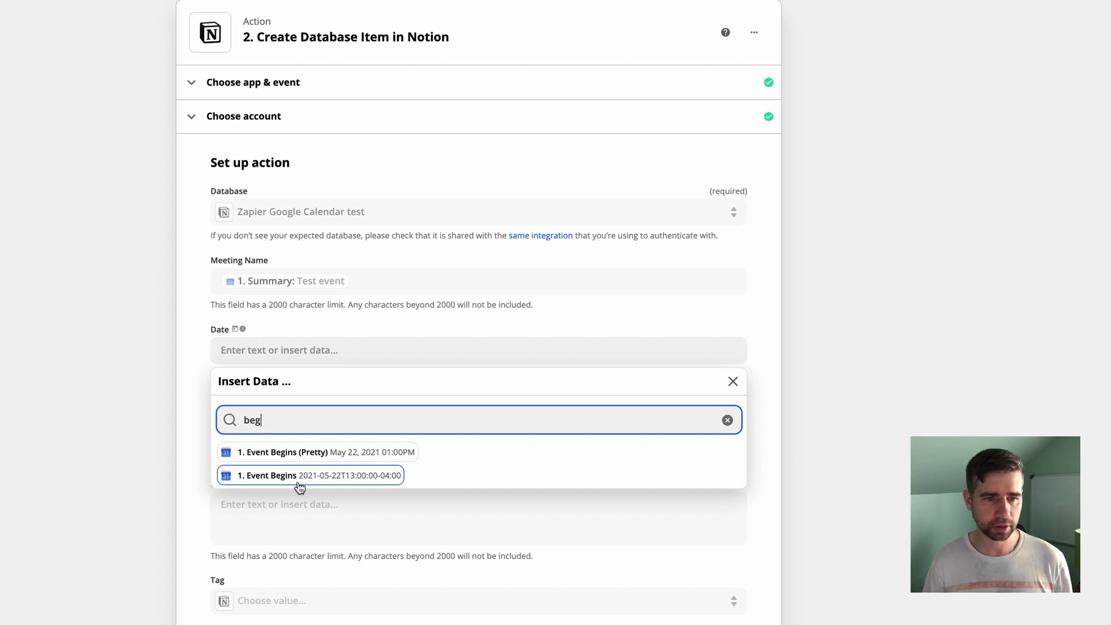
left_click(397, 453)
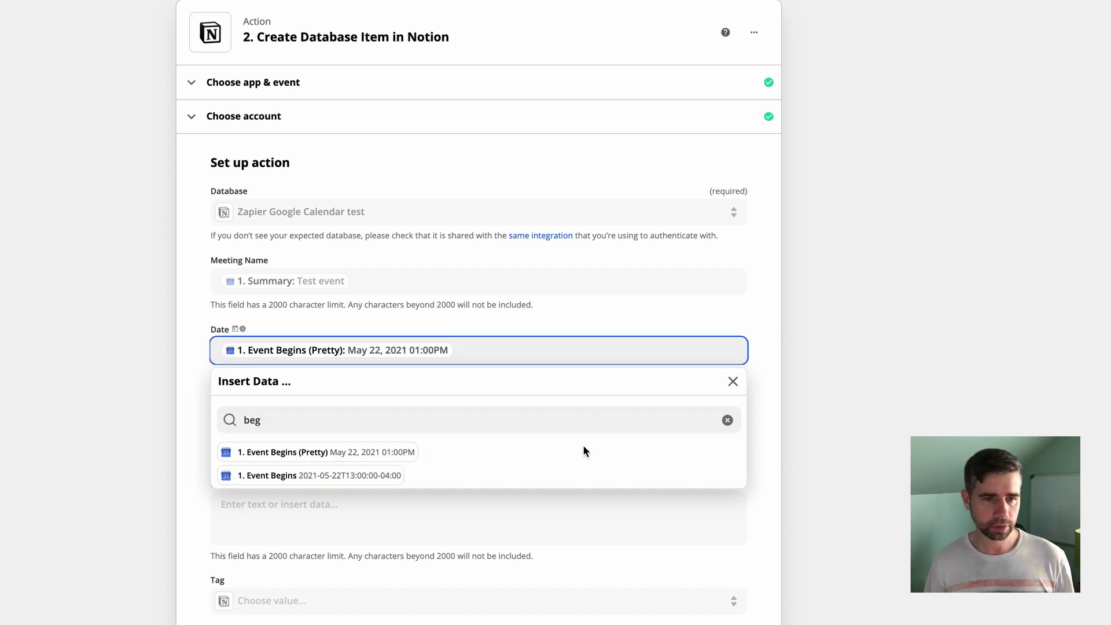
left_click(750, 514)
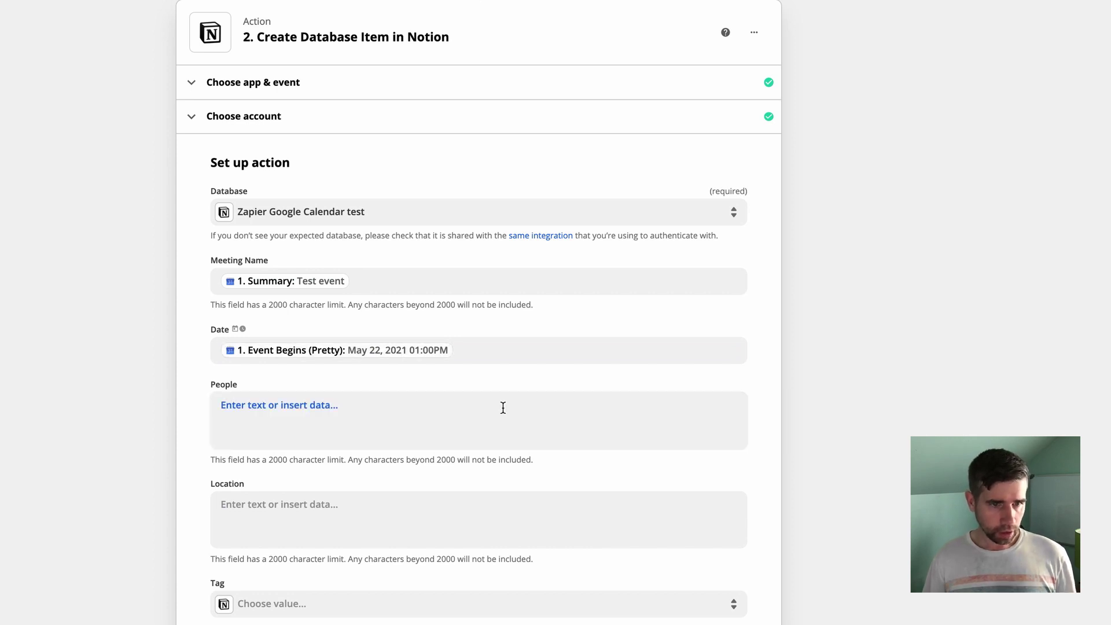
Map Attendee Emails into People and the event Location into Location
left_click(564, 415)
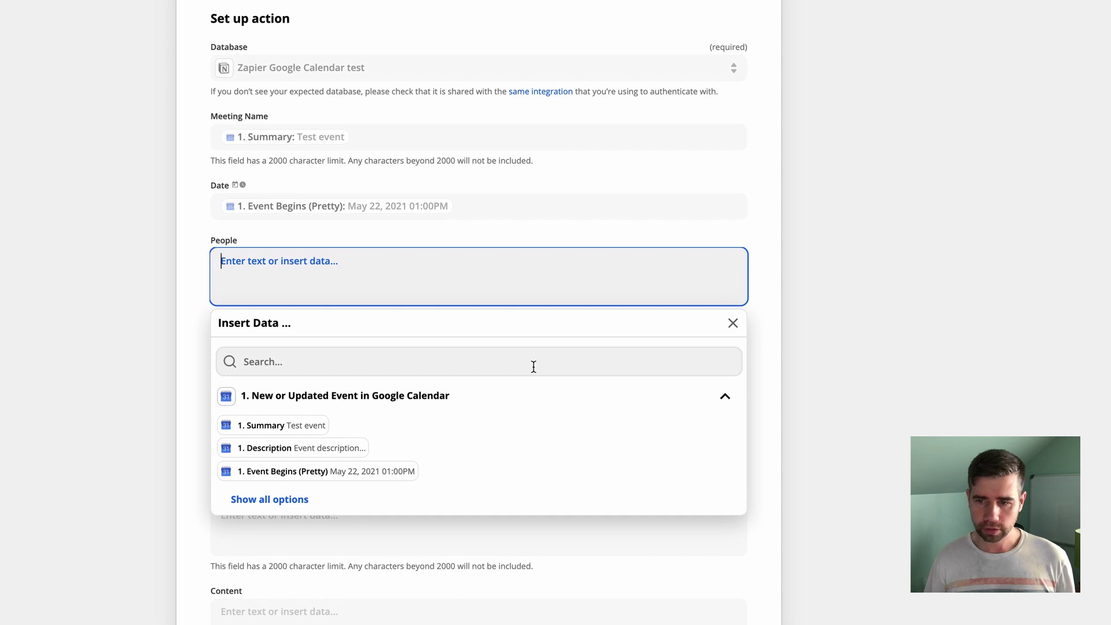
left_click(358, 359)
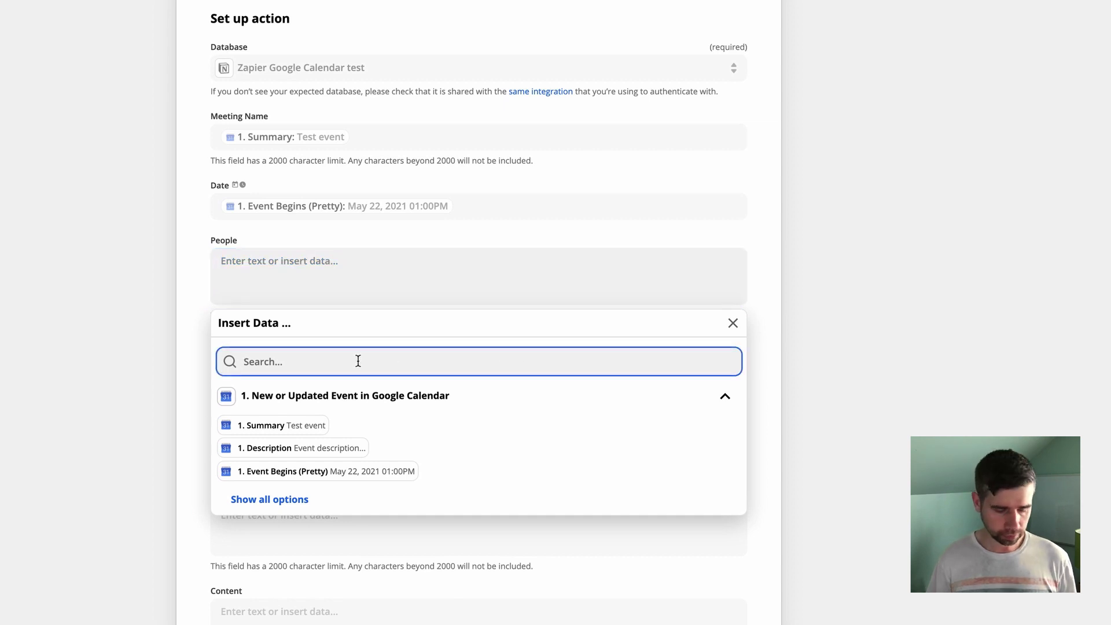
type("attende")
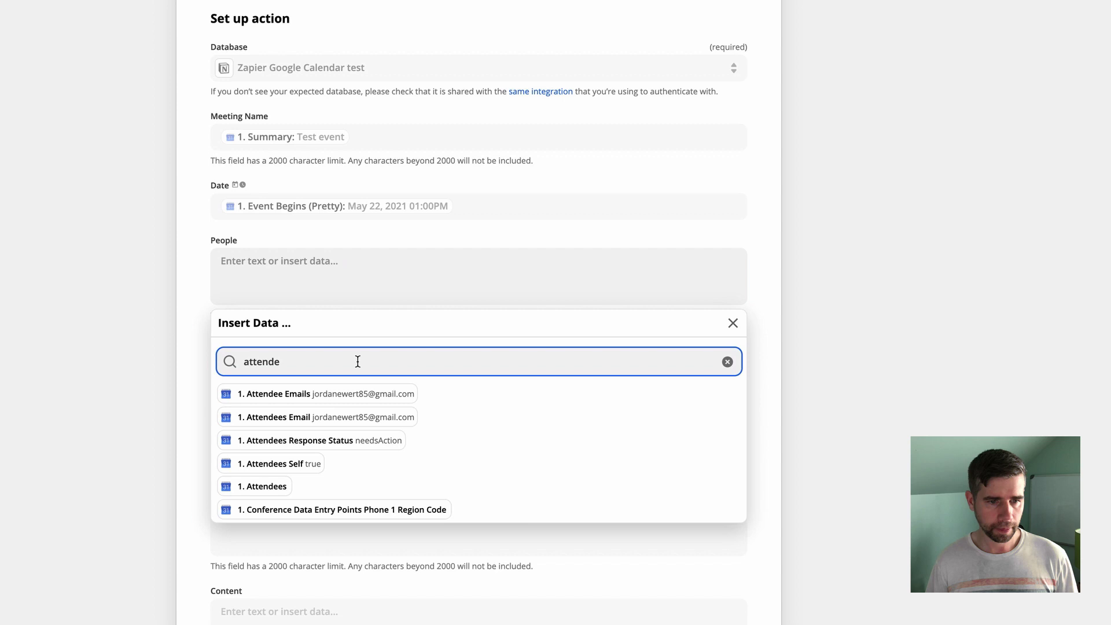
left_click(317, 397)
left_click(982, 255)
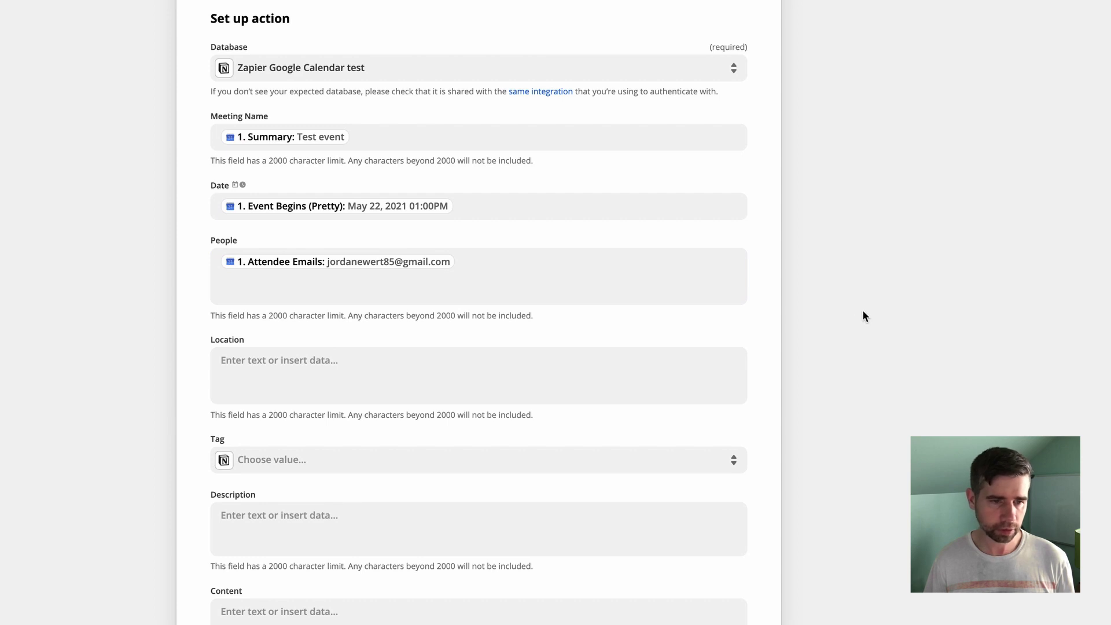
left_click(526, 375)
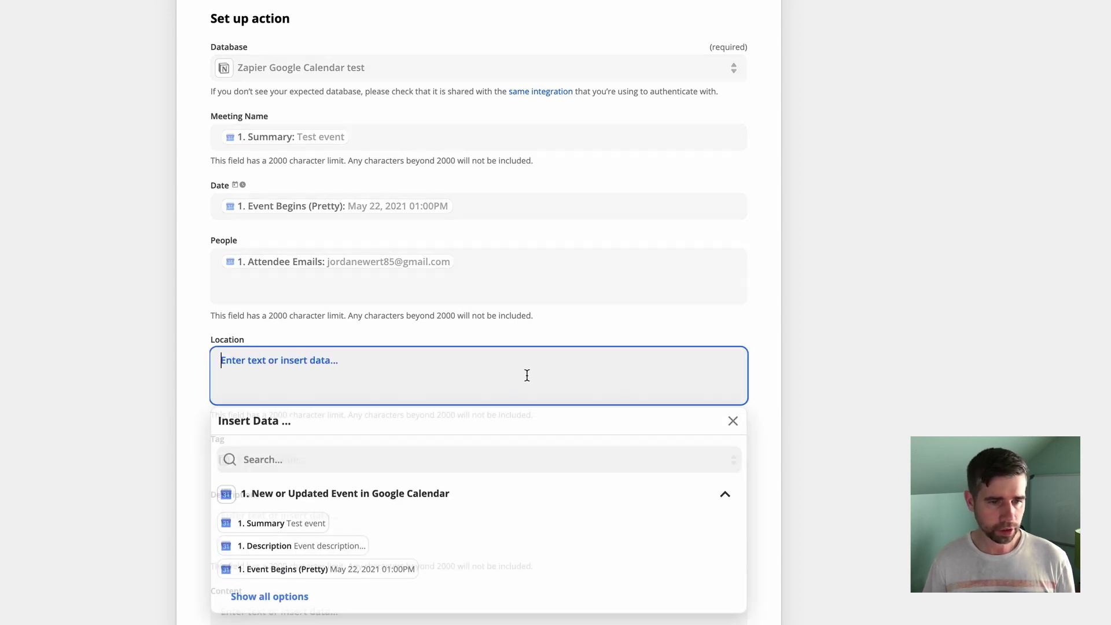
left_click(350, 458)
type("loca")
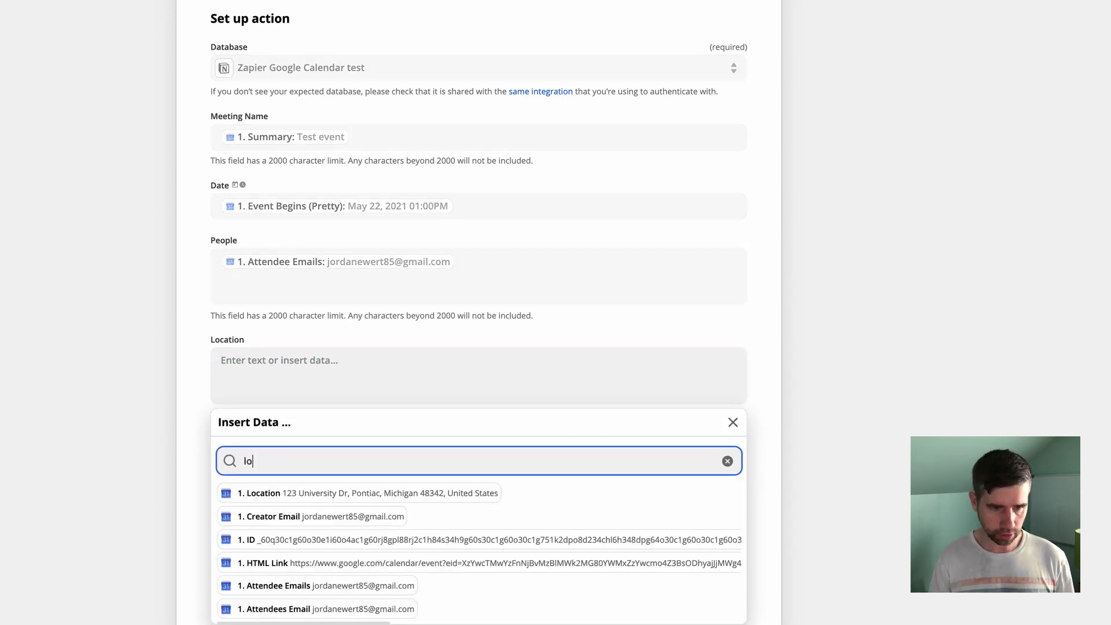
left_click(322, 492)
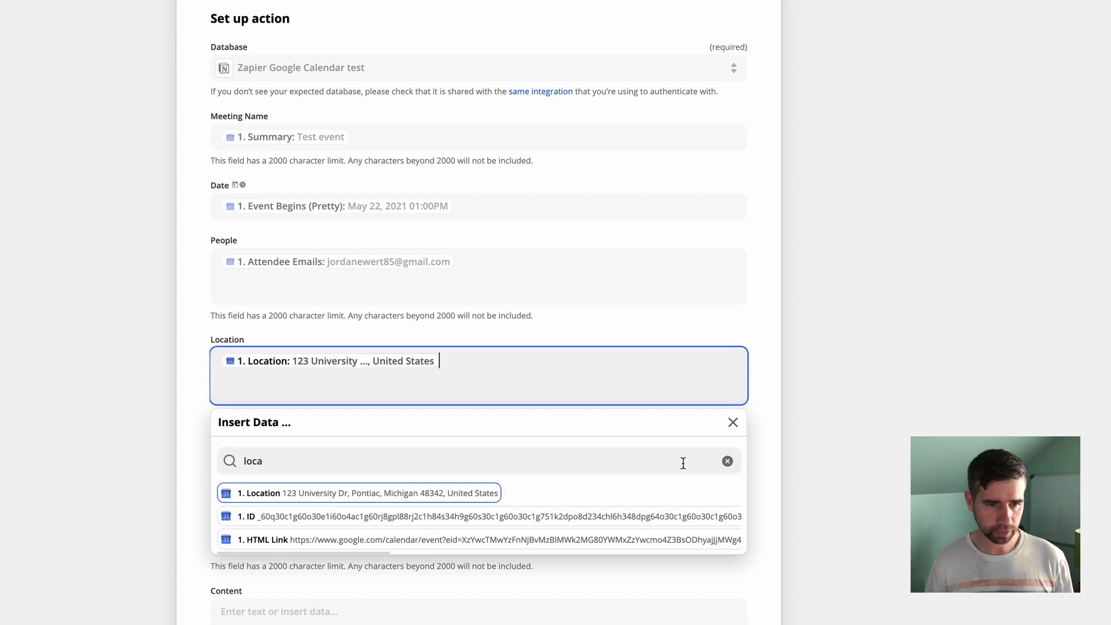
left_click(863, 463)
Set Tag to Google Calendar, map Description into Description, and continue
scroll(409, 422, "down", 3)
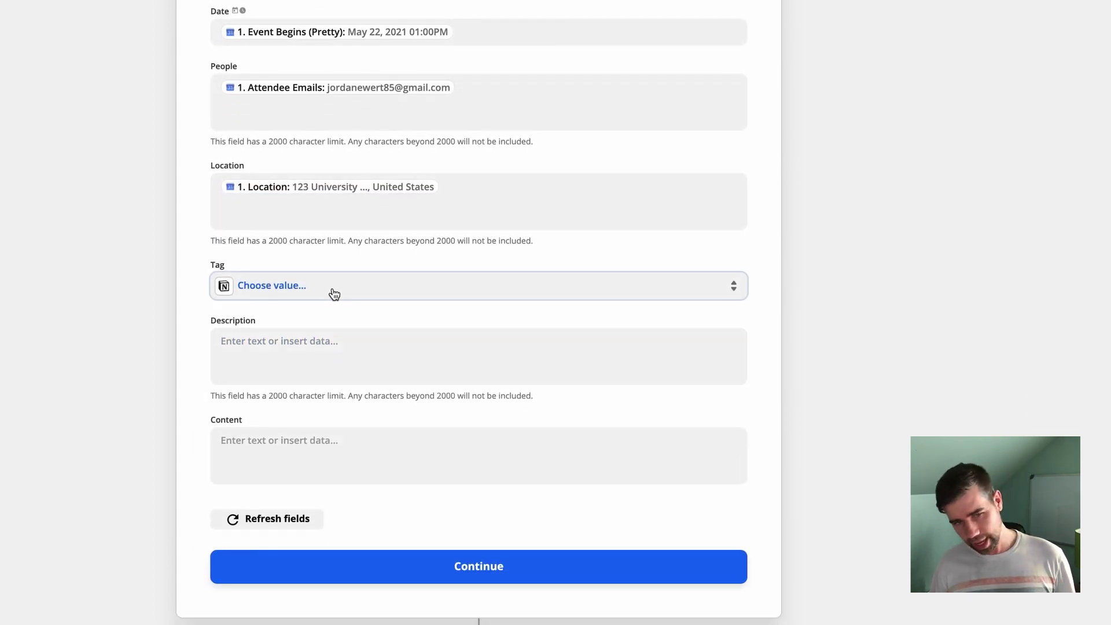
left_click(334, 295)
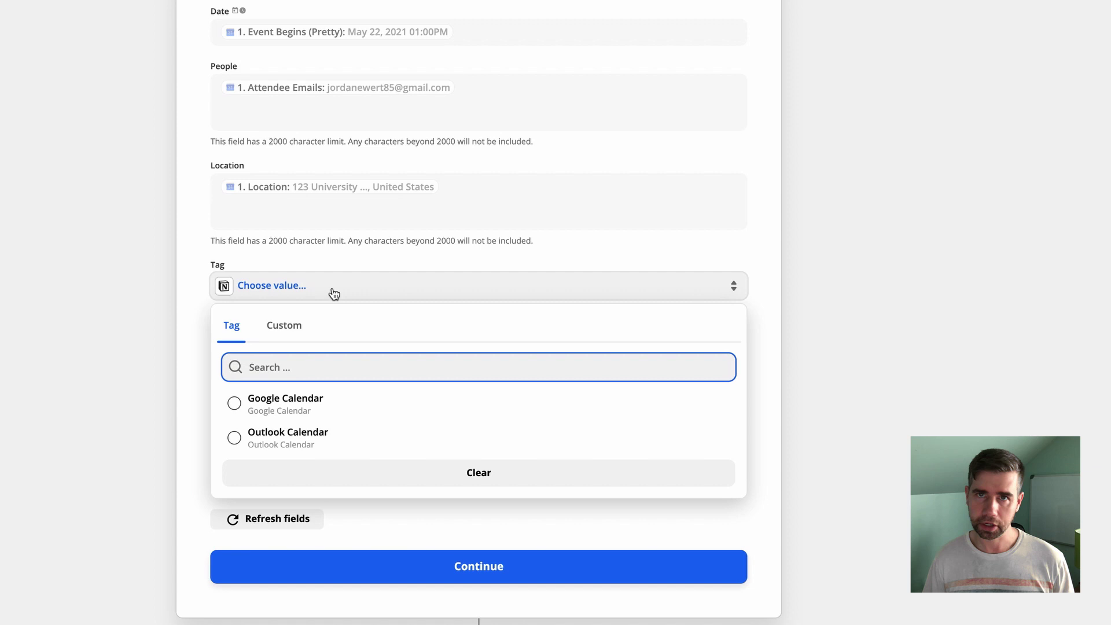
left_click(313, 414)
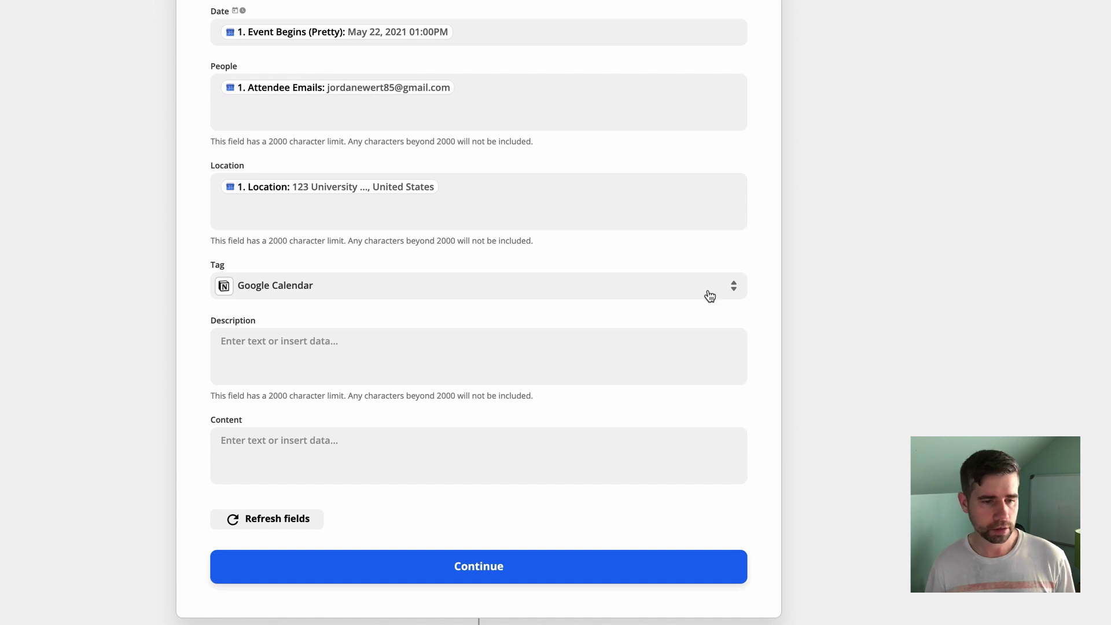
left_click(412, 344)
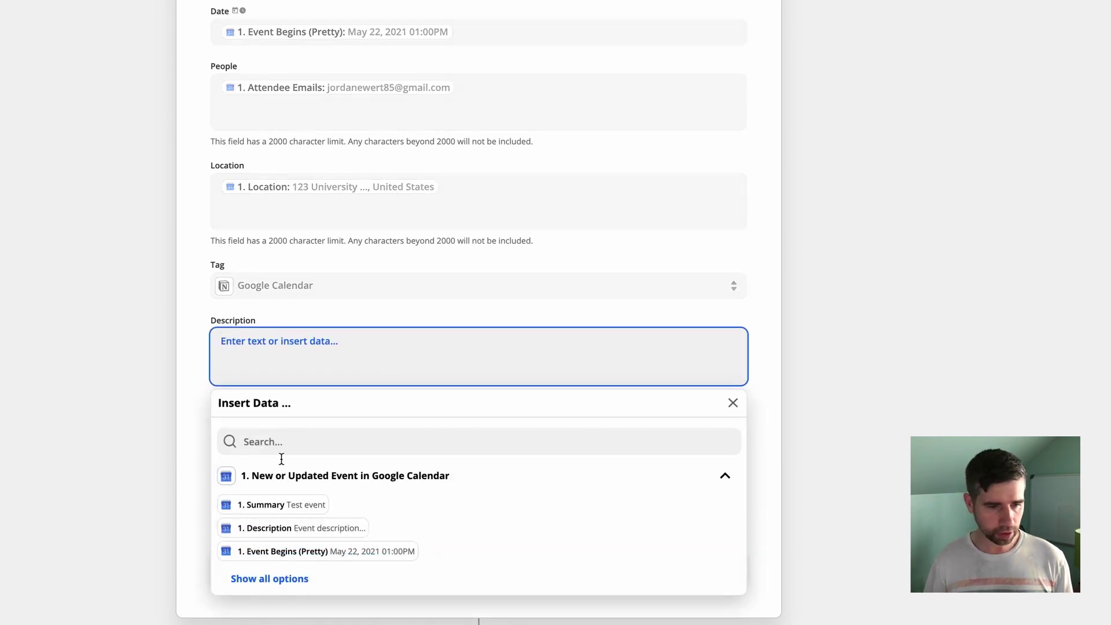
left_click(292, 528)
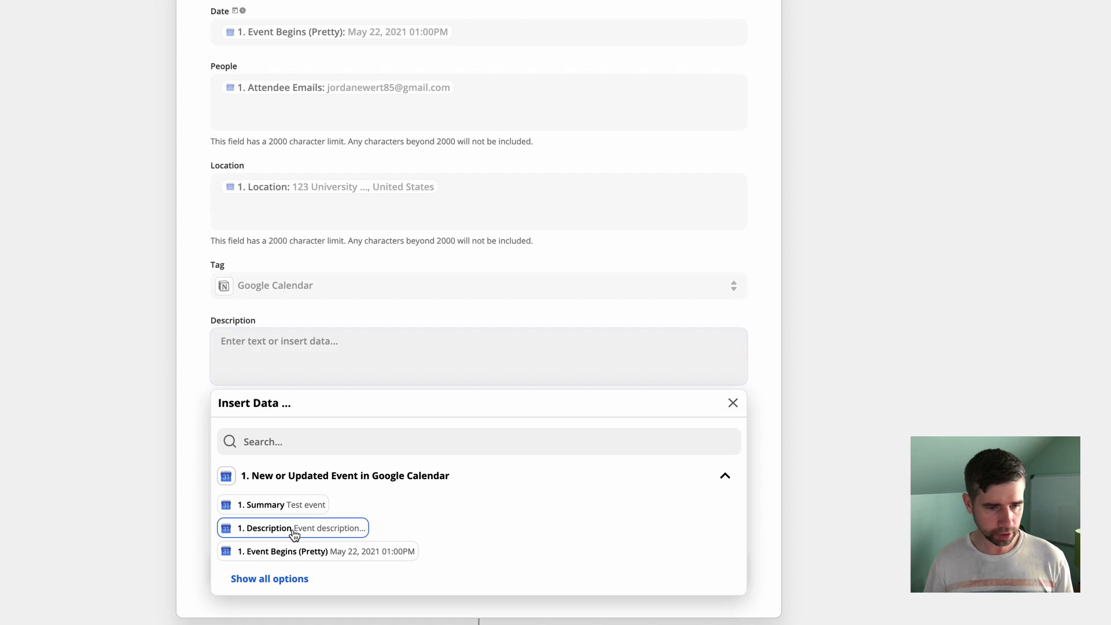
left_click(852, 301)
scroll(496, 460, "down", 1)
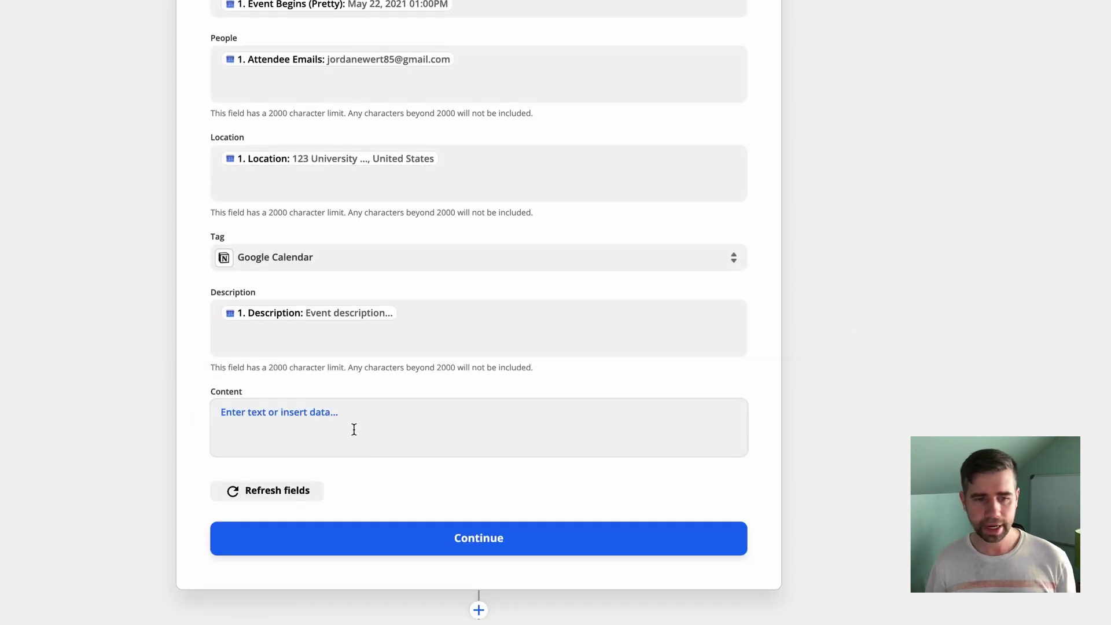
left_click(463, 539)
Test the Notion action by sending a sample item to the database
left_click(590, 533)
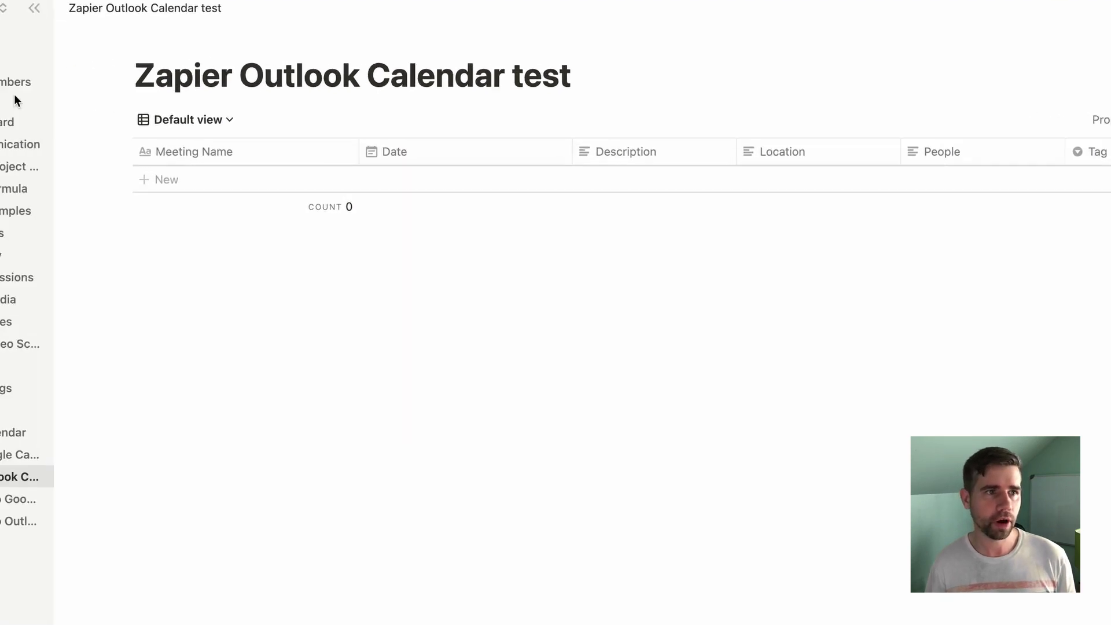
Check workspace integrations, then invite Zapier to the Outlook Calendar test database
left_click(133, 77)
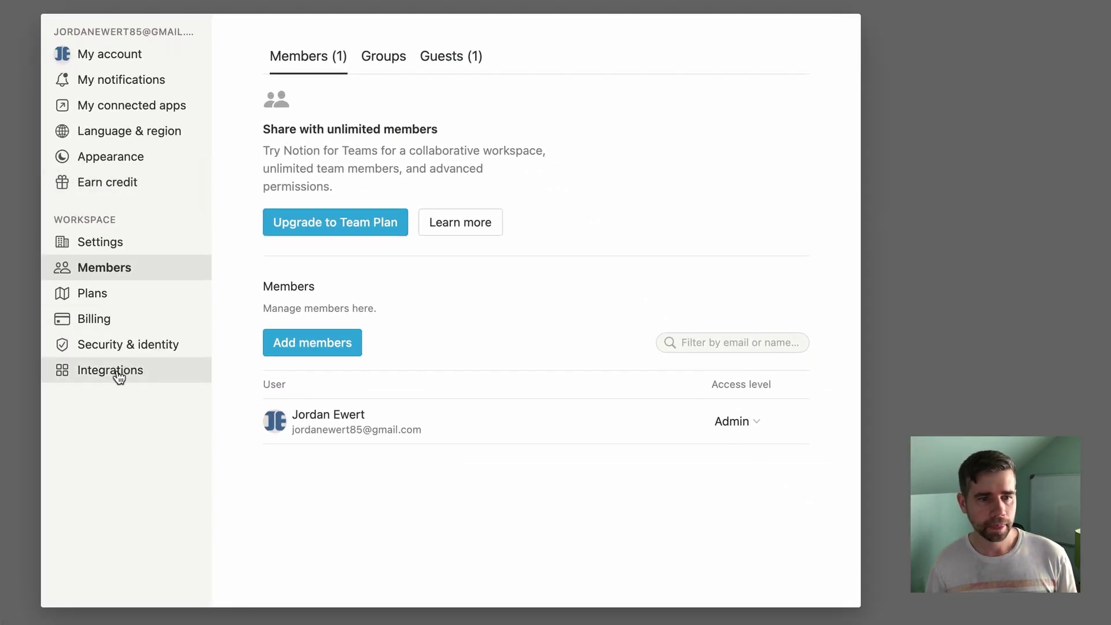
left_click(116, 370)
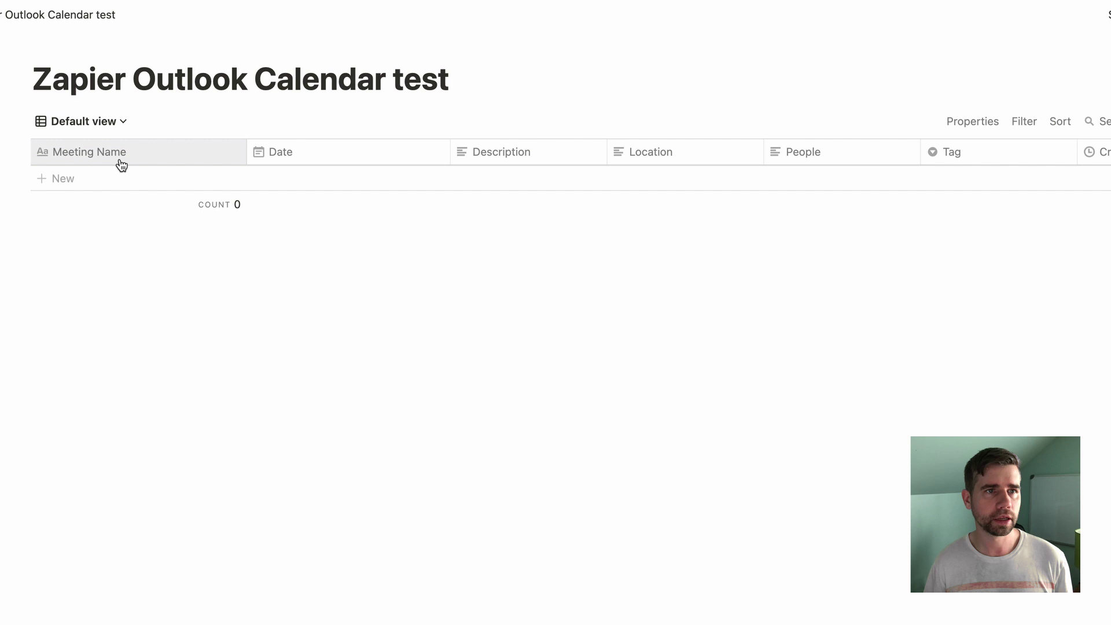
left_click(900, 93)
left_click(897, 181)
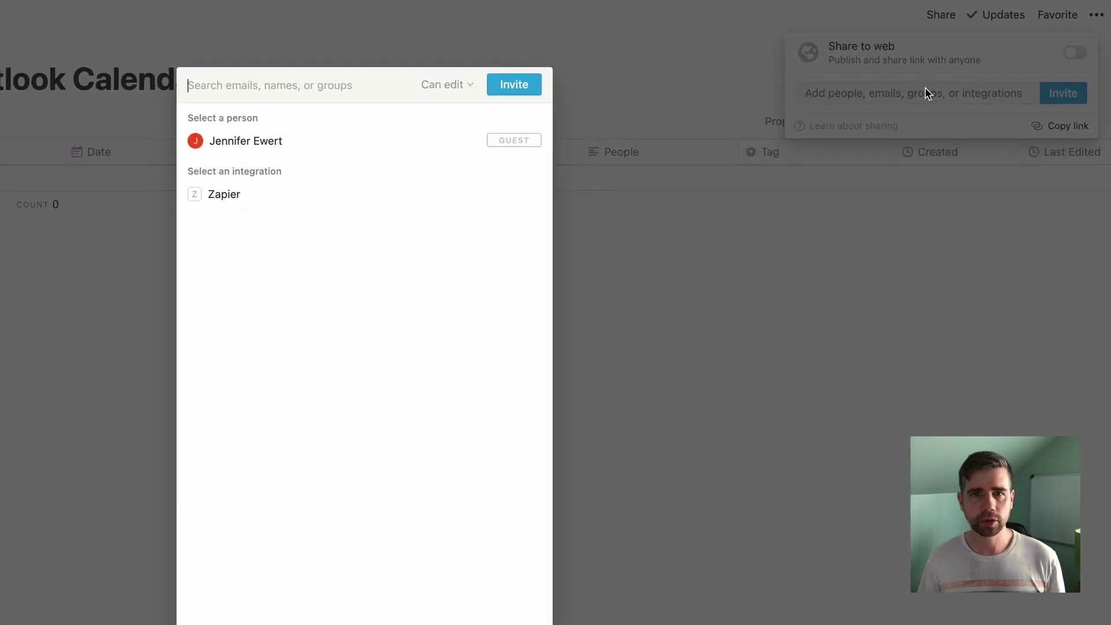
left_click(284, 197)
left_click(504, 95)
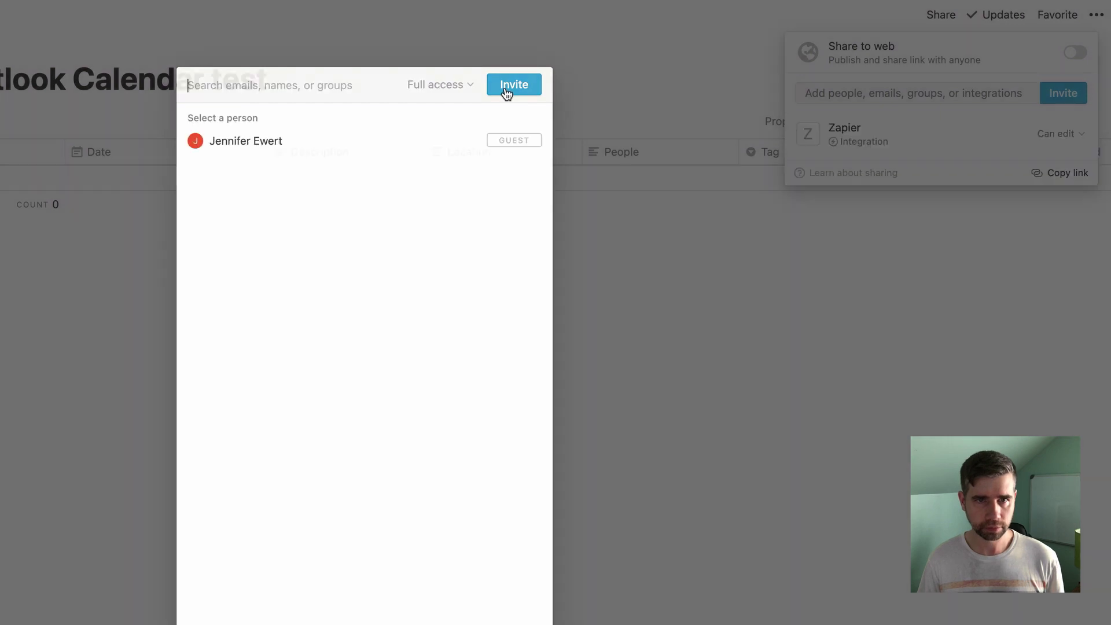
left_click(516, 352)
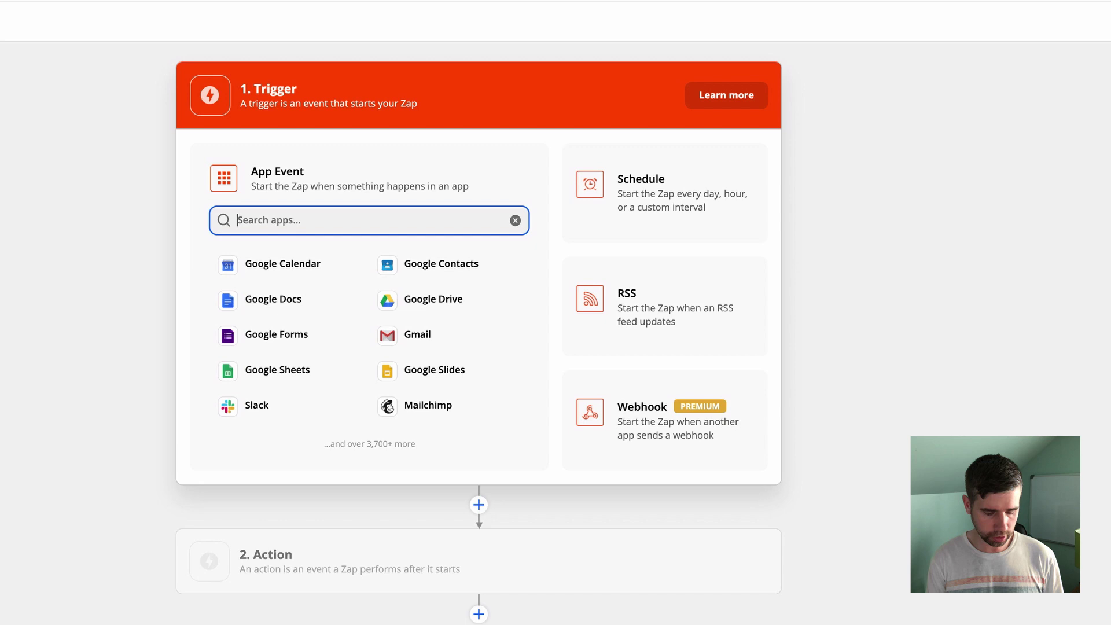
Set the trigger to Microsoft Outlook's New Calendar Event
type("outlook")
left_click(341, 271)
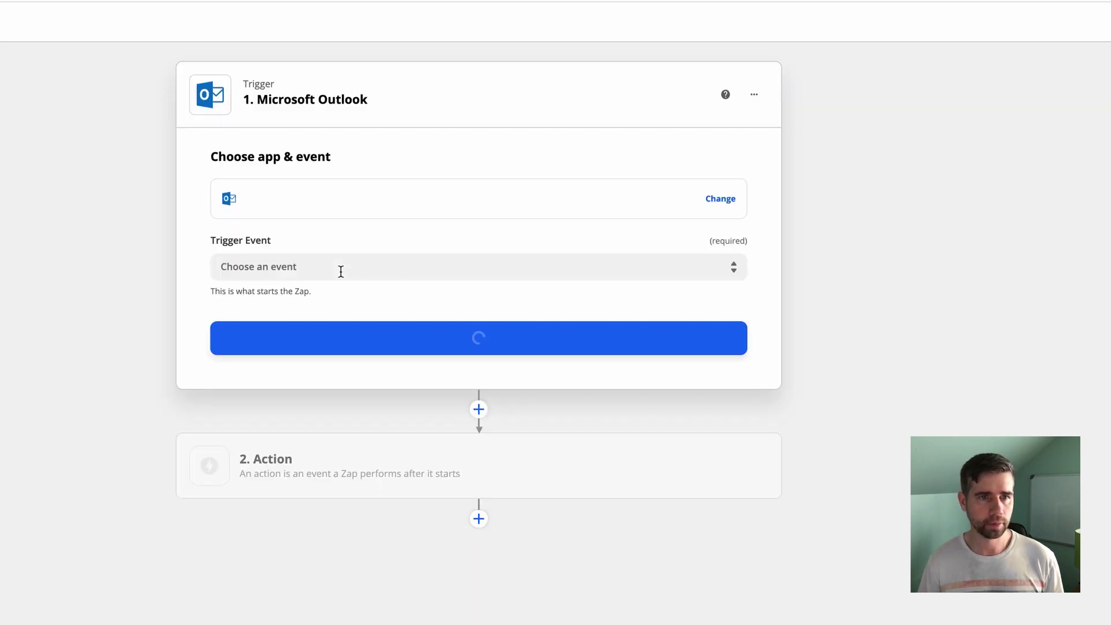
left_click(336, 260)
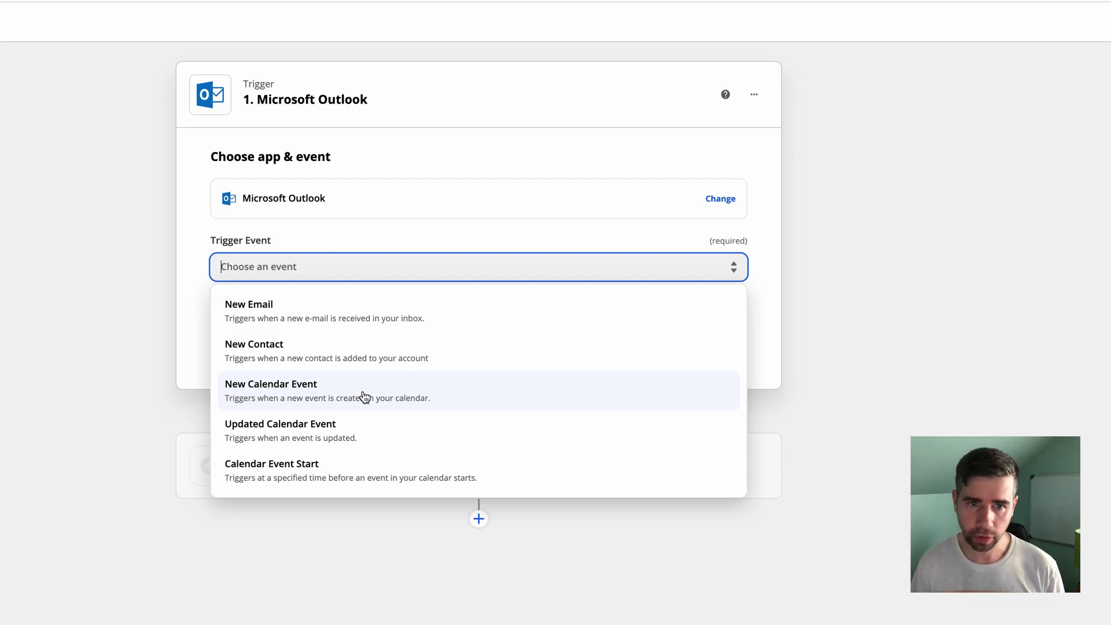
left_click(363, 396)
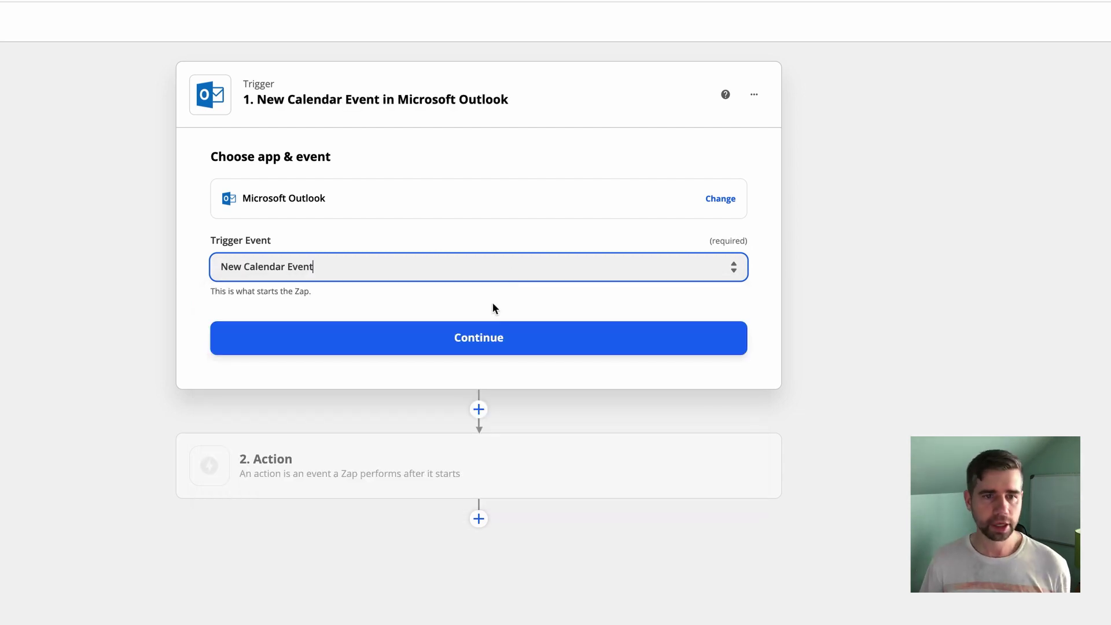
left_click(489, 339)
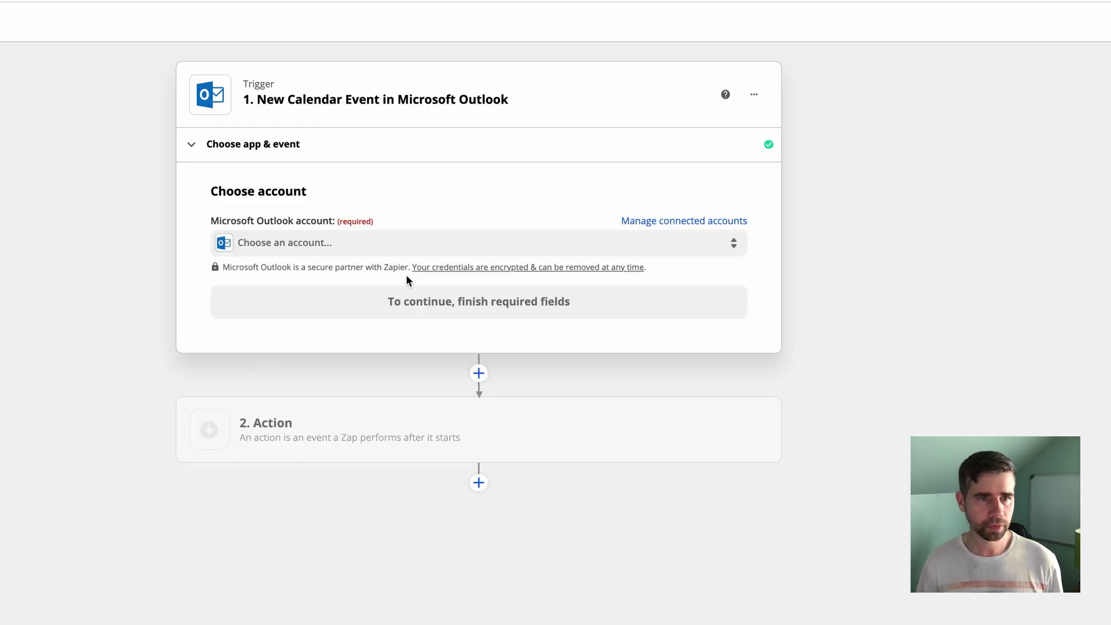
Use the connected Outlook account and 'Calendar' calendar, then test the trigger
left_click(302, 242)
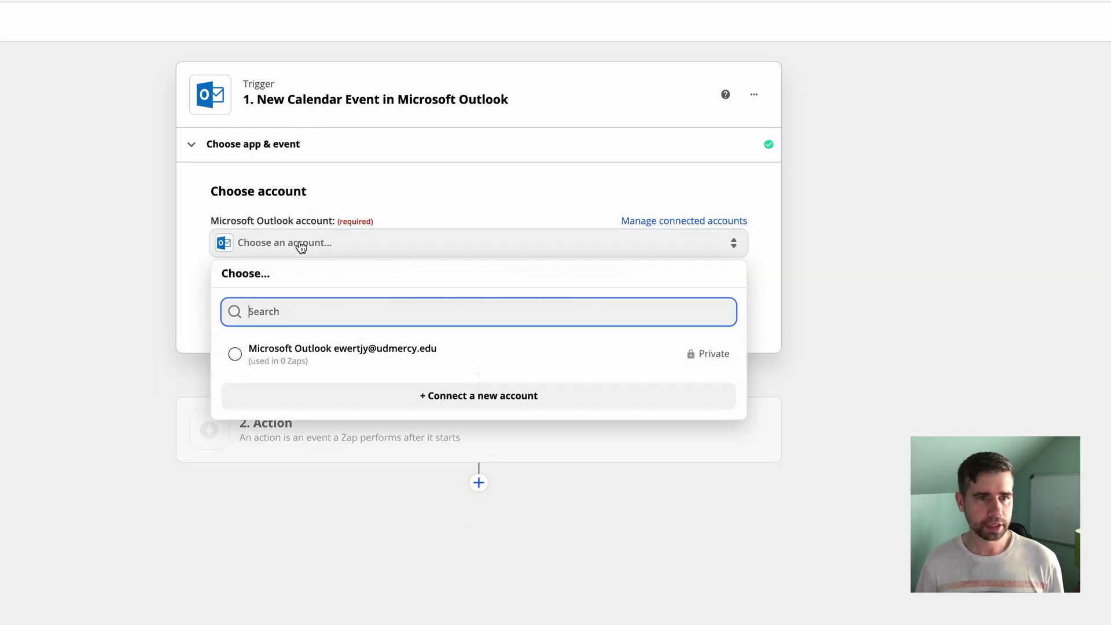
left_click(303, 352)
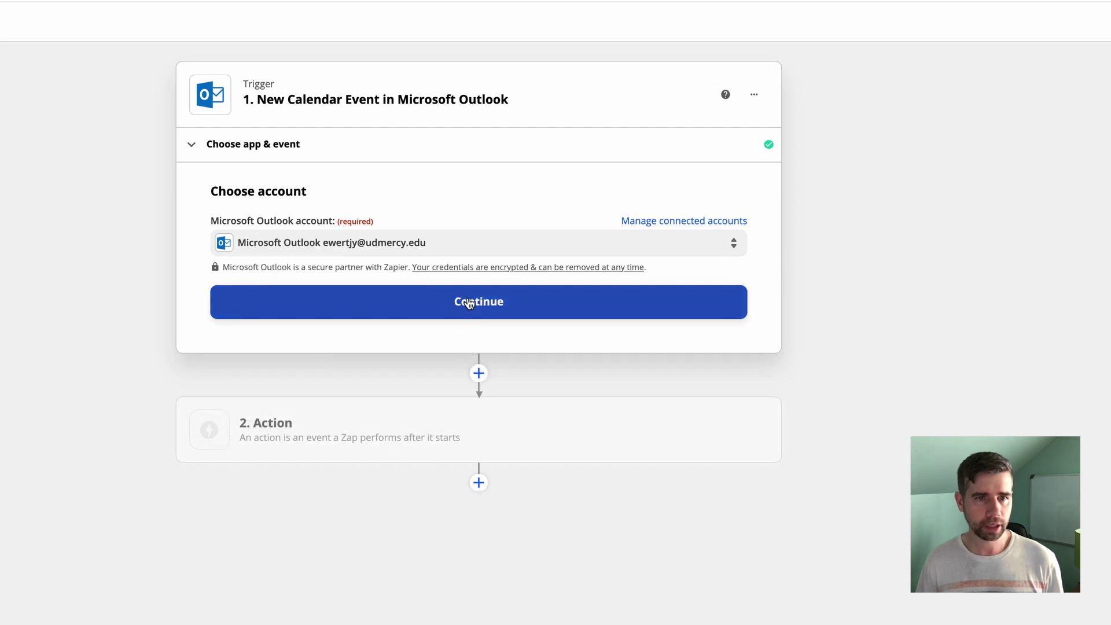
left_click(479, 300)
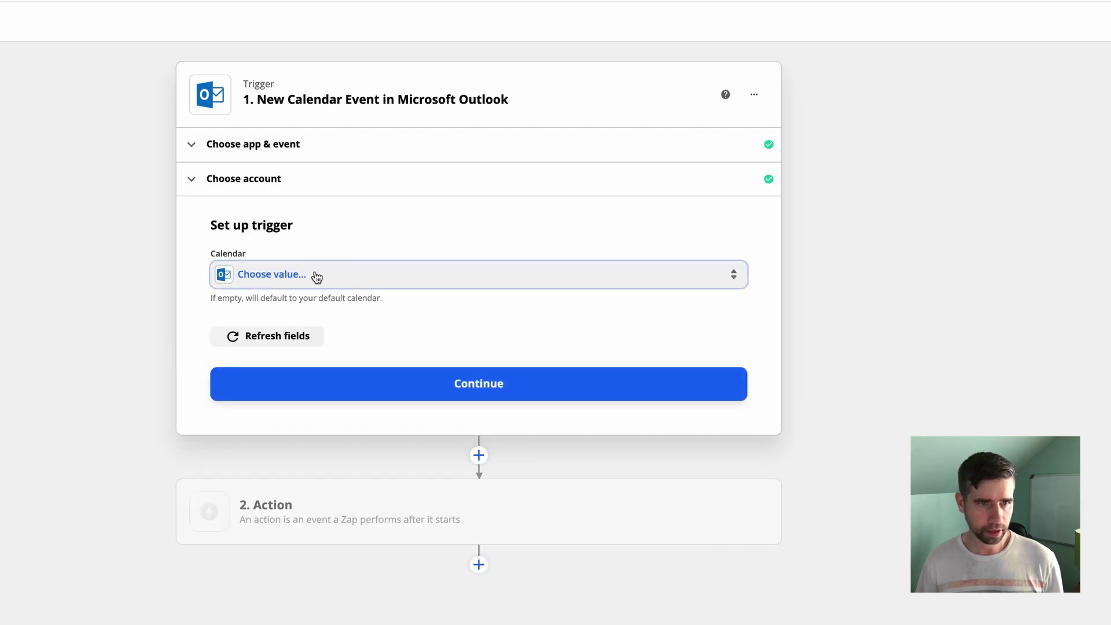
left_click(314, 275)
left_click(306, 386)
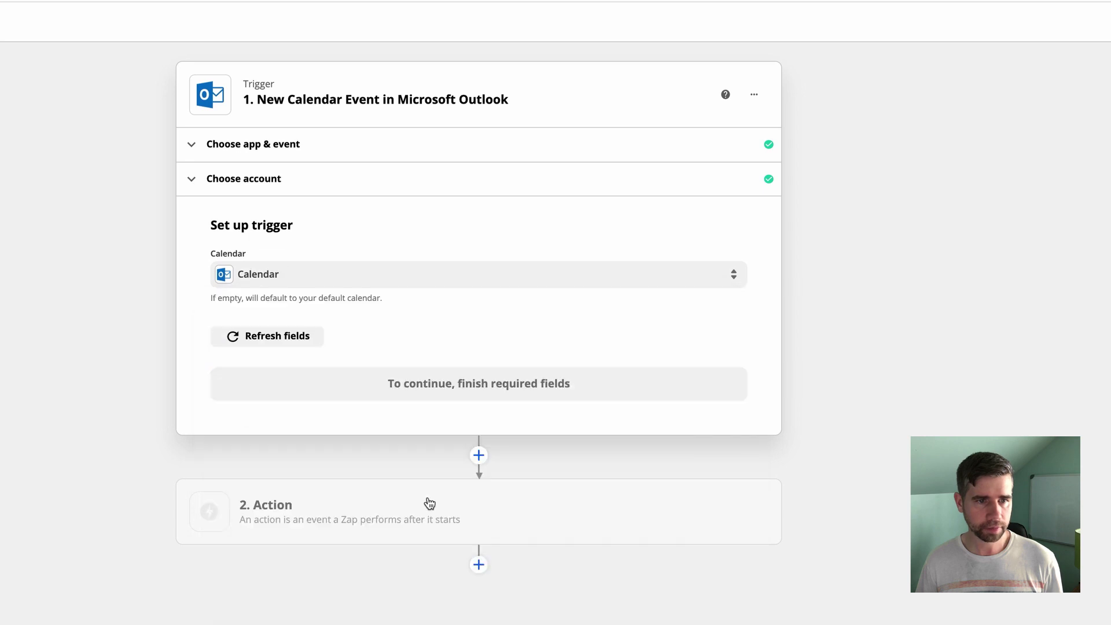
left_click(487, 394)
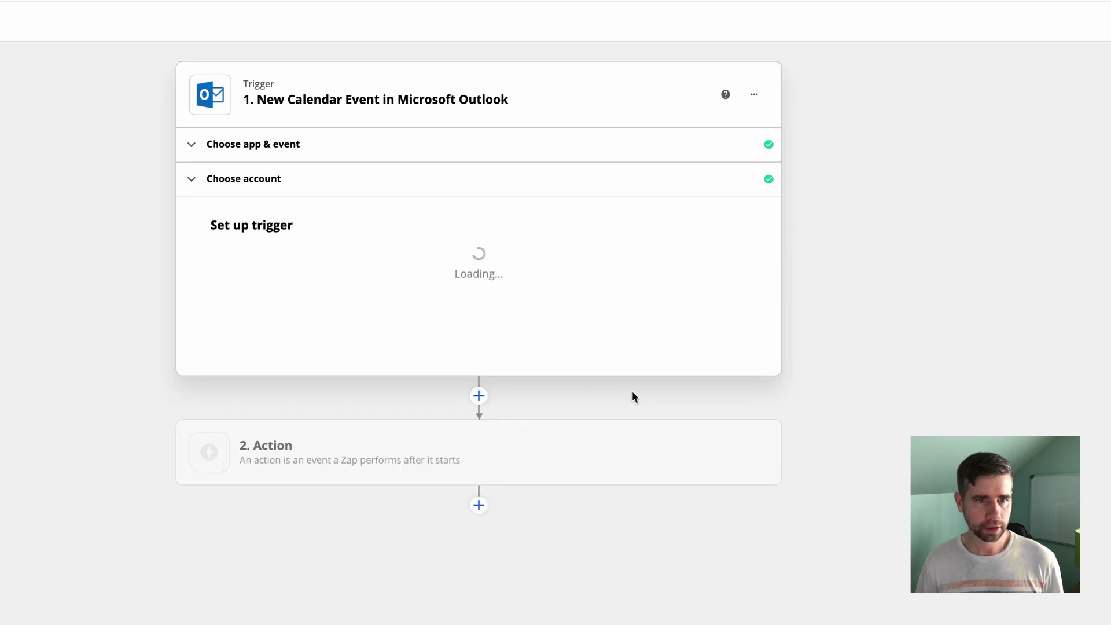
left_click(504, 482)
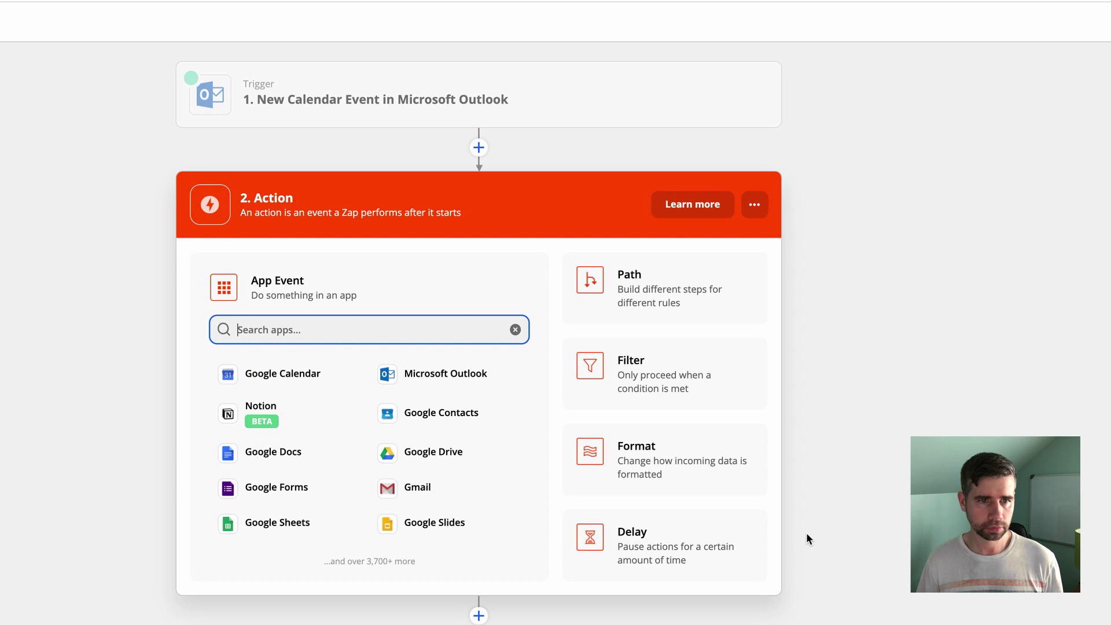
Set the Zap's action to Notion's Create Database Item event
left_click(261, 418)
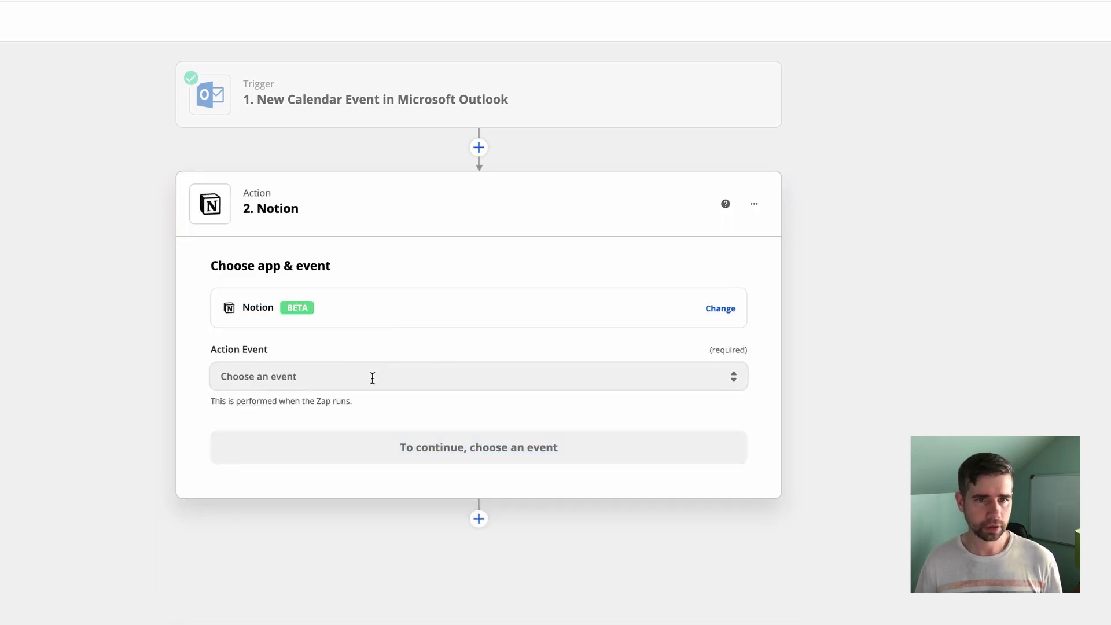
left_click(372, 377)
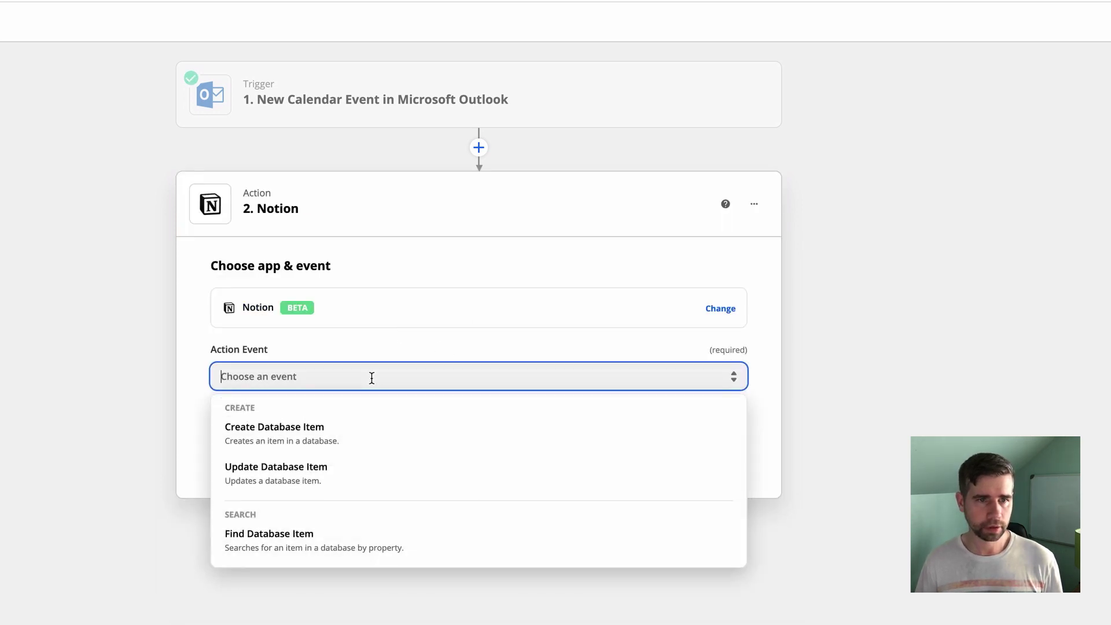
left_click(304, 435)
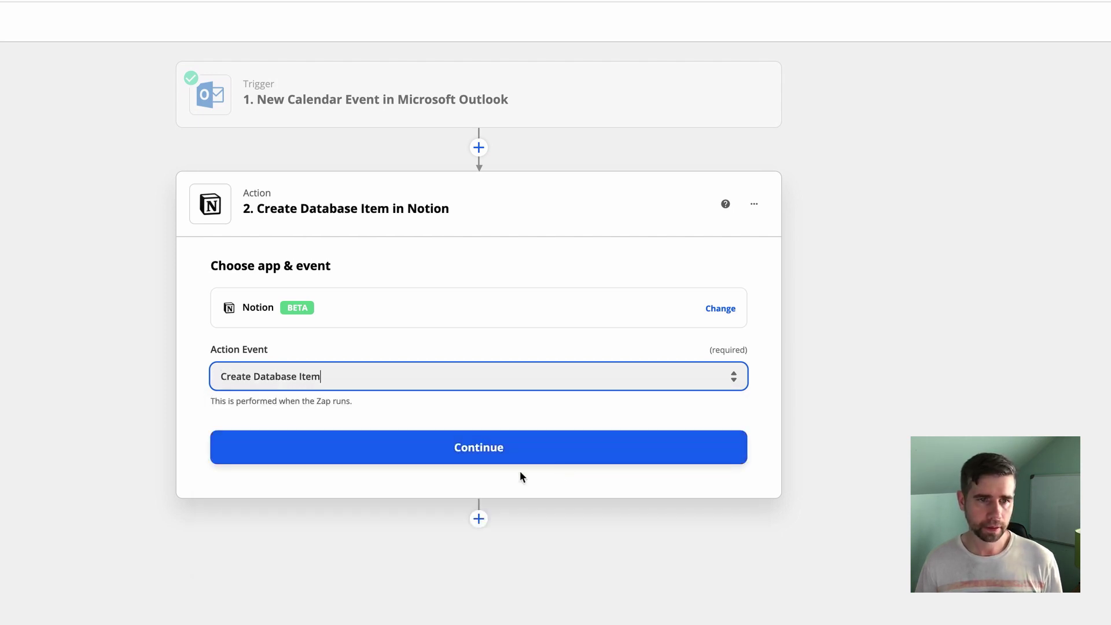
left_click(484, 460)
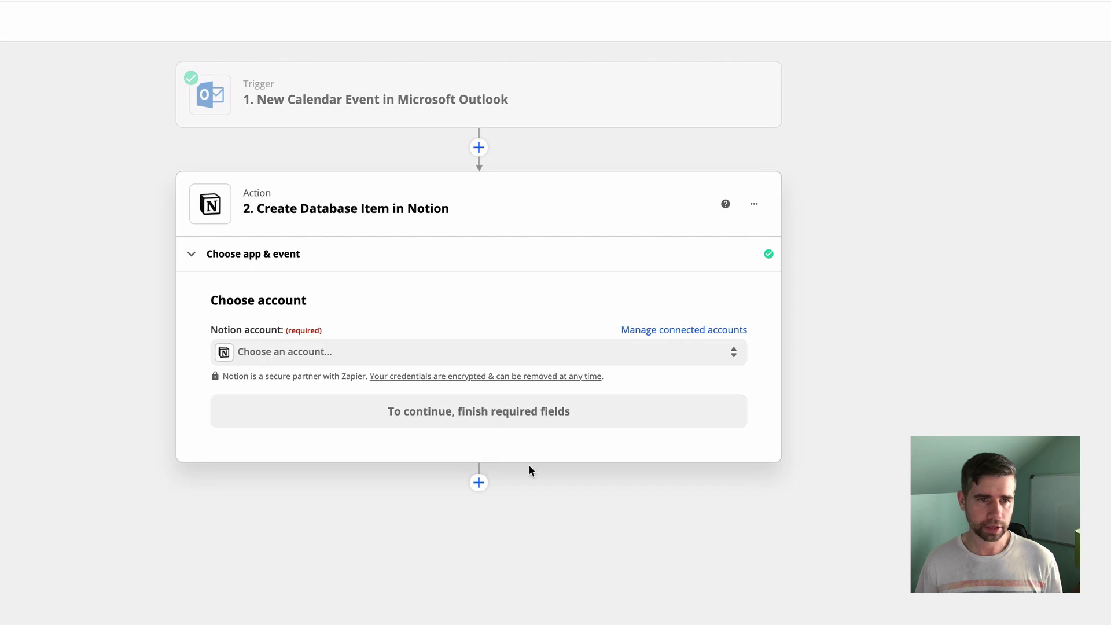
Use the connected Notion account and pick the Zapier Outlook Calendar test database
left_click(359, 364)
left_click(262, 460)
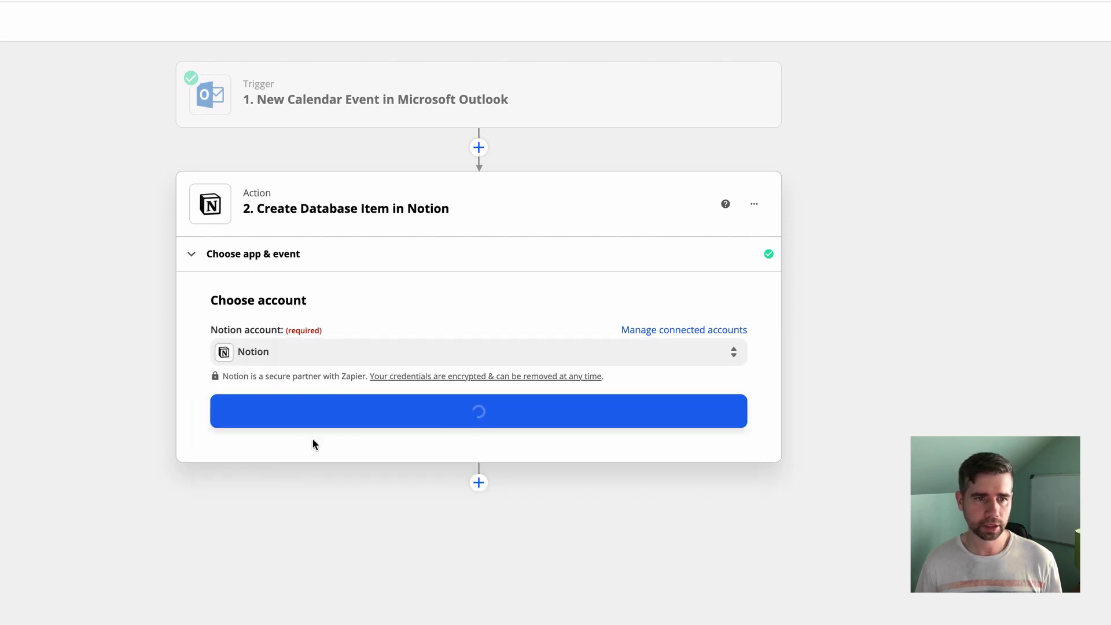
left_click(398, 425)
left_click(470, 422)
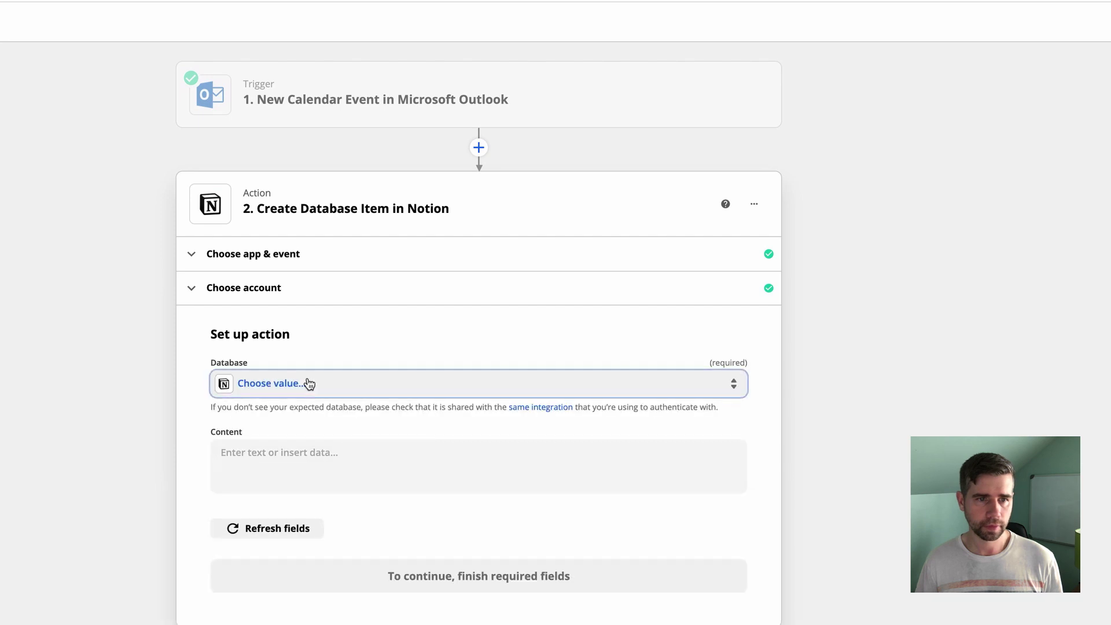
left_click(308, 394)
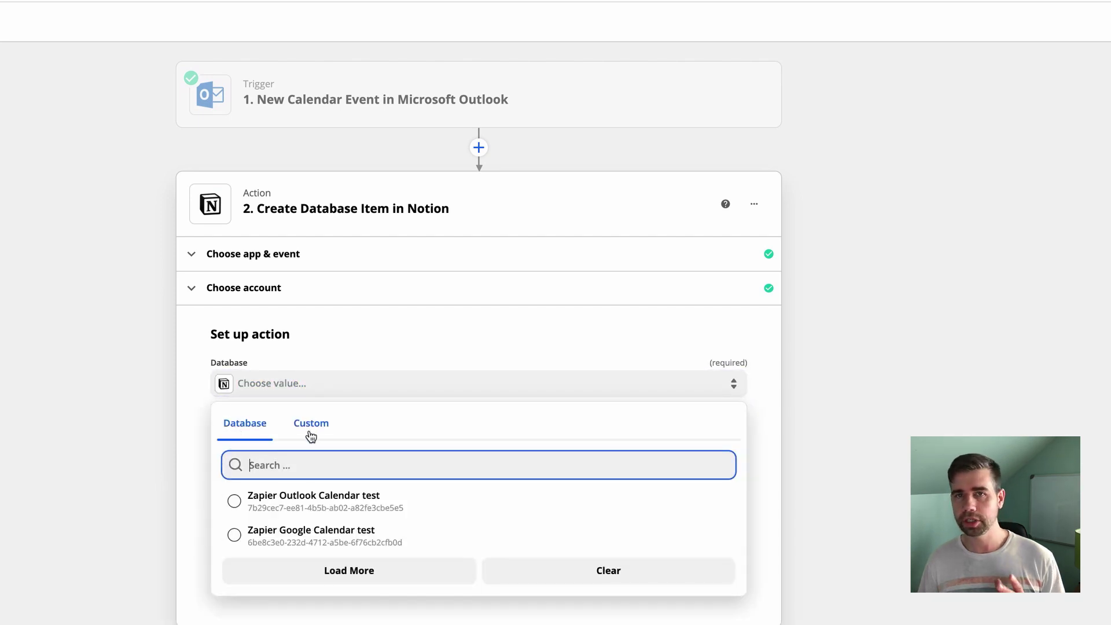
left_click(310, 503)
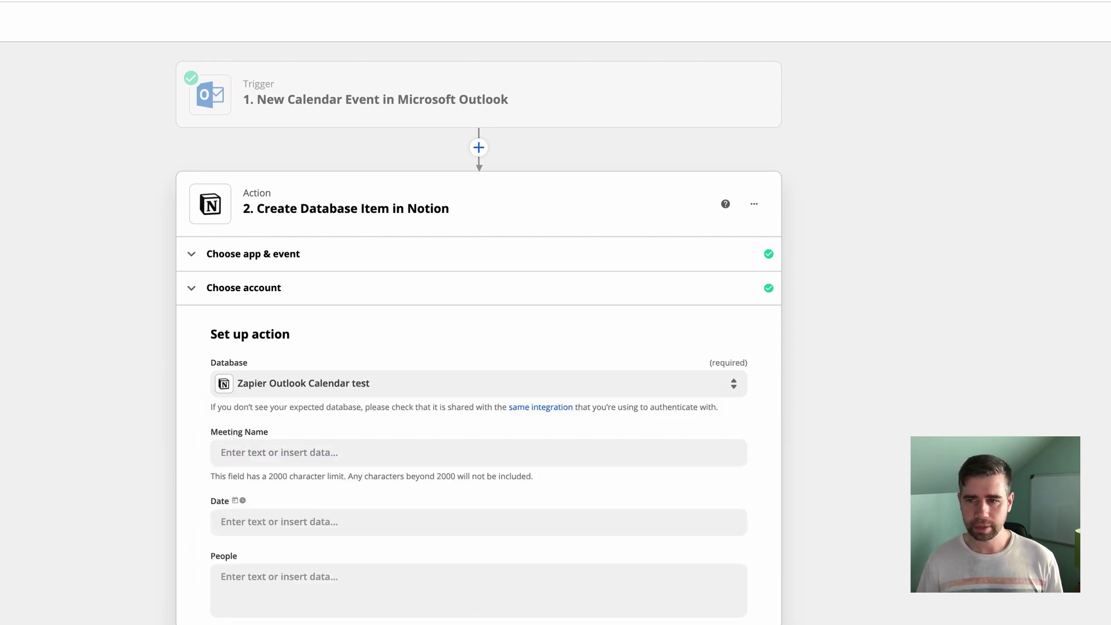
Map the event Subject into Meeting Name and Start Date Time into Date
scroll(506, 535, "down", 5)
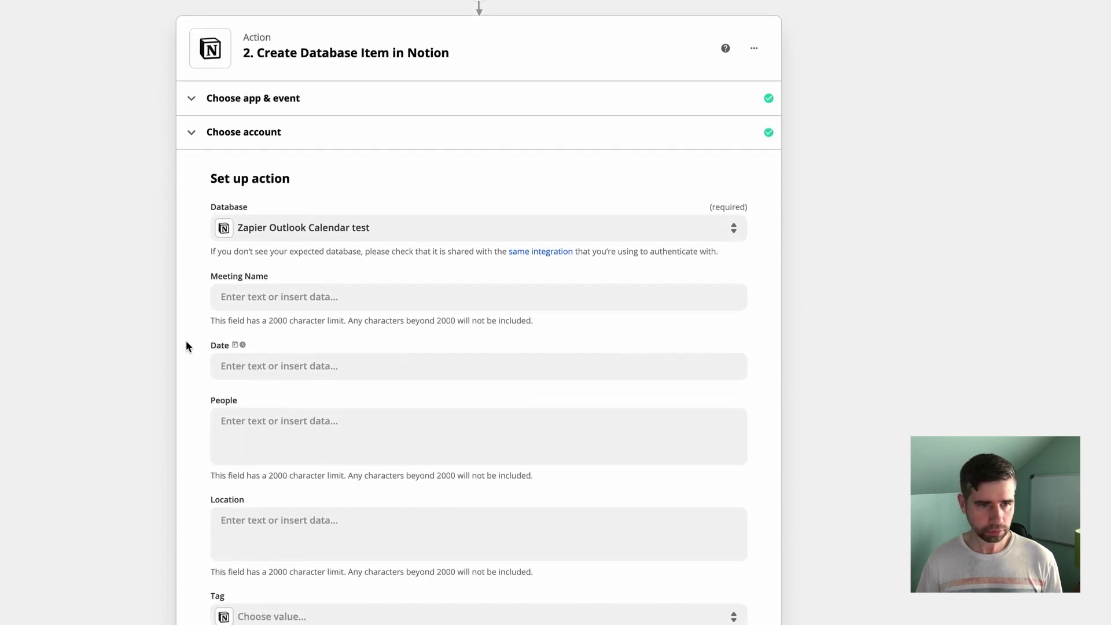
left_click(316, 300)
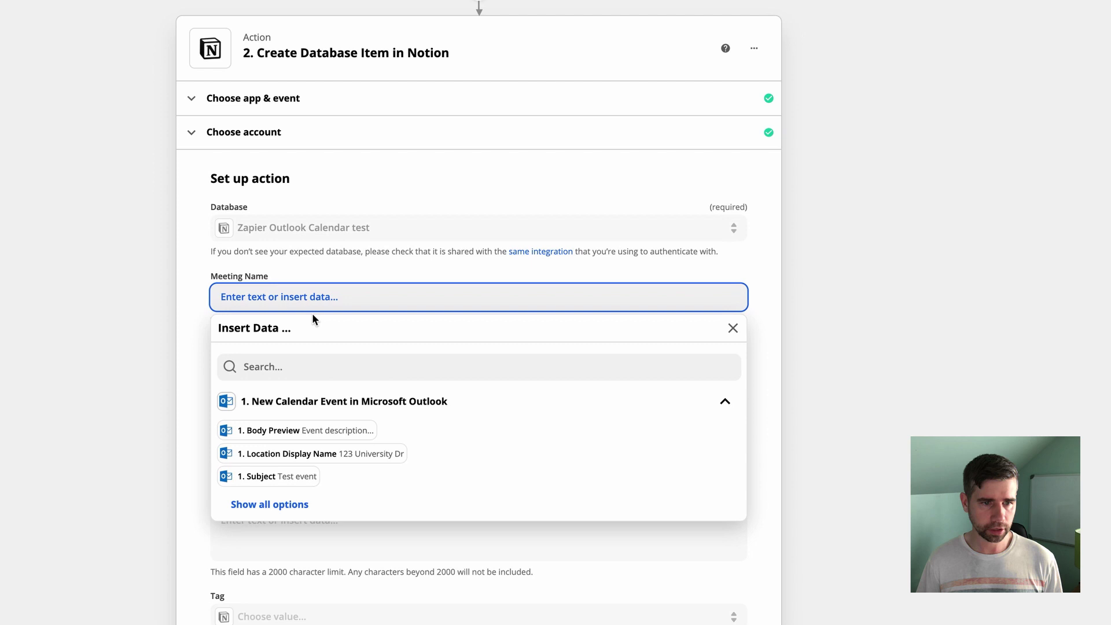
left_click(301, 477)
left_click(850, 365)
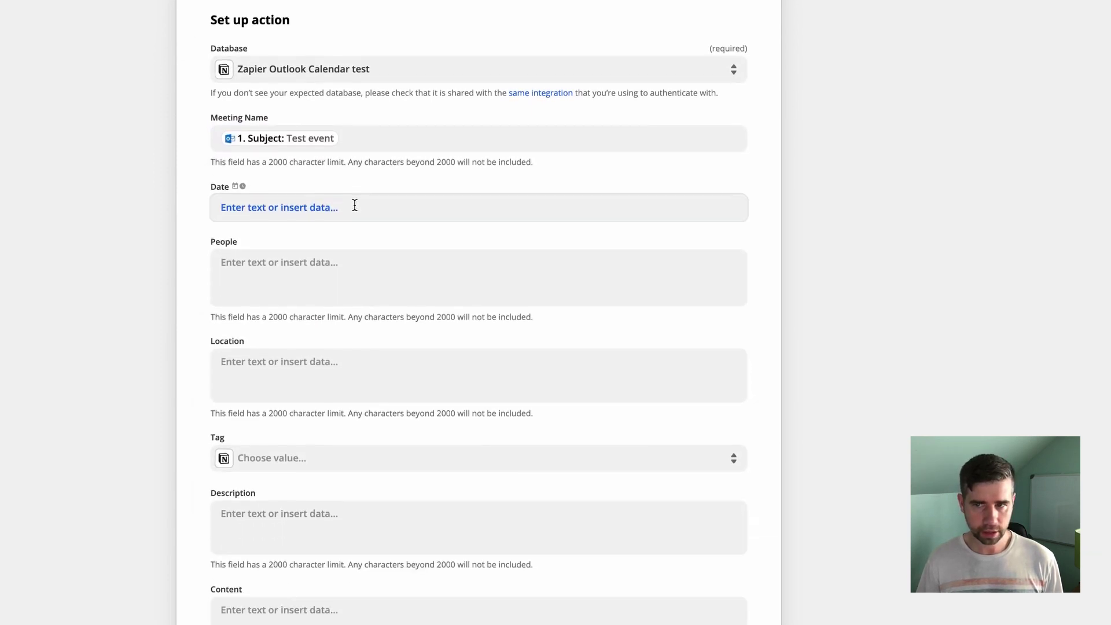
left_click(365, 366)
type("6")
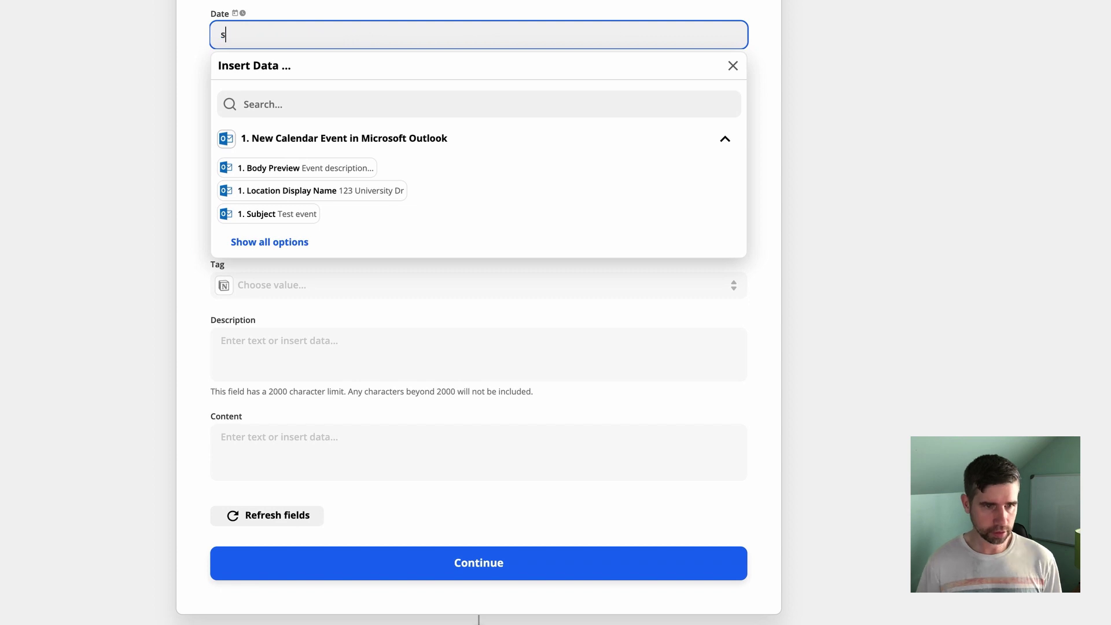
key("BackSpace")
left_click(373, 97)
type("start")
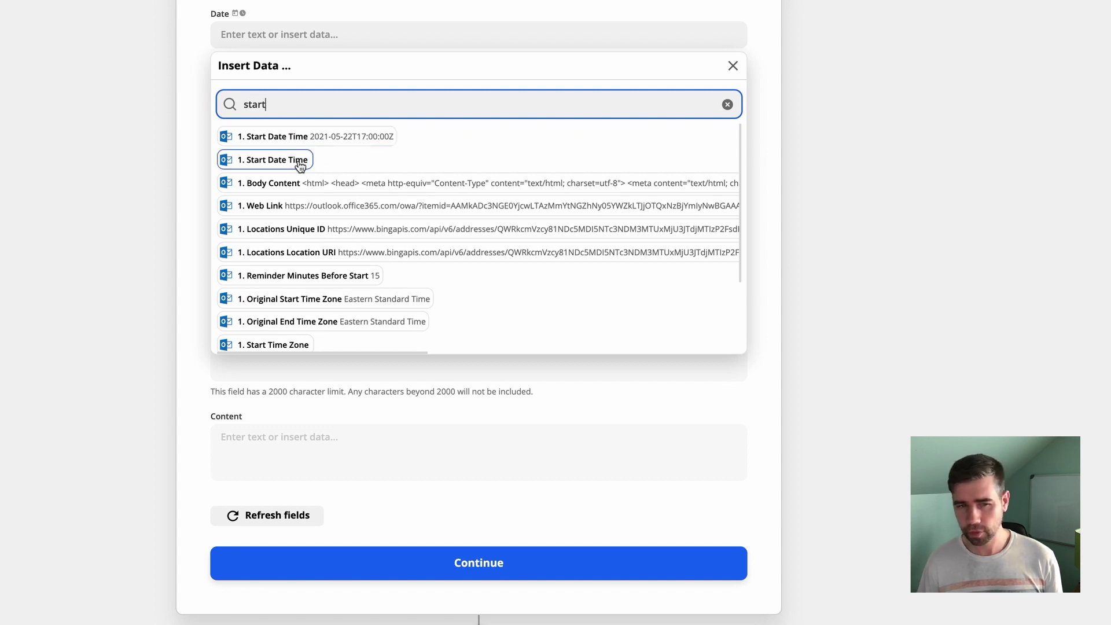
left_click(337, 143)
Map the attendee name into People and Location Display Name into Location
left_click(355, 87)
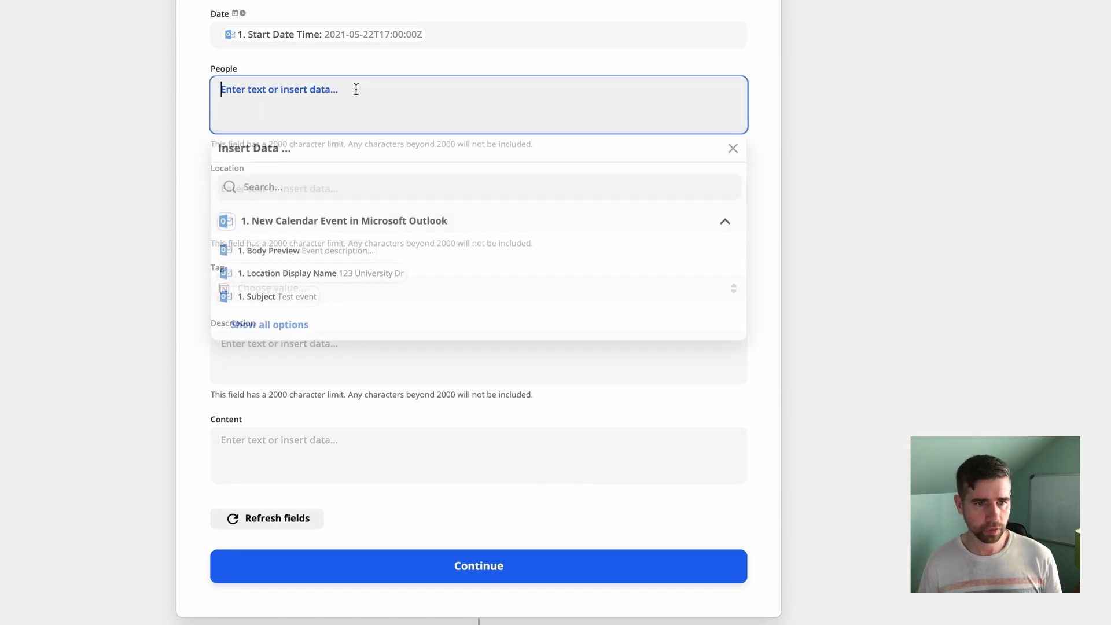
left_click(330, 196)
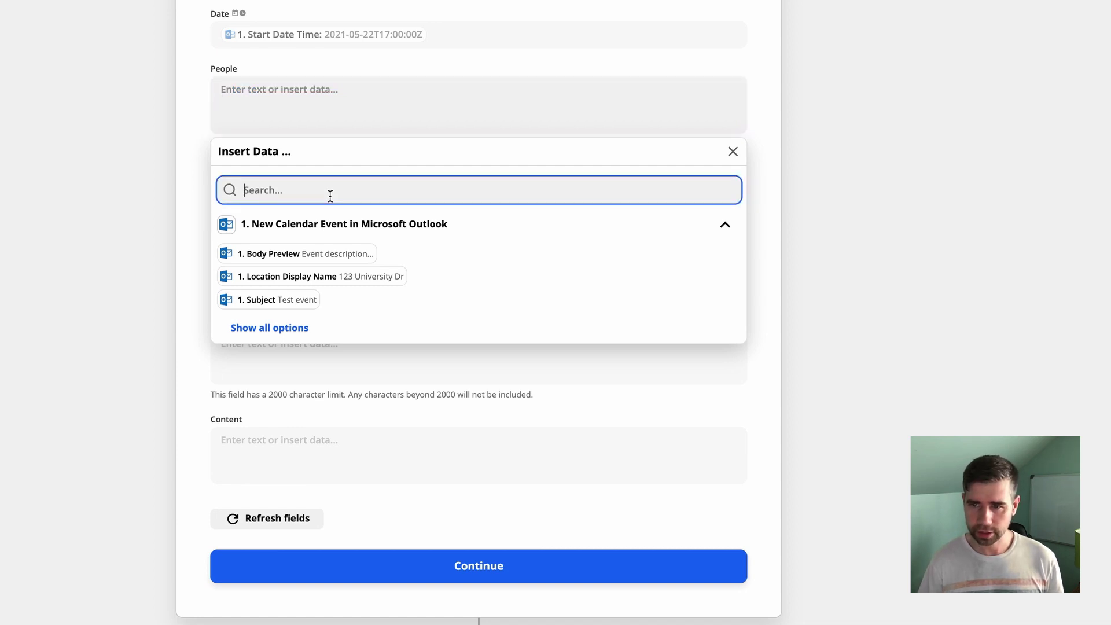
type("attendees")
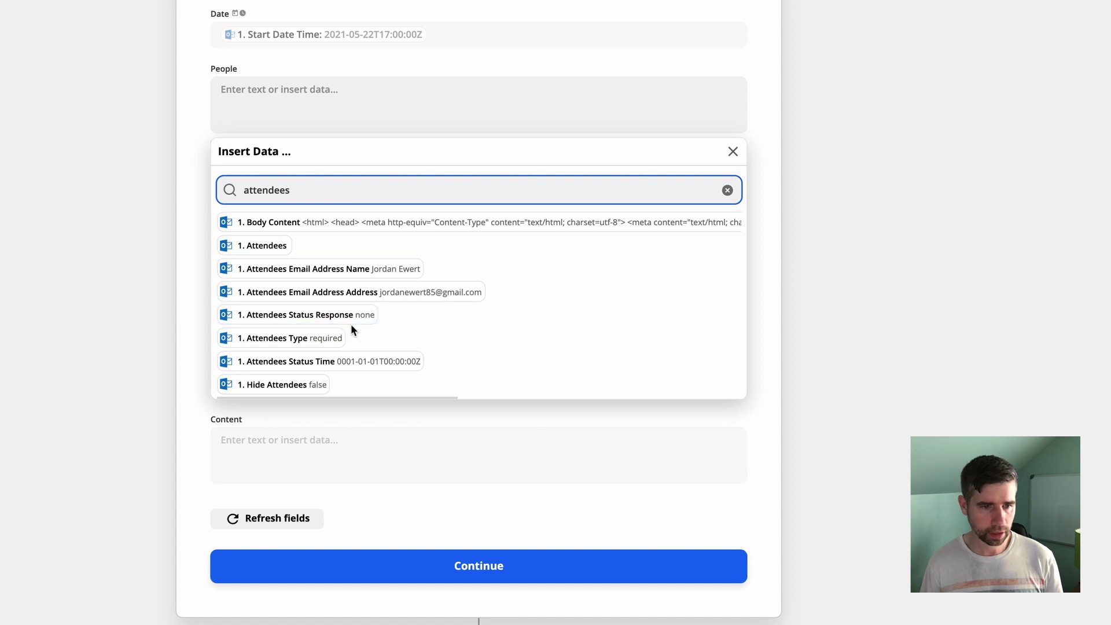
left_click(271, 269)
left_click(865, 187)
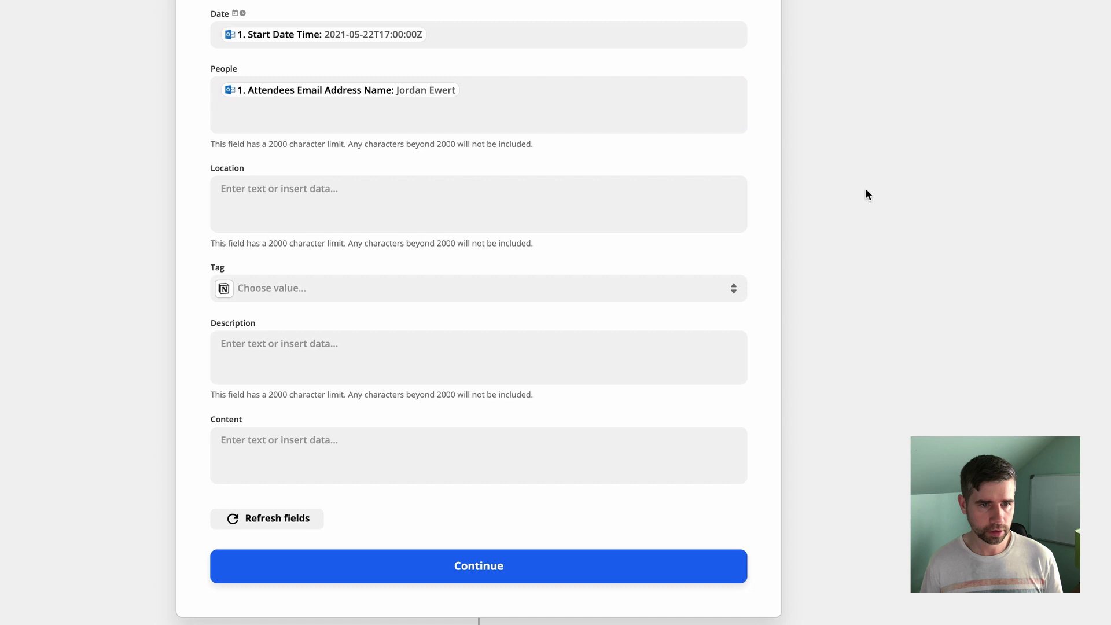
left_click(305, 193)
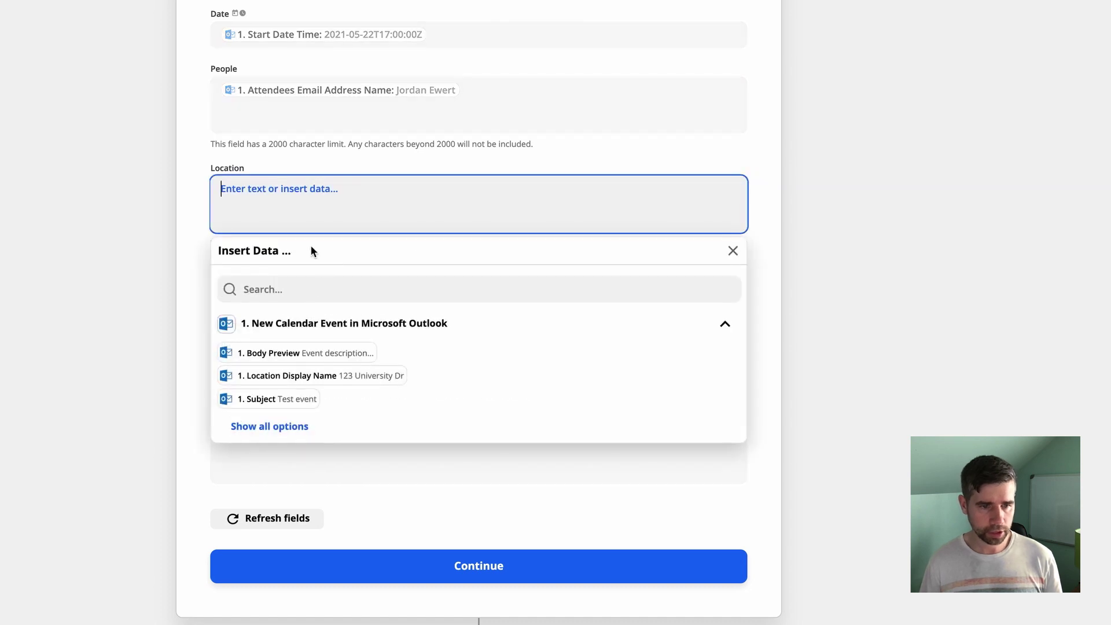
left_click(311, 295)
type("loca")
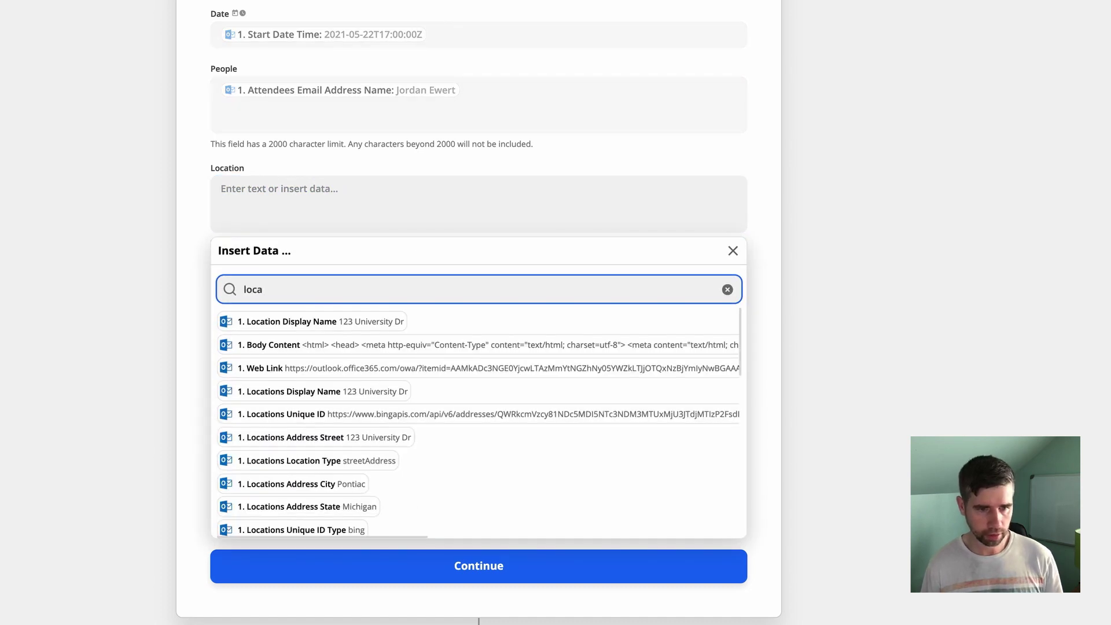
left_click(308, 321)
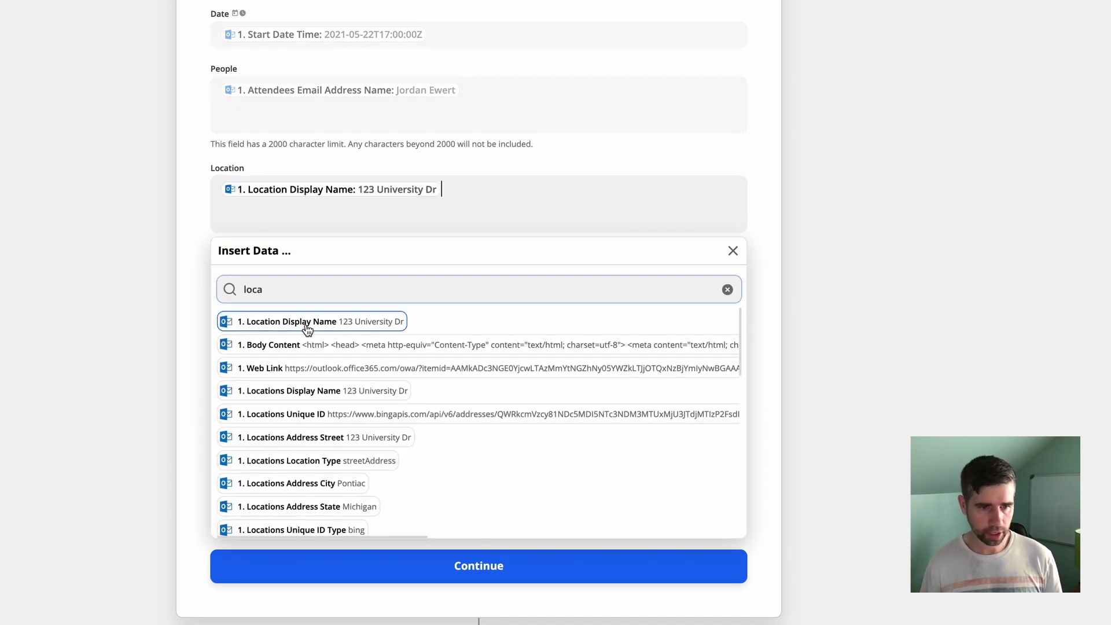
left_click(937, 235)
Tag items Outlook Calendar, map Body Preview into Description, and finish setup
left_click(298, 290)
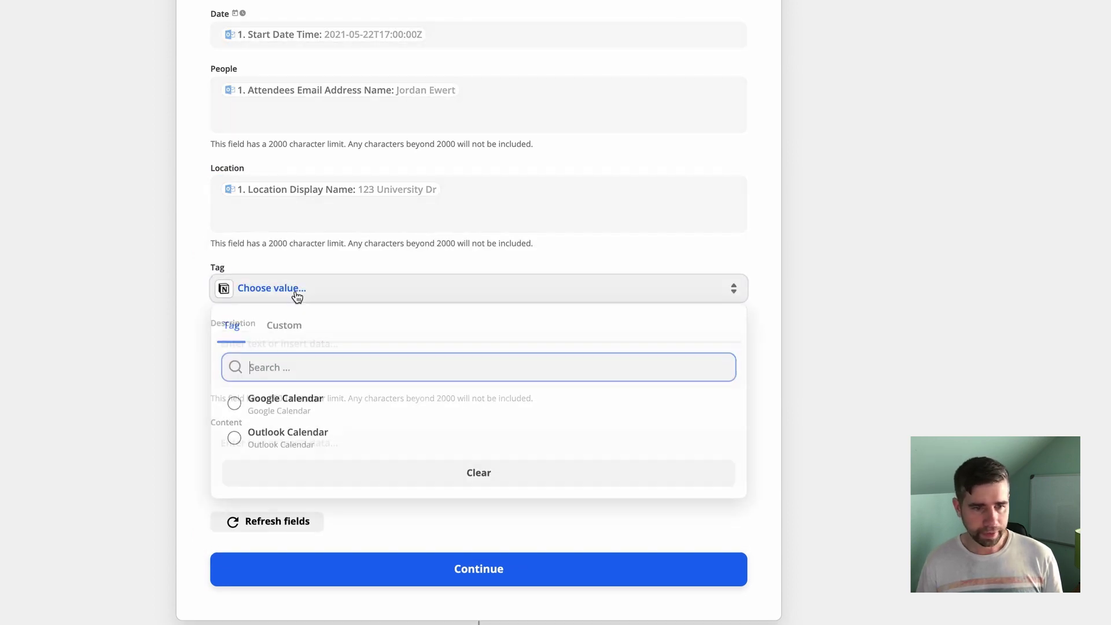
left_click(288, 445)
left_click(344, 352)
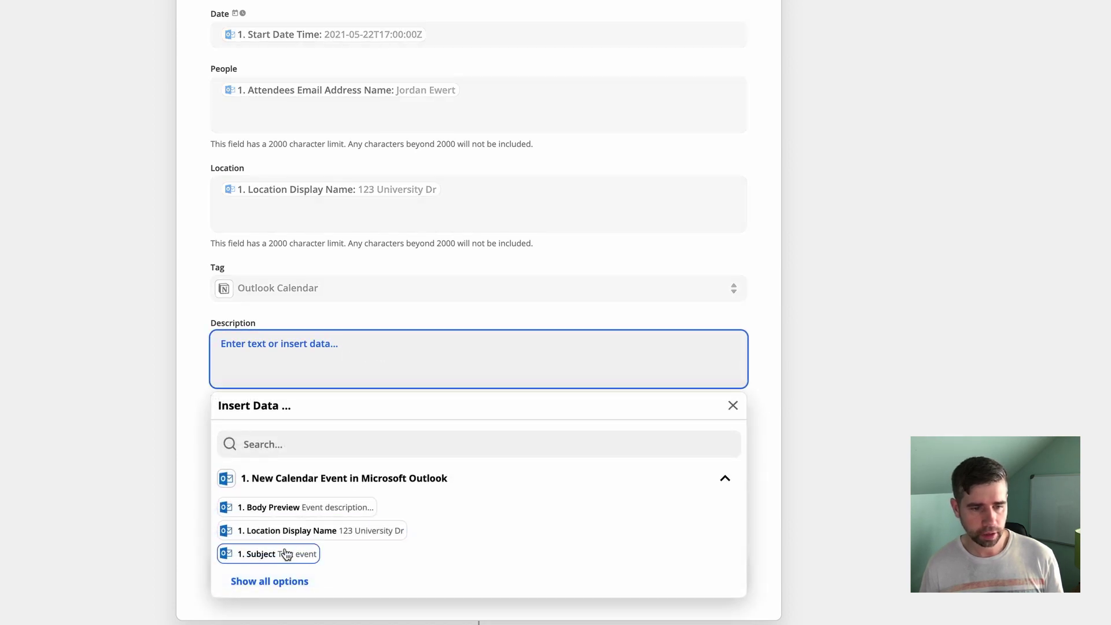
left_click(303, 514)
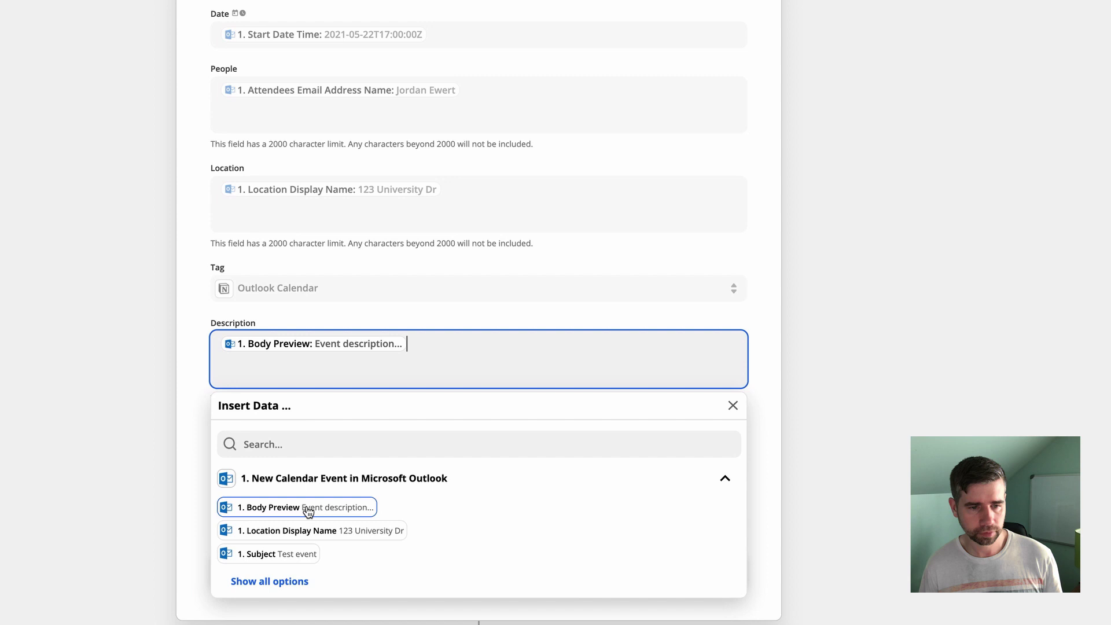
left_click(830, 339)
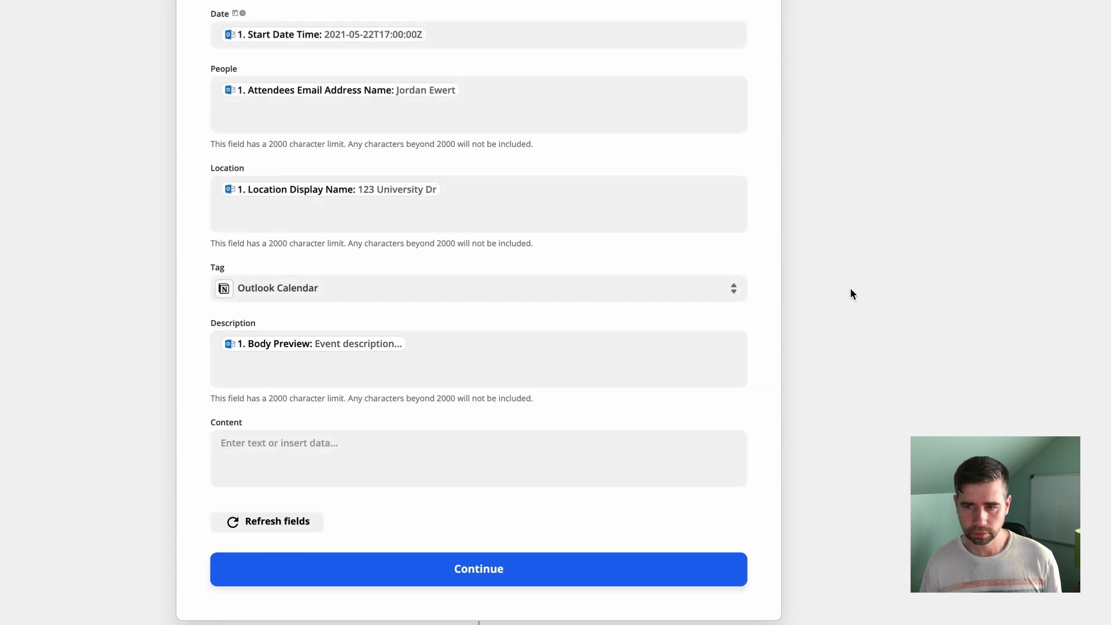
left_click(460, 568)
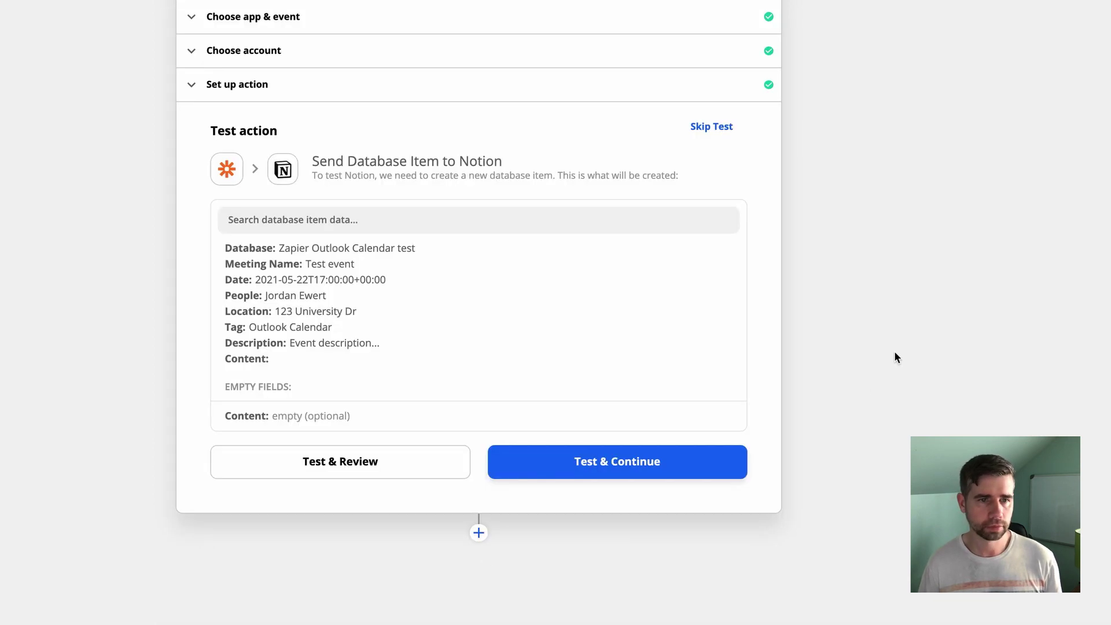
Send a test database item from the Zap to Notion
left_click(595, 461)
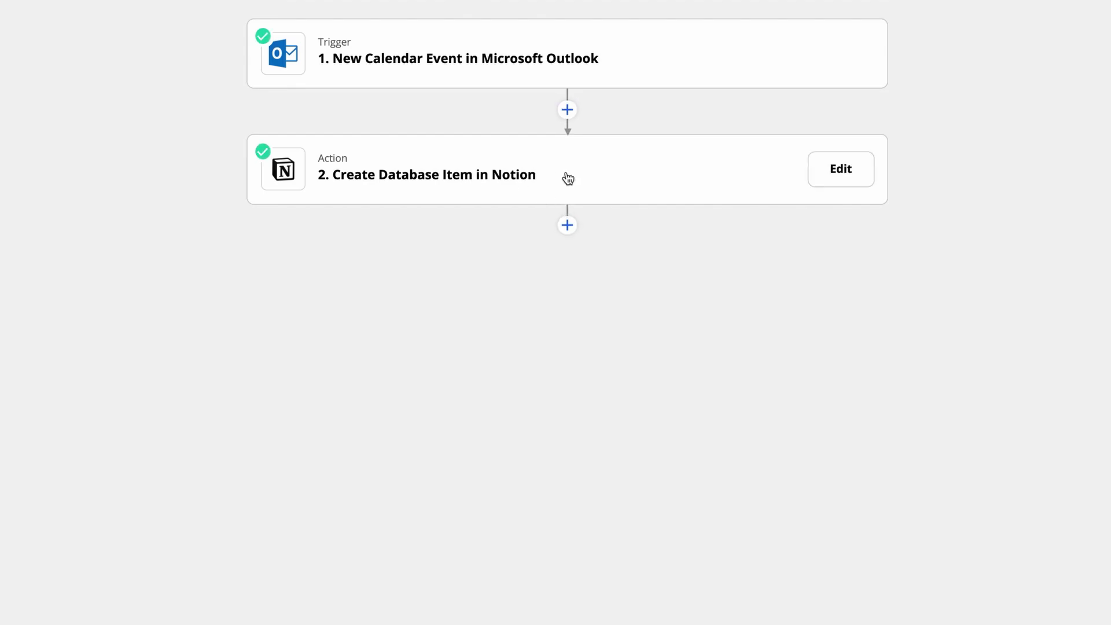
Edit the Notion step, check the Date field's Start Date Time mapping, and retest the action
left_click(831, 174)
left_click(422, 301)
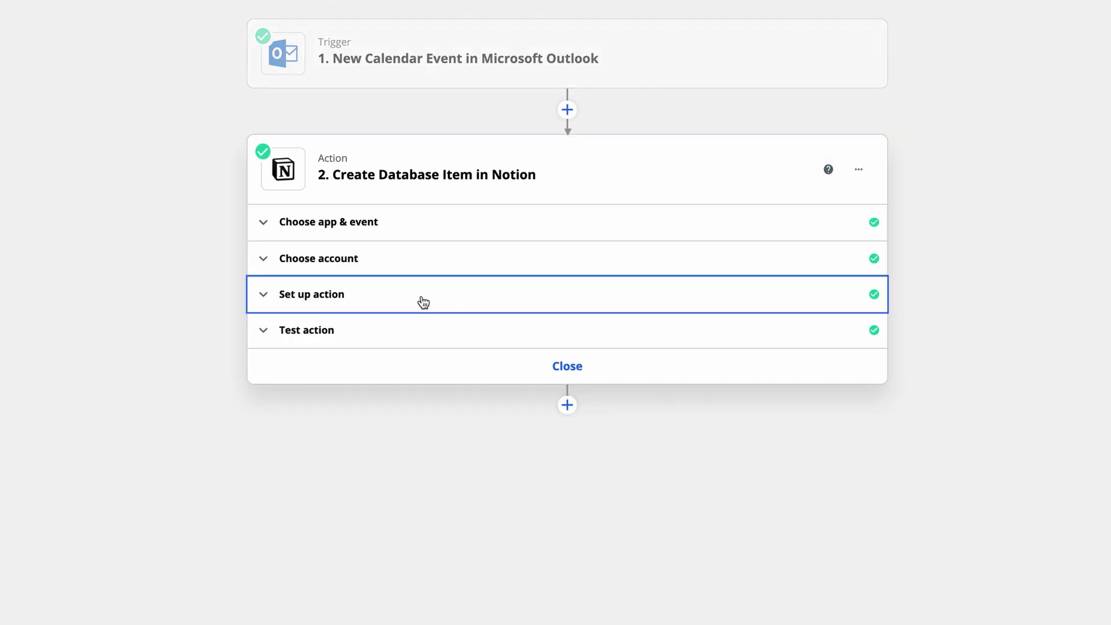
scroll(558, 401, "down", 2)
scroll(558, 347, "down", 2)
left_click(557, 259)
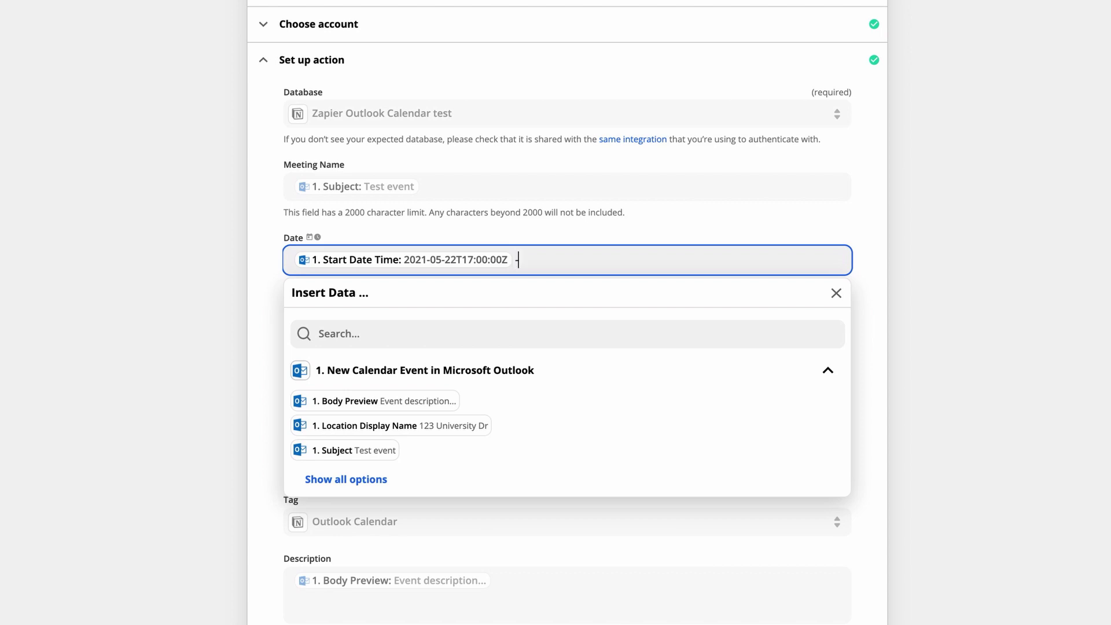
left_click(973, 208)
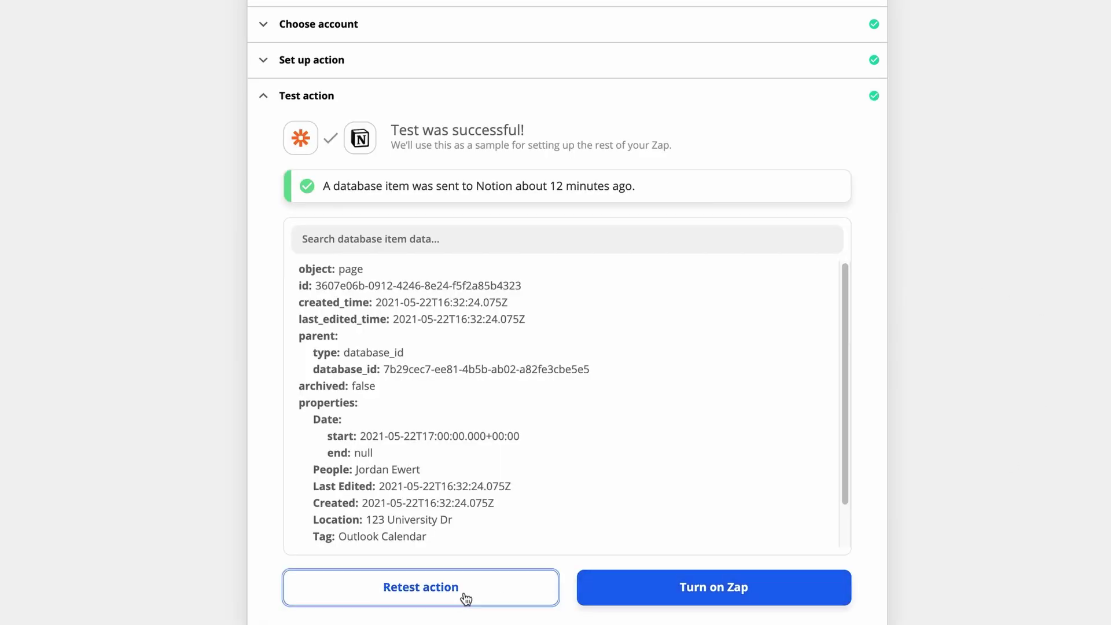
left_click(463, 596)
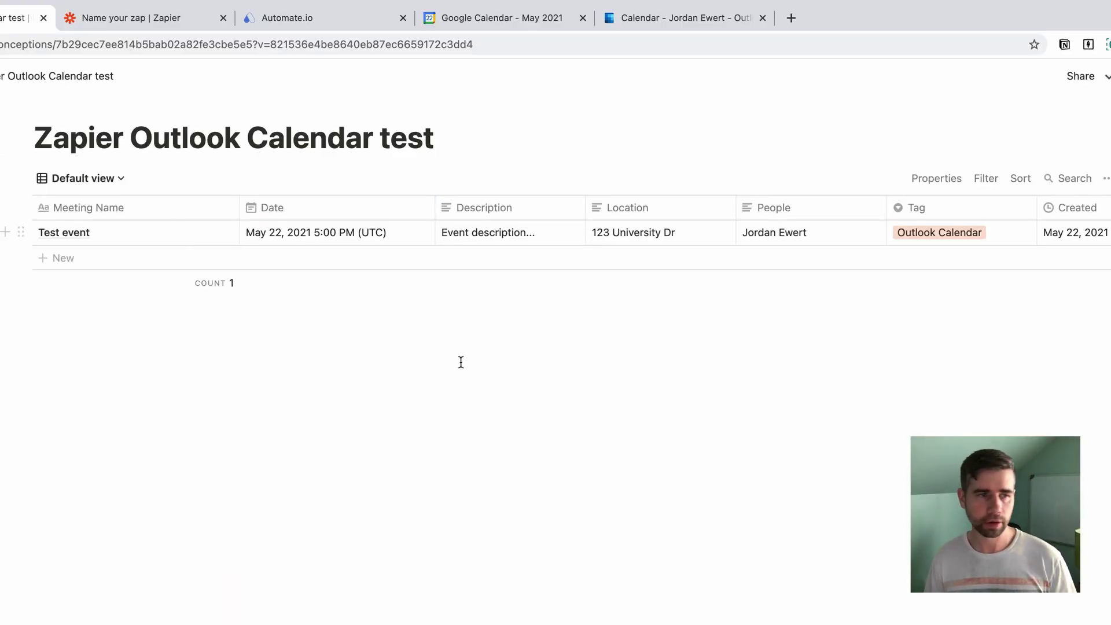
Open the Automate.io Google Calendar test page and view the workspace's connected integrations
left_click(3, 538)
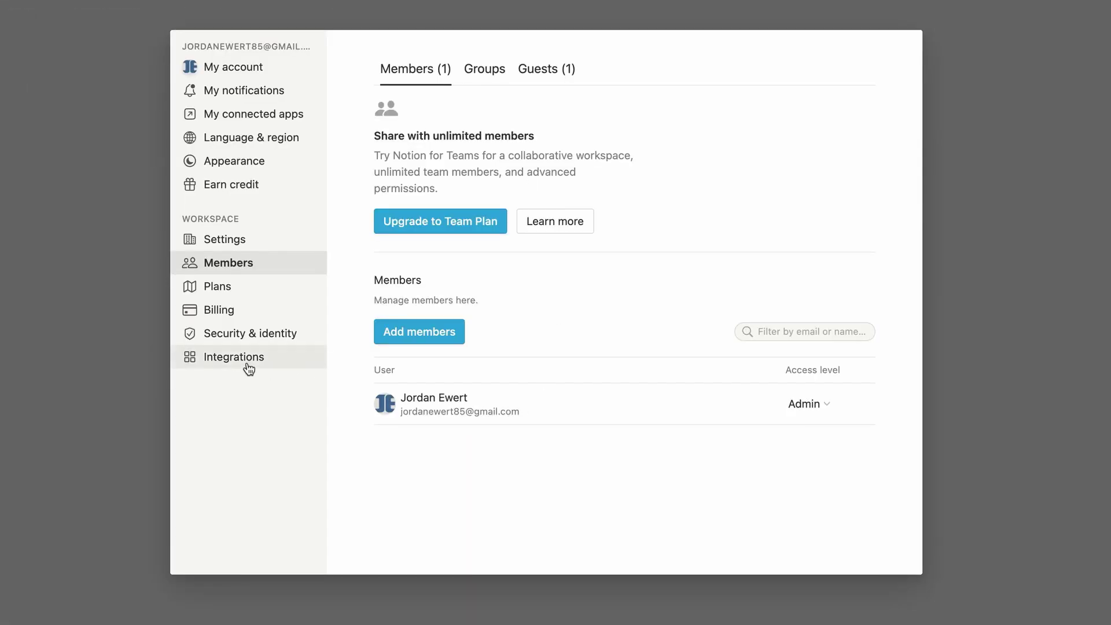
left_click(230, 362)
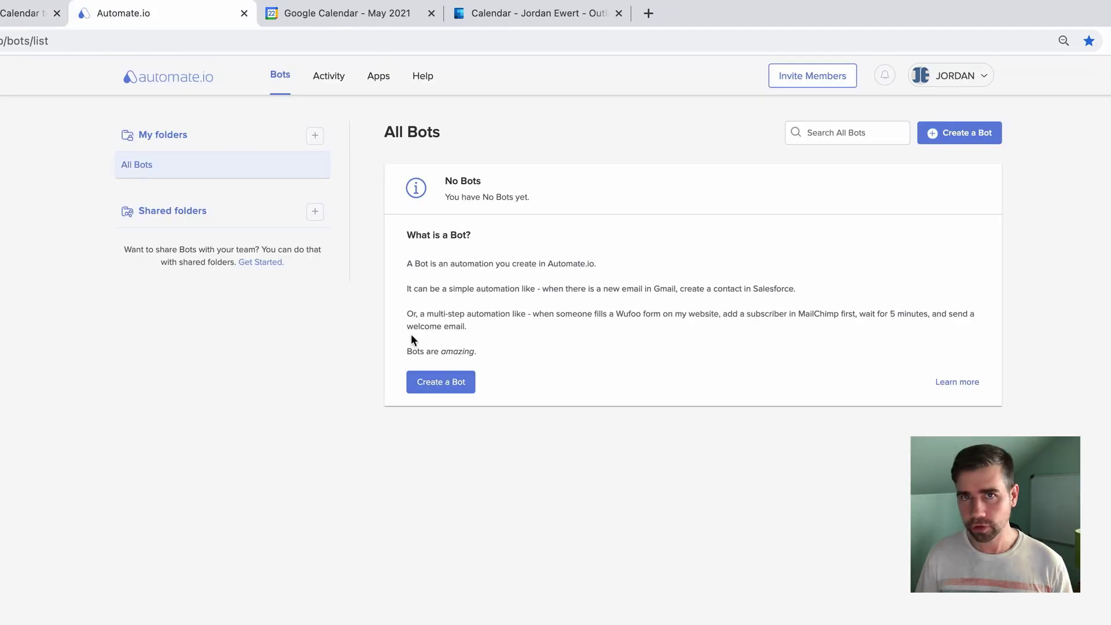
Start a bot triggered by Google Calendar Event Modified on the personal Gmail calendar
left_click(441, 383)
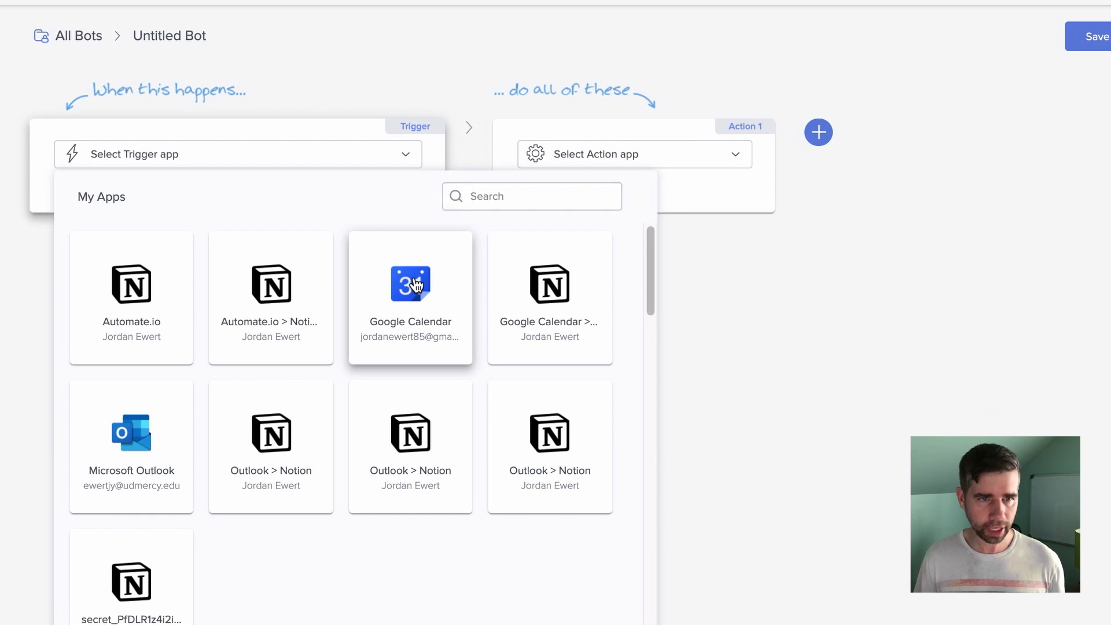
left_click(414, 285)
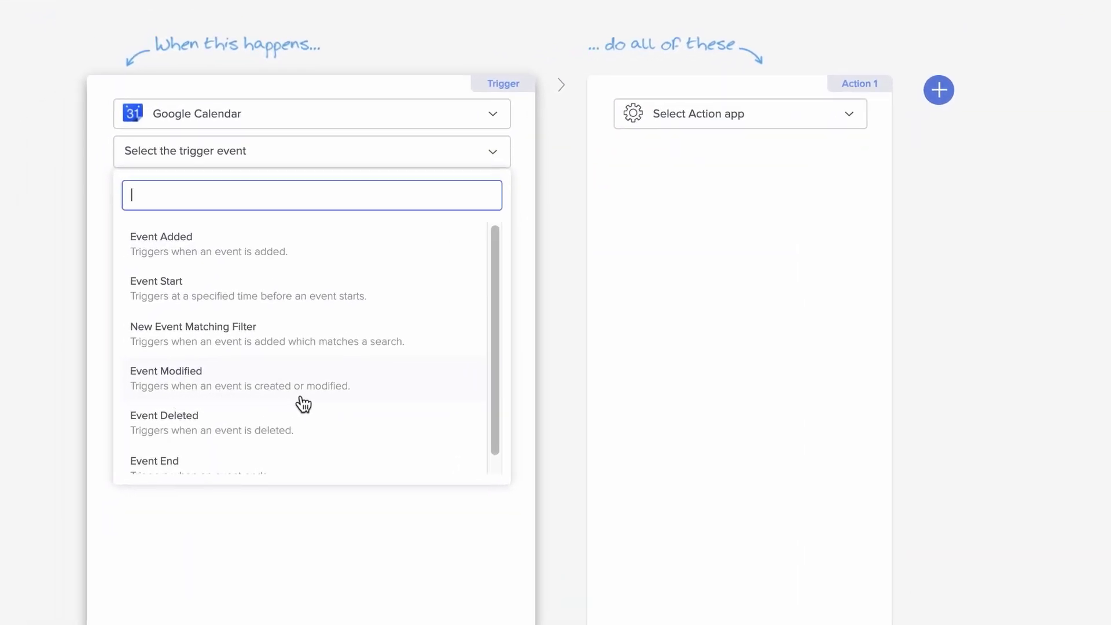
left_click(406, 376)
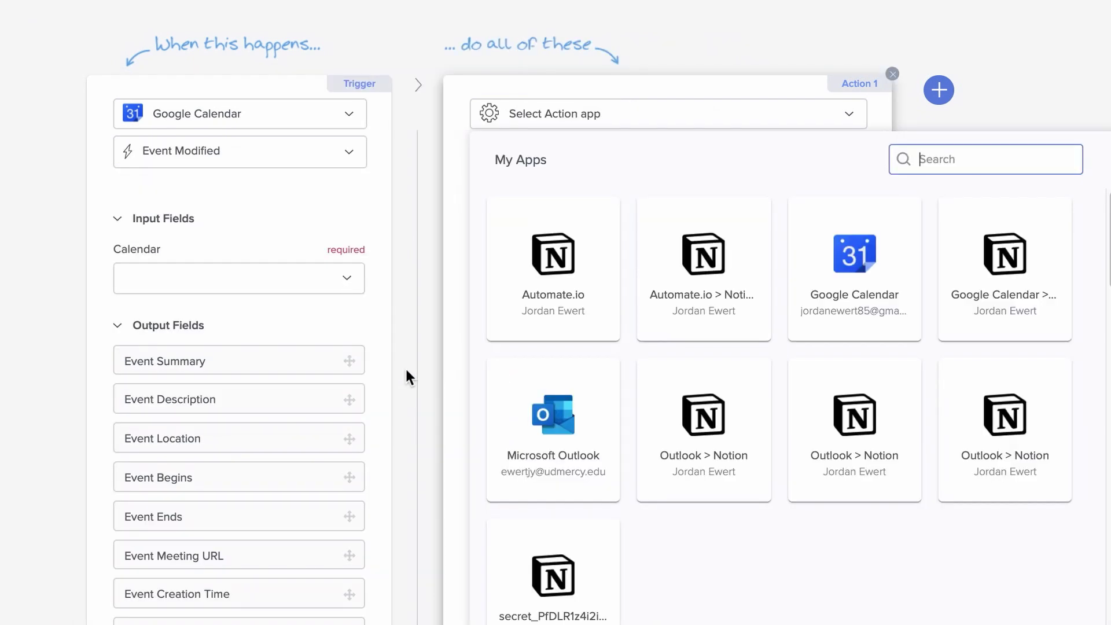
left_click(314, 286)
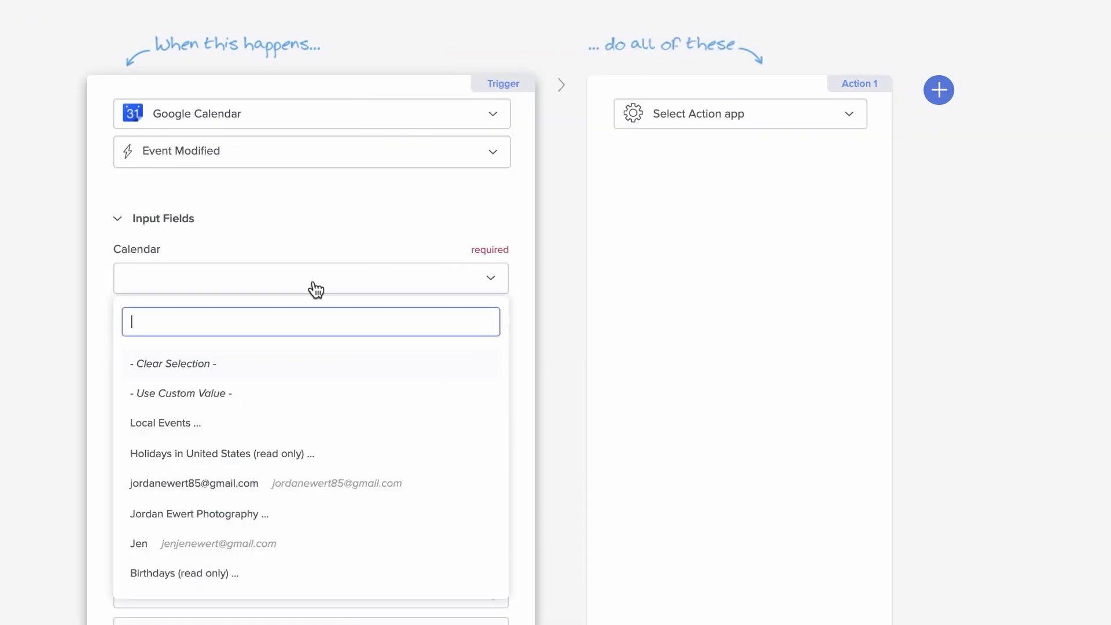
left_click(257, 483)
Add a new Notion app as the action, naming the connection 'Automate'
left_click(746, 115)
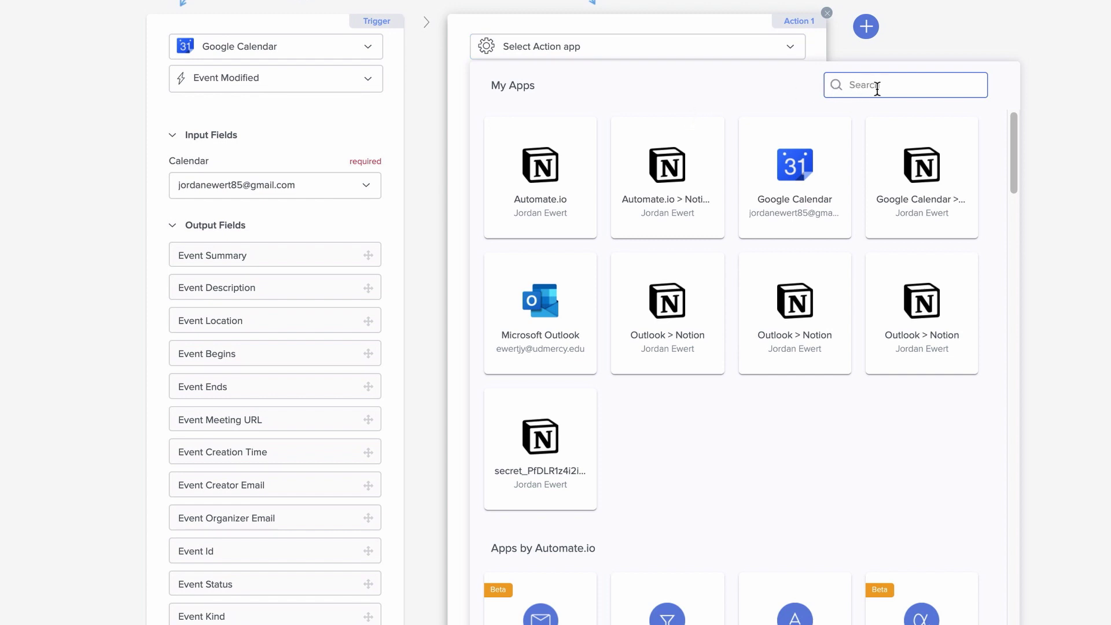
type("Notion")
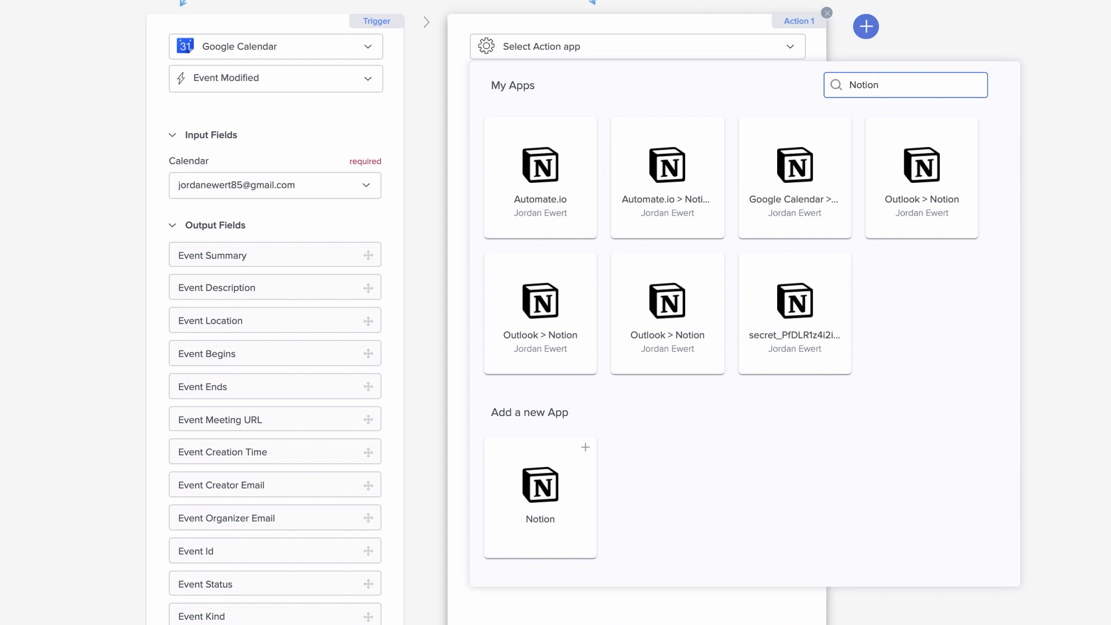
left_click(561, 486)
type("Automate.io (Google")
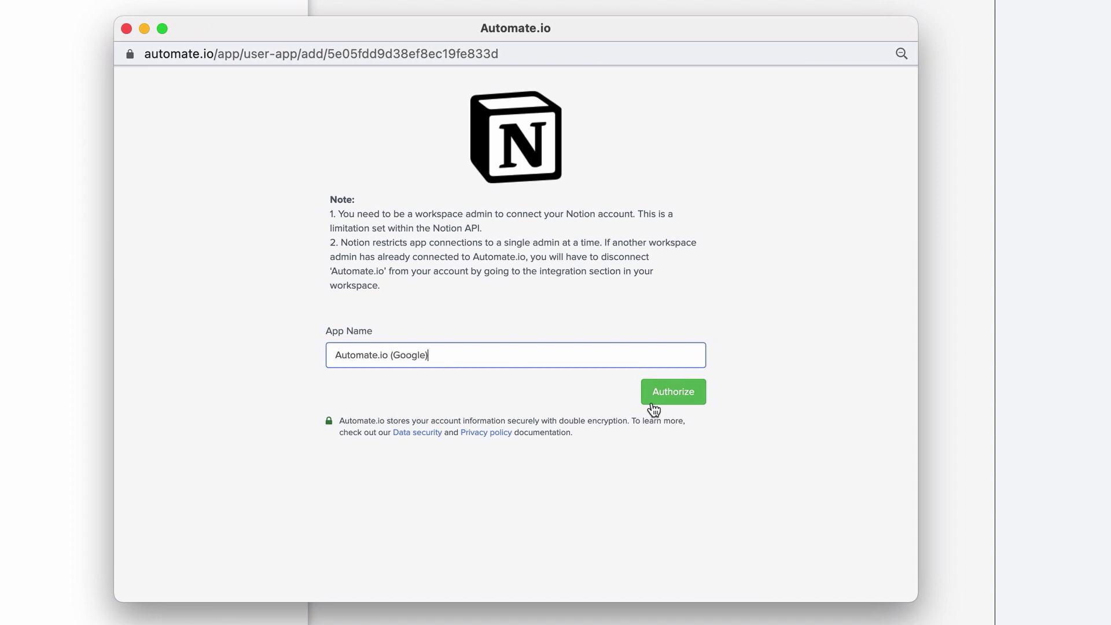
Authorize Automate.io on the Automate.io Google Calendar test page and save the connection
left_click(659, 401)
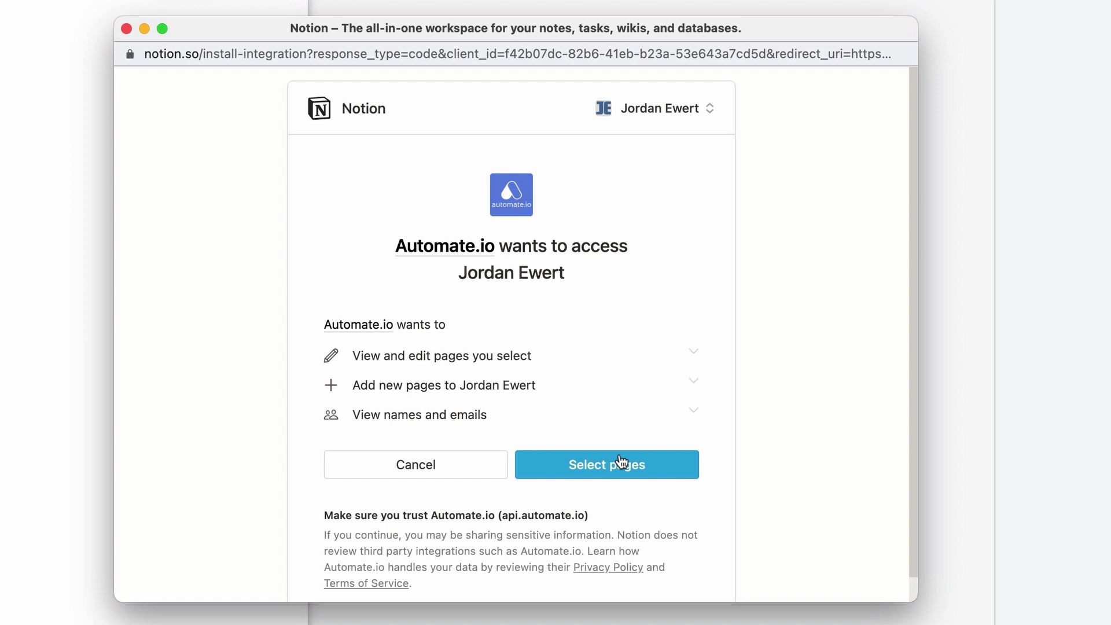
left_click(630, 474)
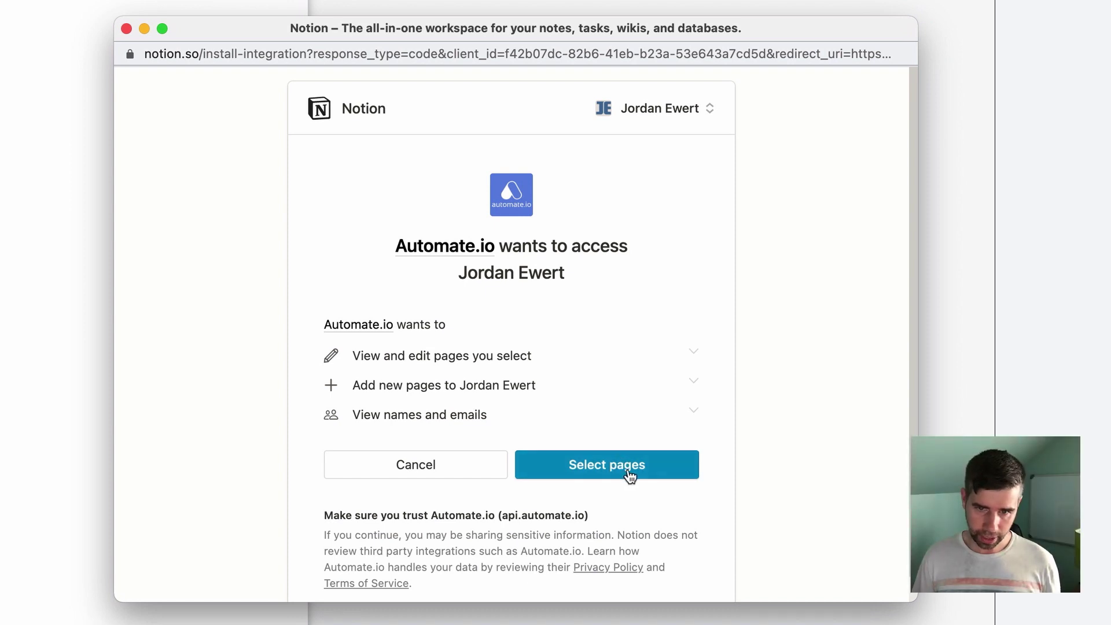
scroll(570, 391, "down", 3)
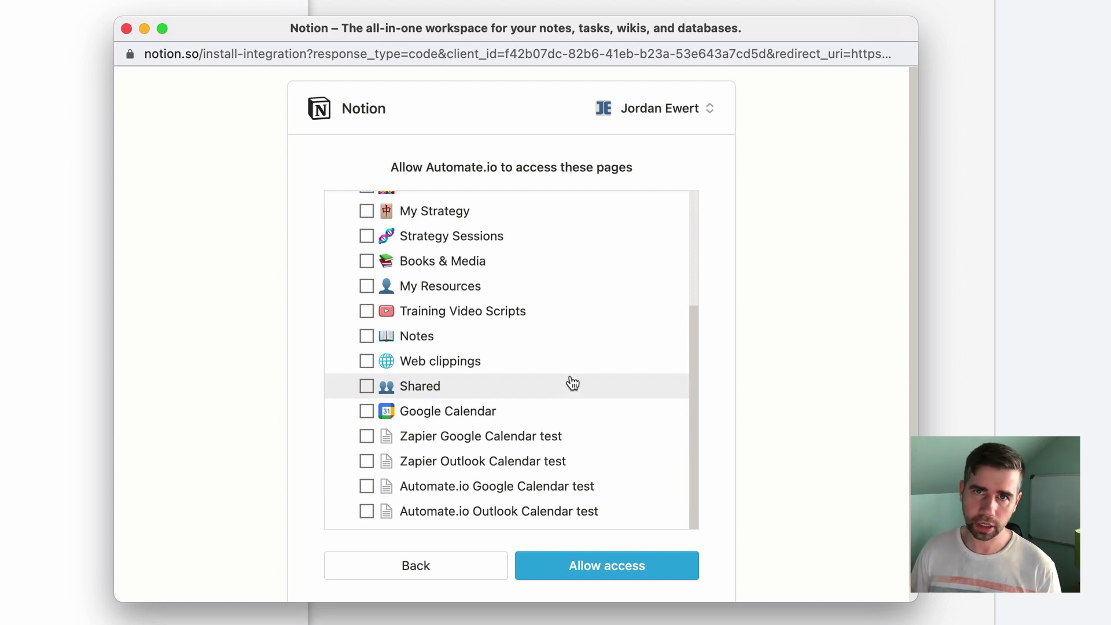
scroll(566, 425, "down", 1)
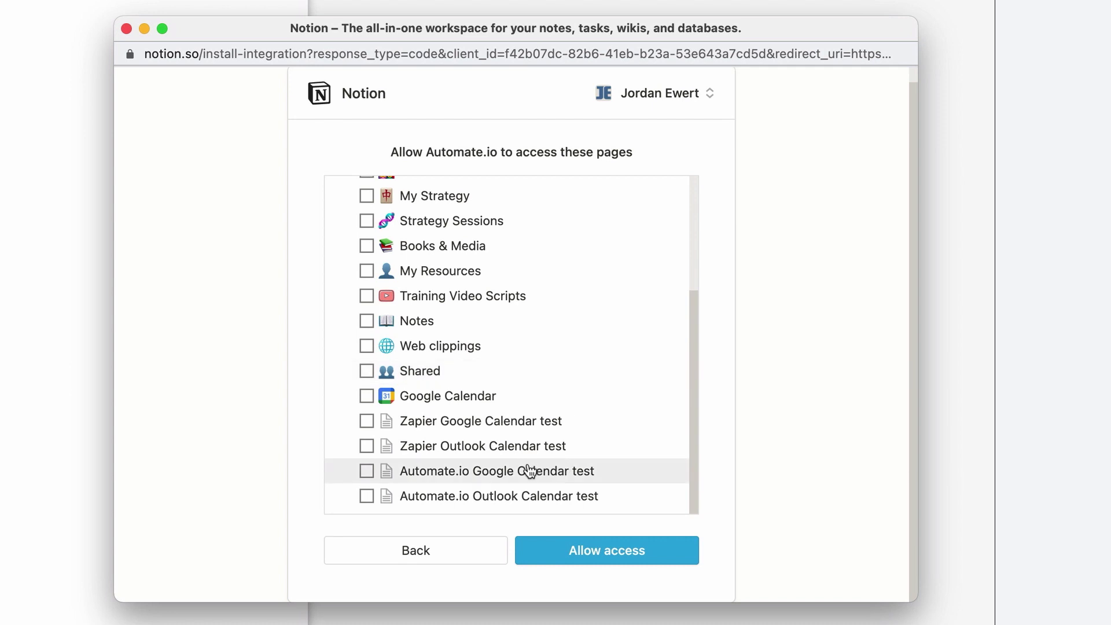
left_click(366, 473)
left_click(602, 555)
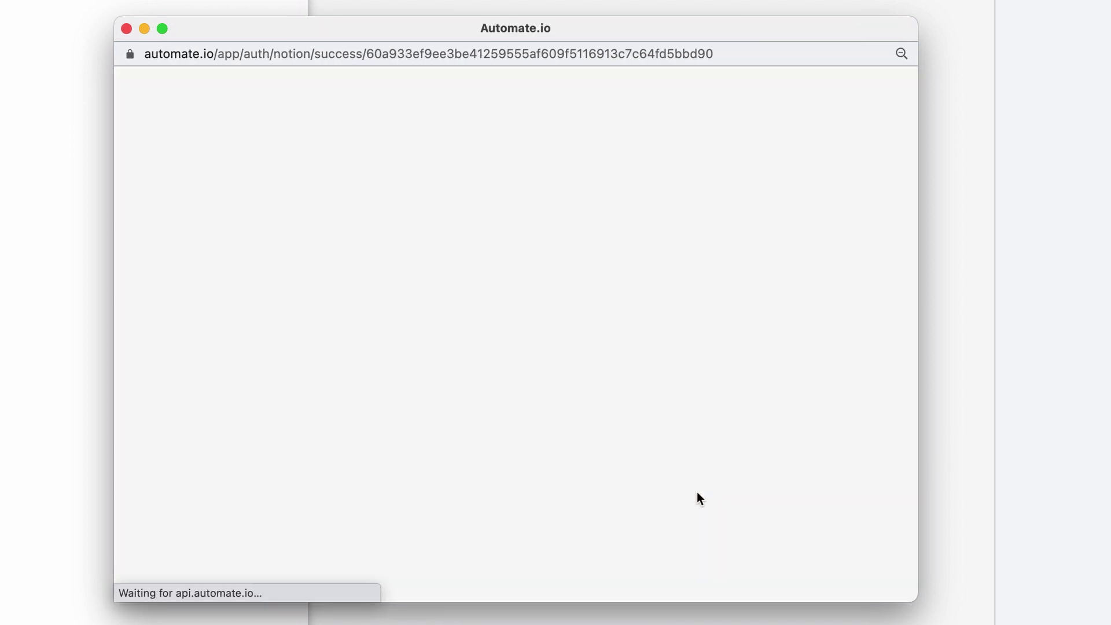
left_click(706, 381)
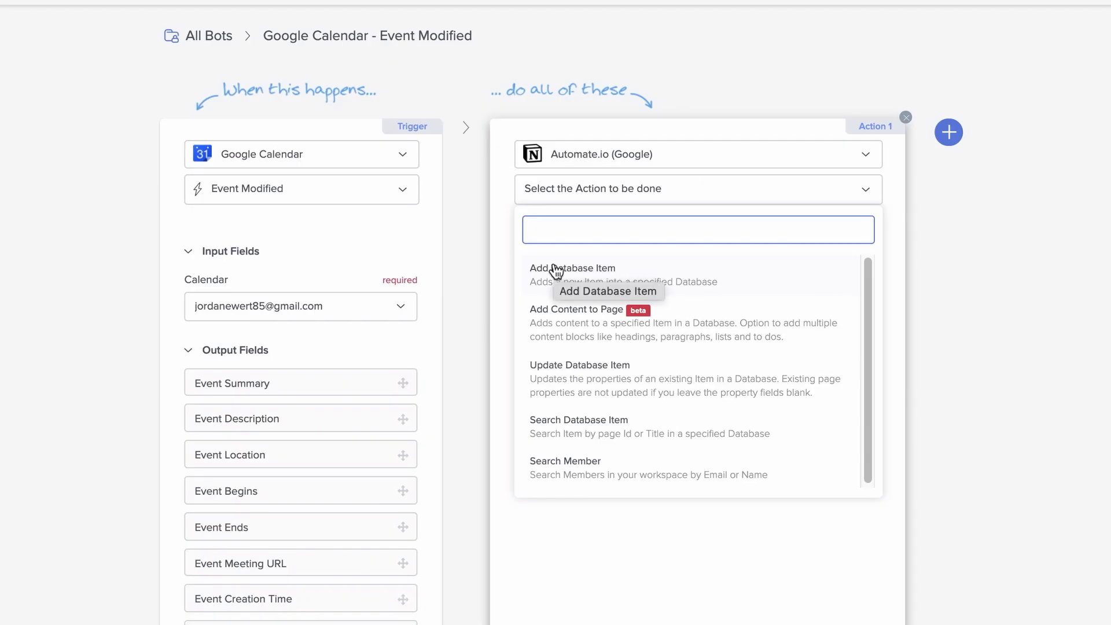
Set the action to Add Database Item in the Automate.io Google Calendar test database
left_click(595, 288)
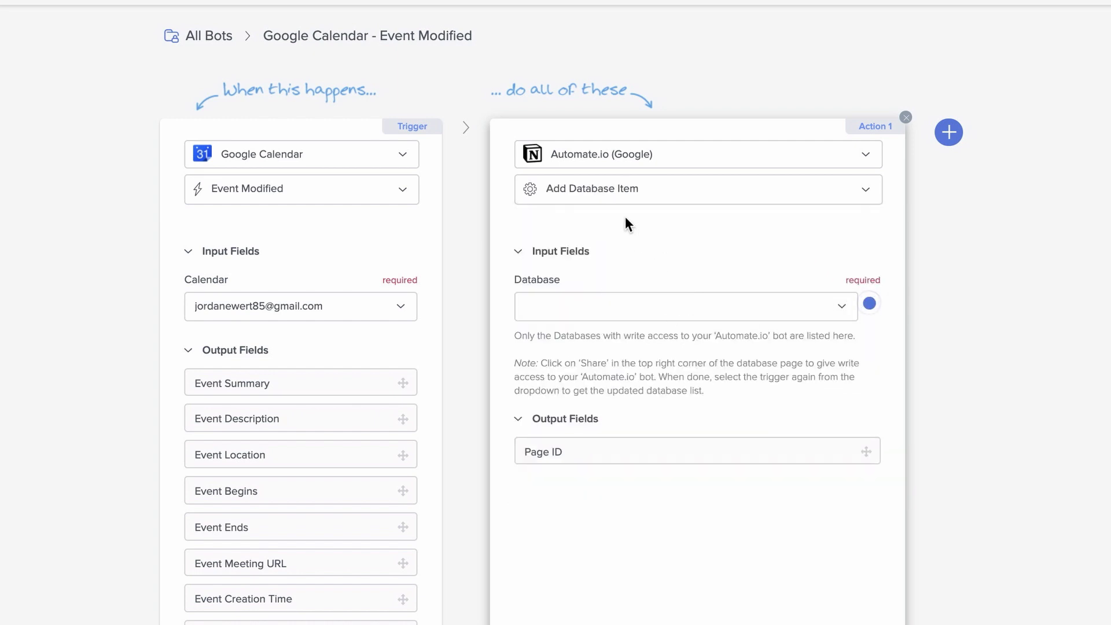
left_click(637, 304)
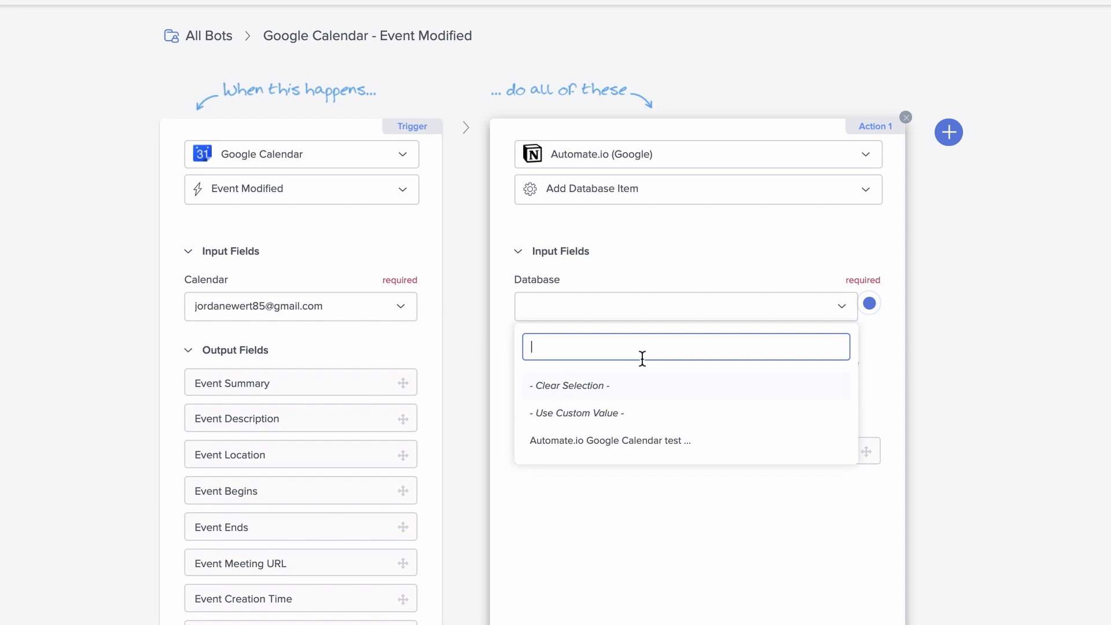
left_click(647, 448)
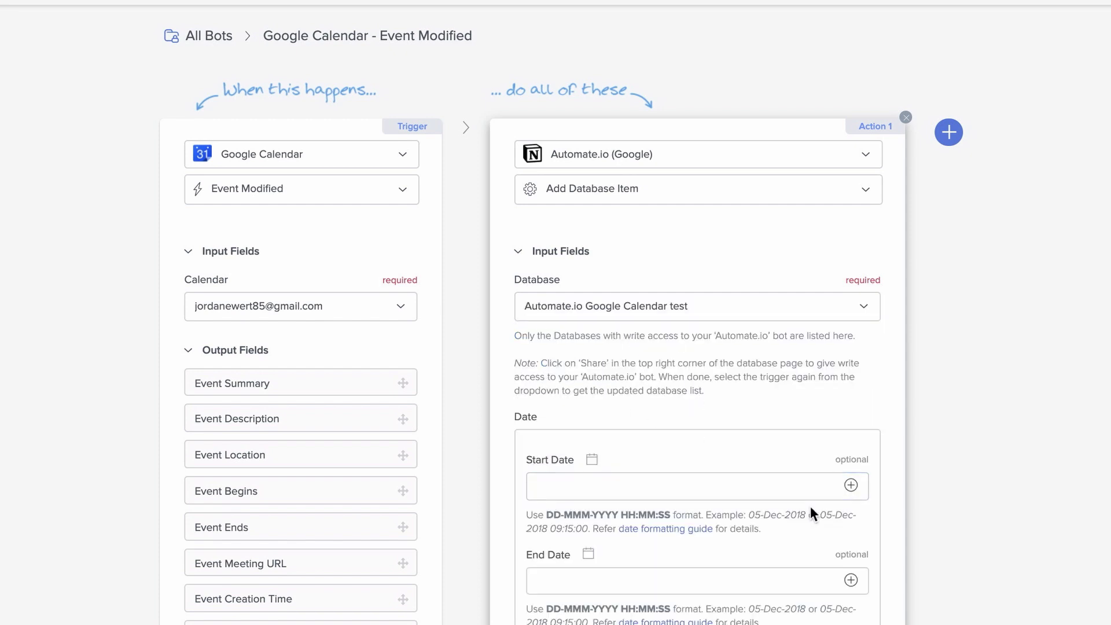
Map Event Begins into Start Date and Event Ends into End Date
left_click(848, 486)
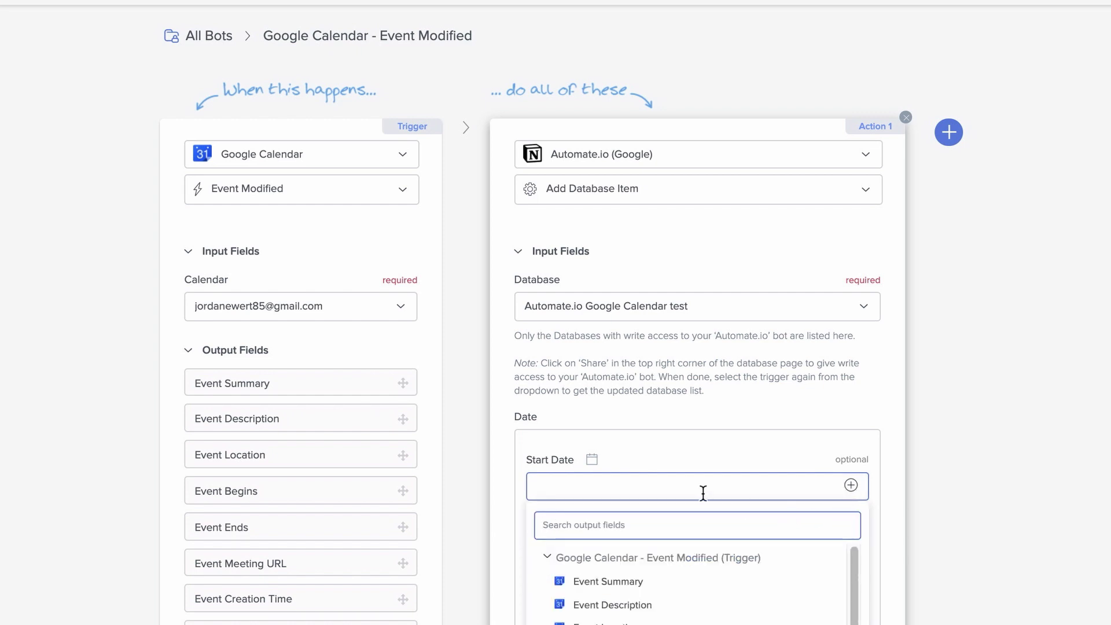
left_click(572, 480)
type("sdsds")
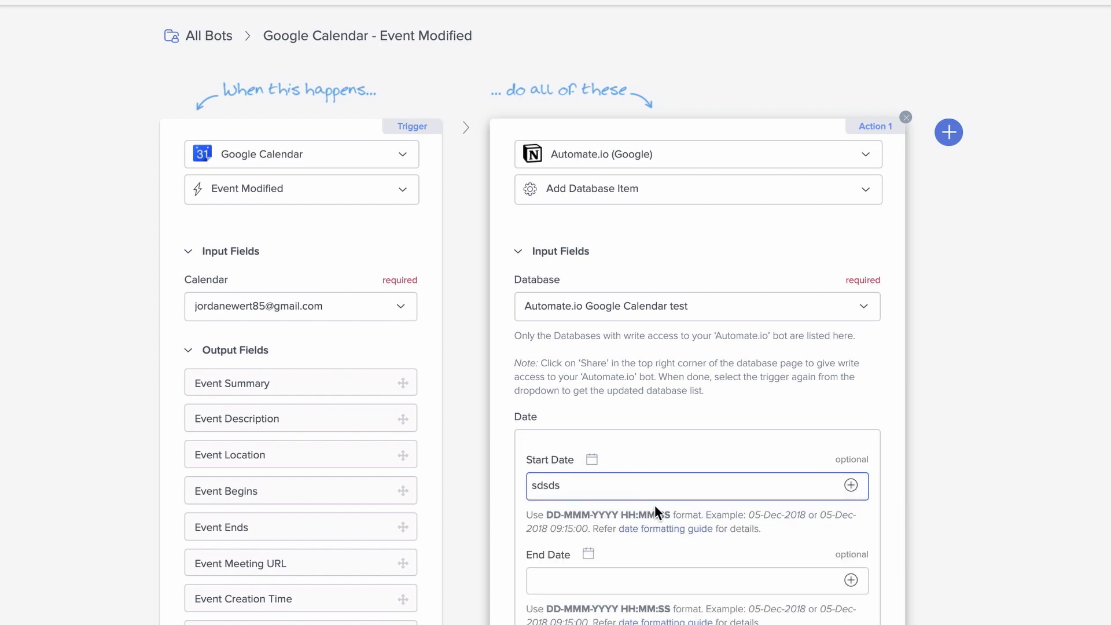
key("BackSpace")
key("BackSpace")
key("BackSpace")
key("BackSpace")
key("BackSpace")
left_click(850, 486)
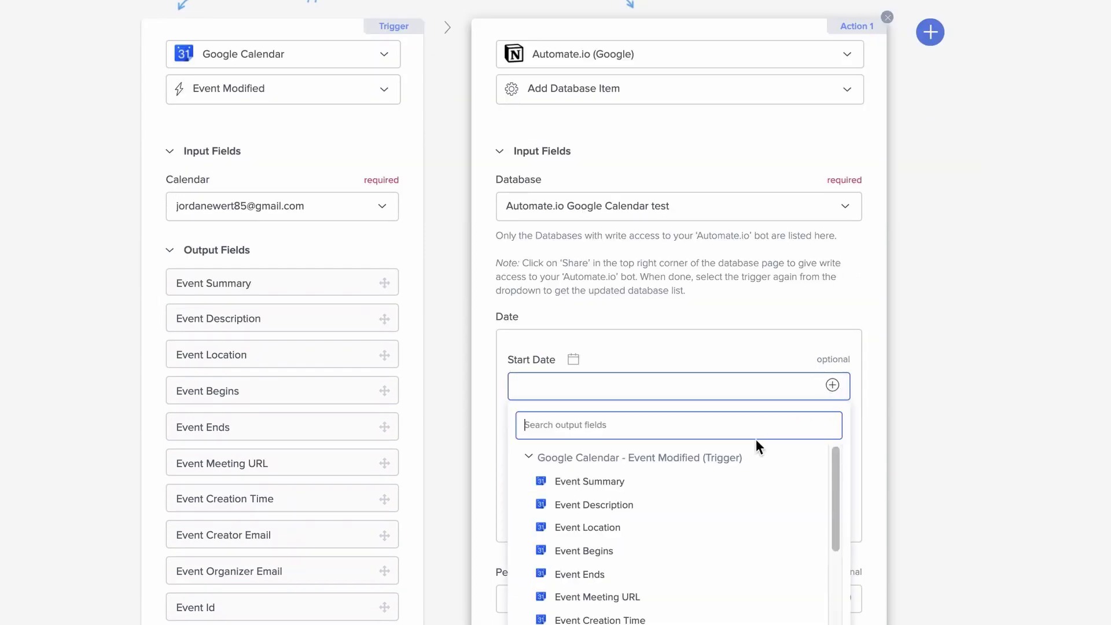
scroll(755, 439, "down", 5)
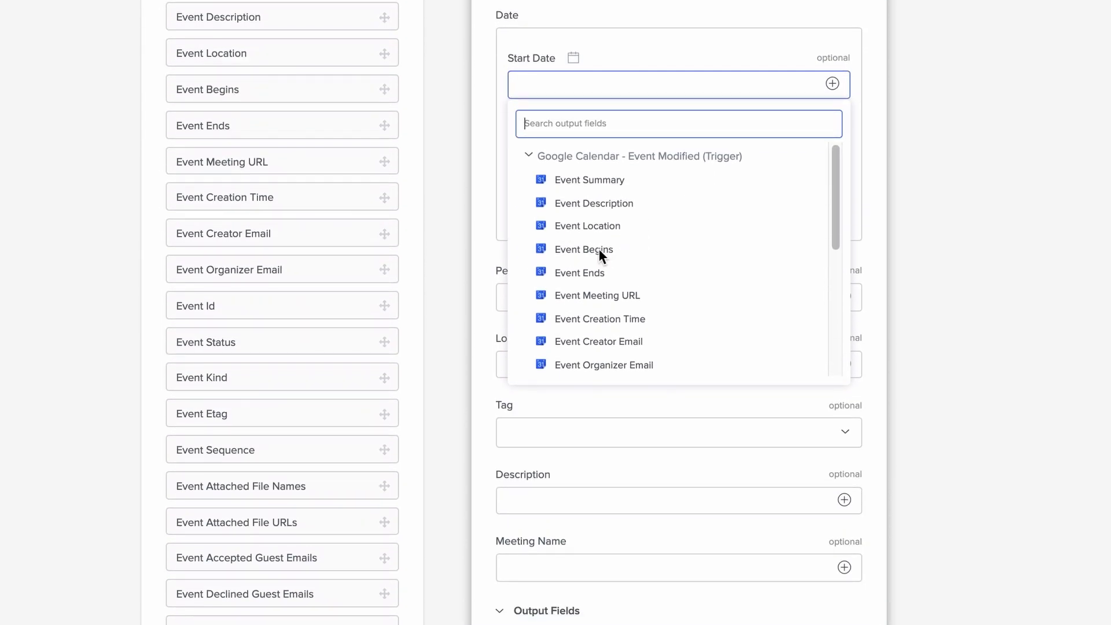
left_click(599, 250)
left_click(833, 181)
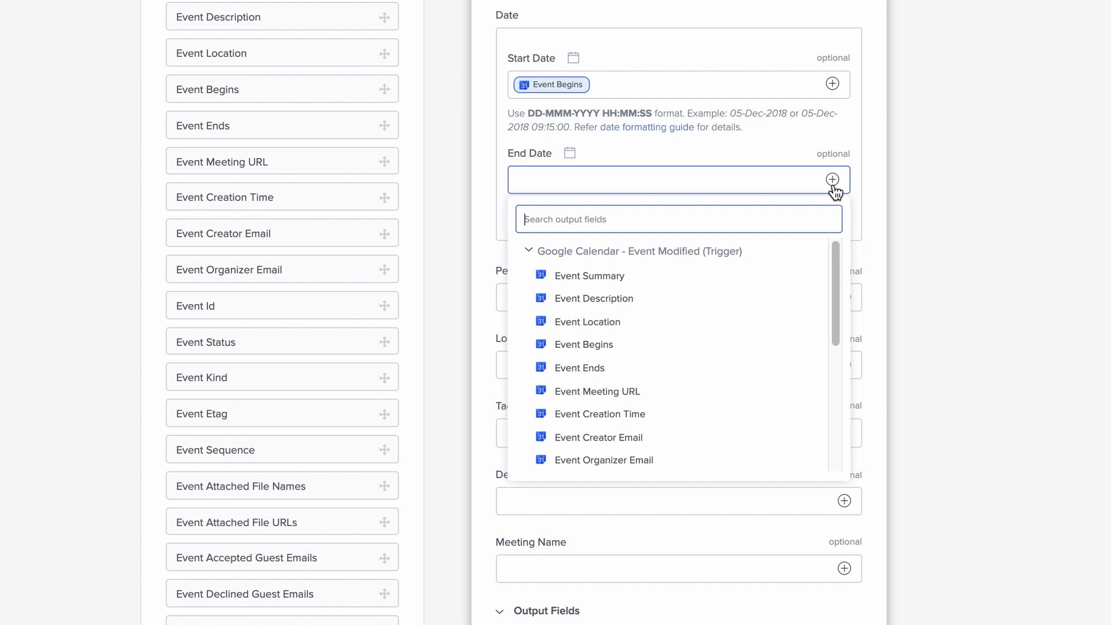
left_click(601, 369)
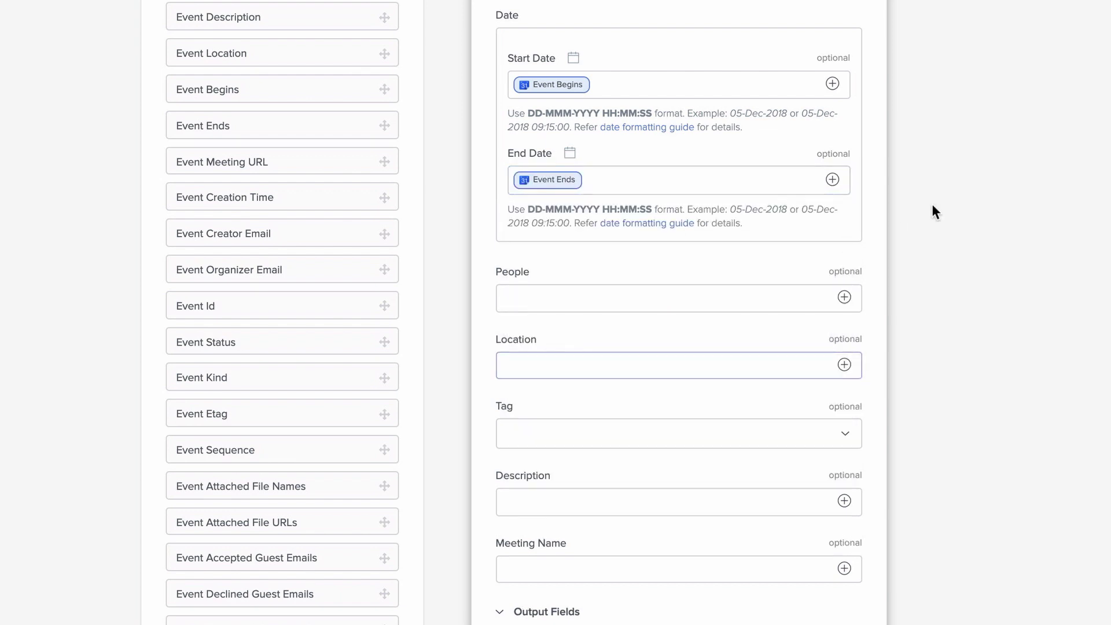
Map Event Not Responded Guest Emails into People, Event Location into Location, and tag Google Calendar
left_click(844, 297)
scroll(600, 303, "down", 3)
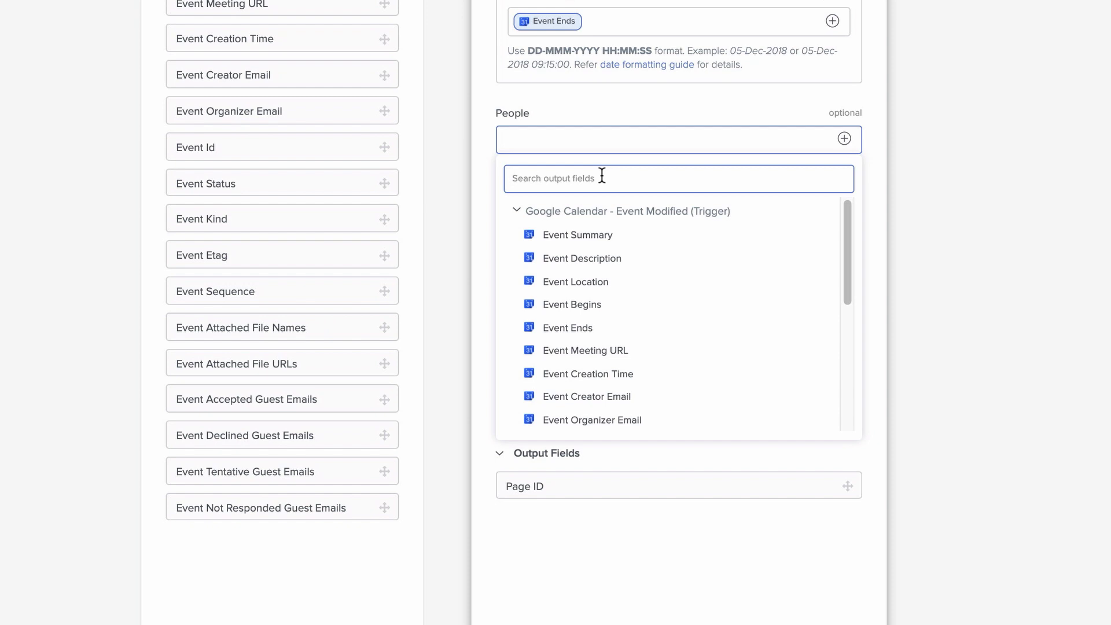
type("event not")
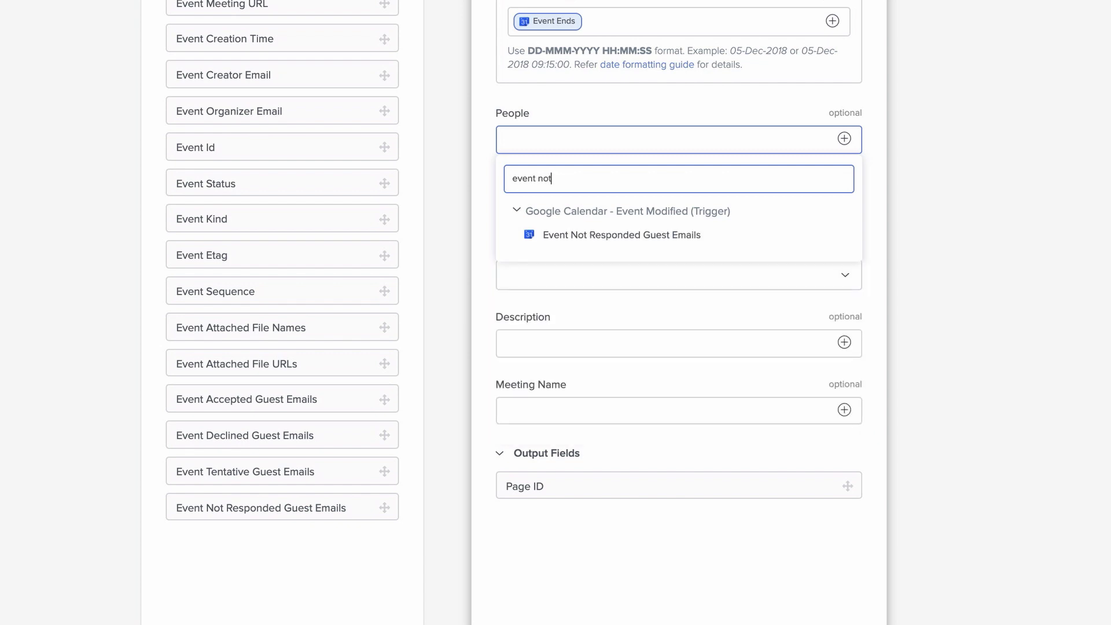
left_click(639, 237)
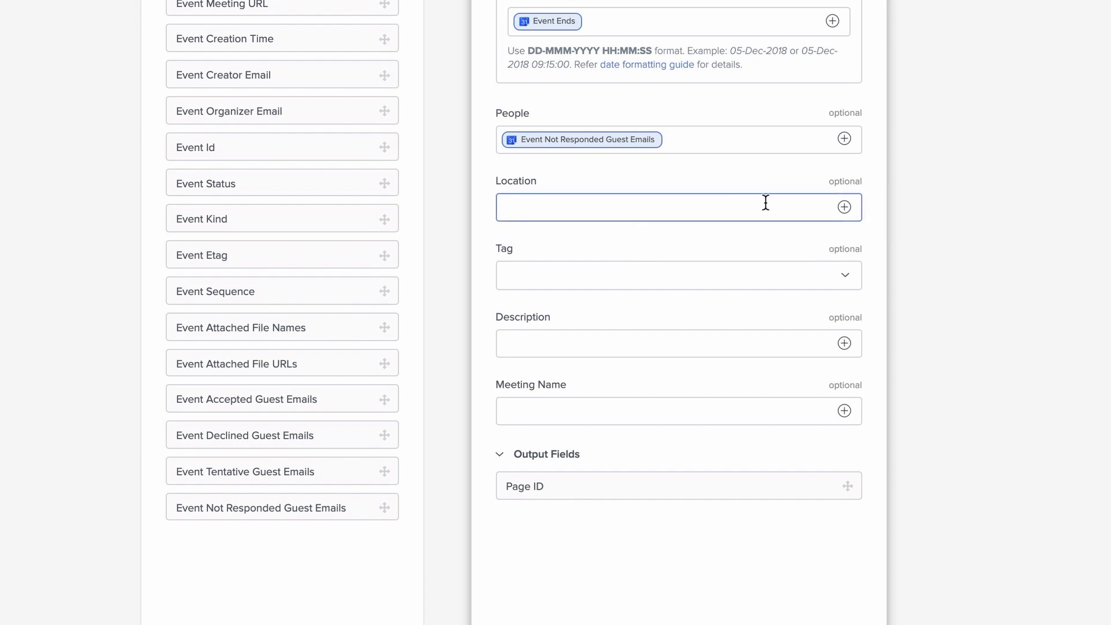
left_click(842, 208)
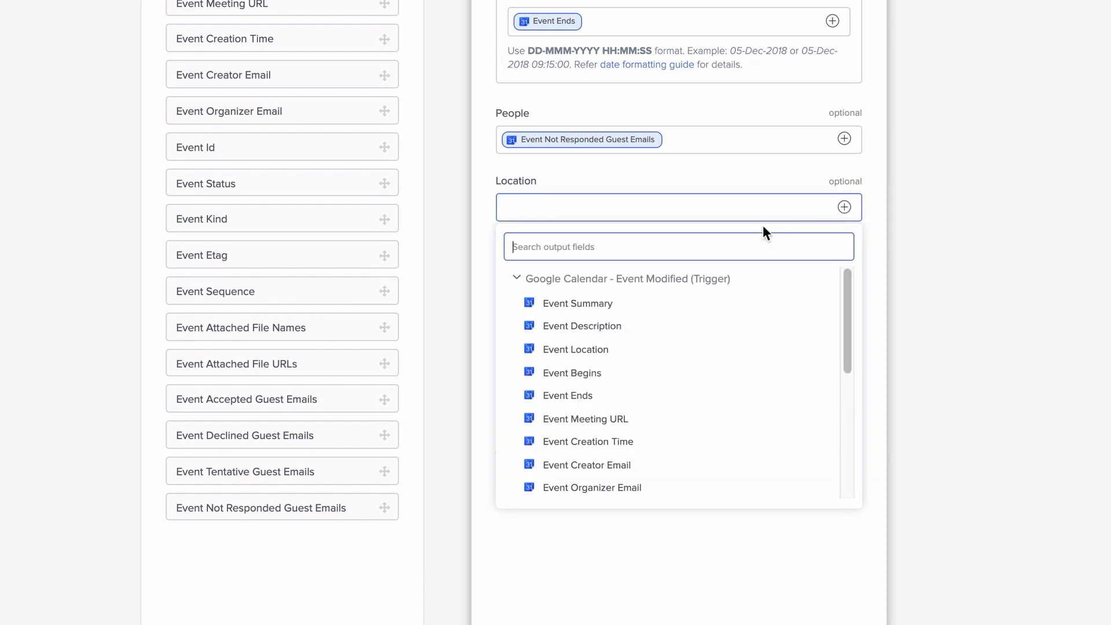
left_click(605, 350)
left_click(855, 283)
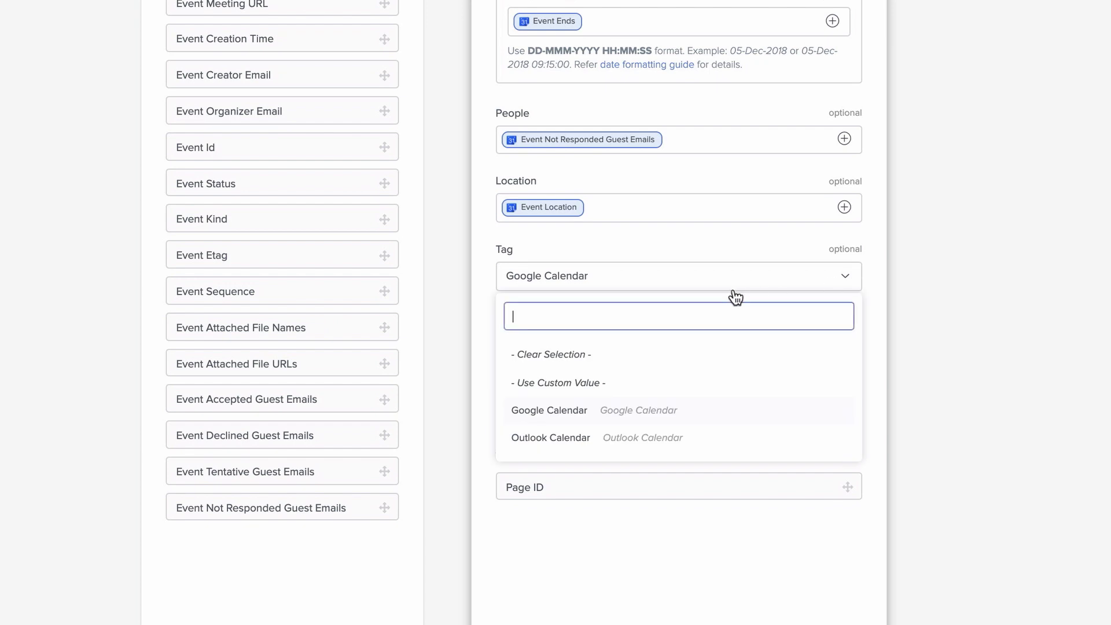
left_click(605, 415)
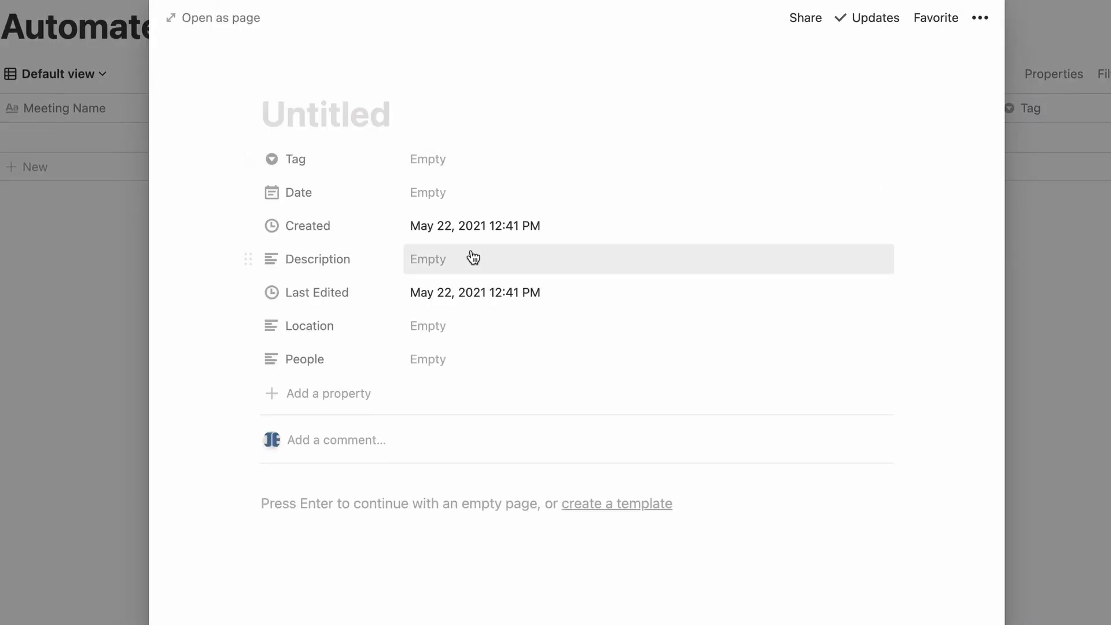
Check the blank Notion item's Tag options and close the item
left_click(435, 167)
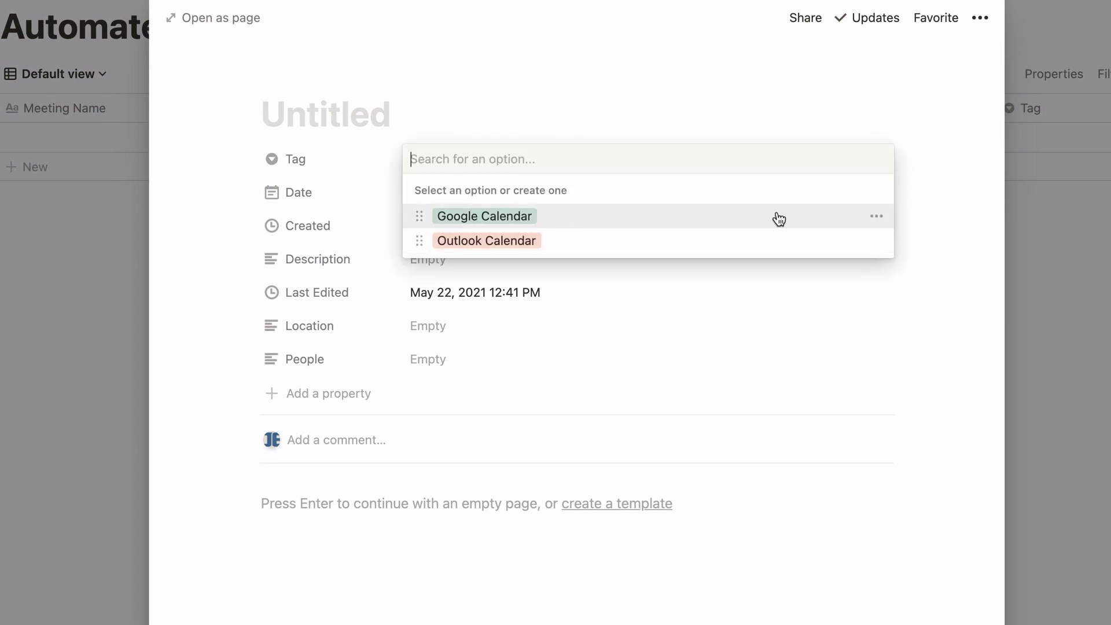
key("Escape")
key("Escape")
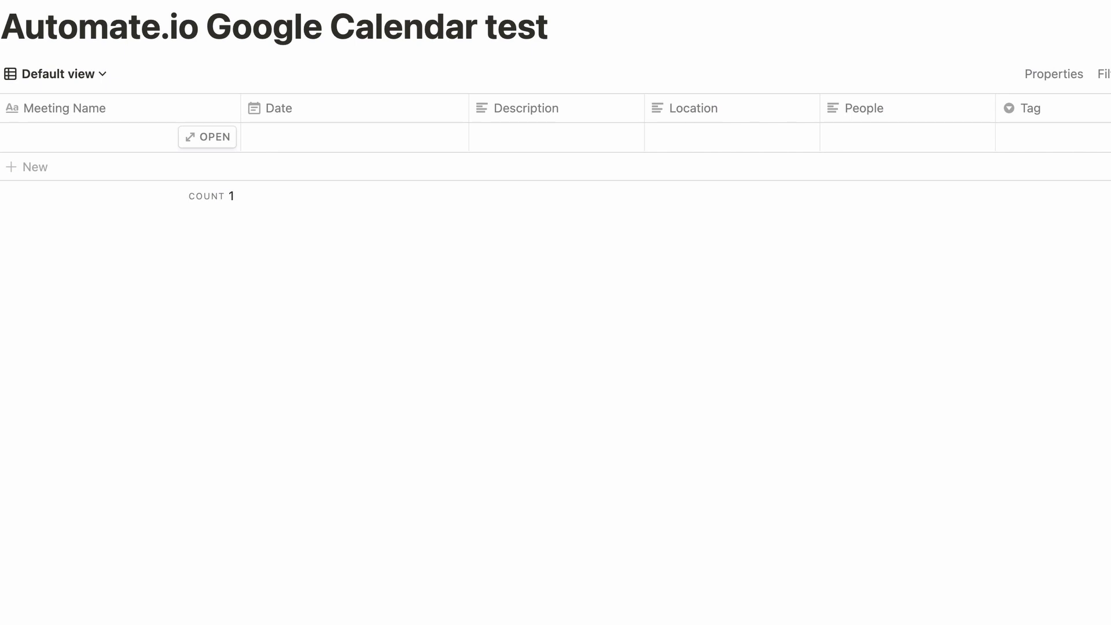
Delete the blank row, keep the Google Calendar tag, and map Event Description into Description
key("BackSpace")
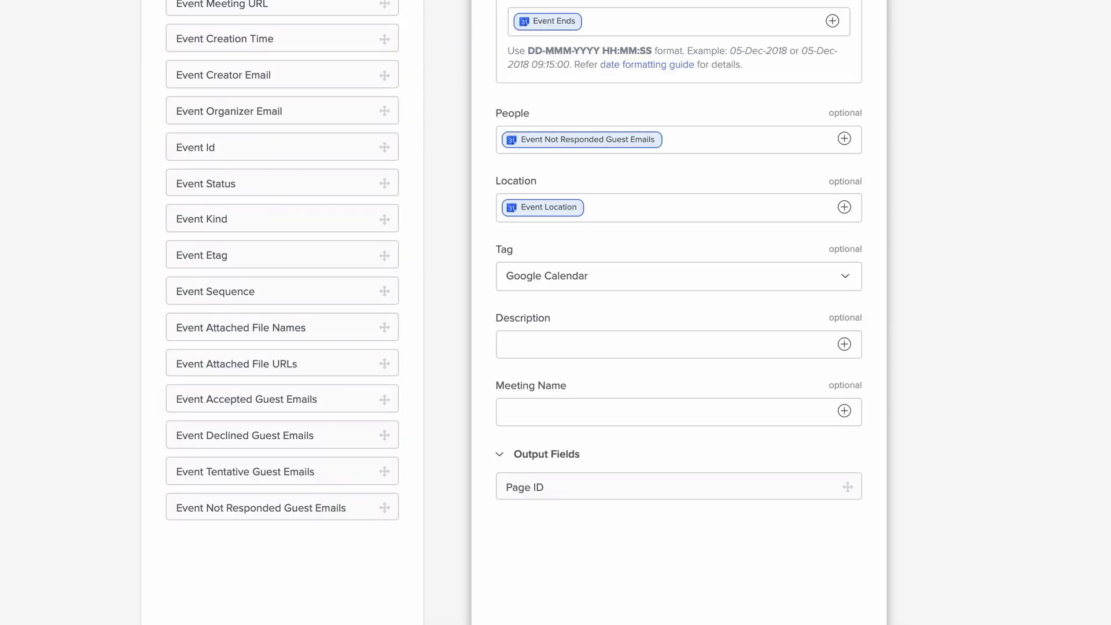
left_click(594, 285)
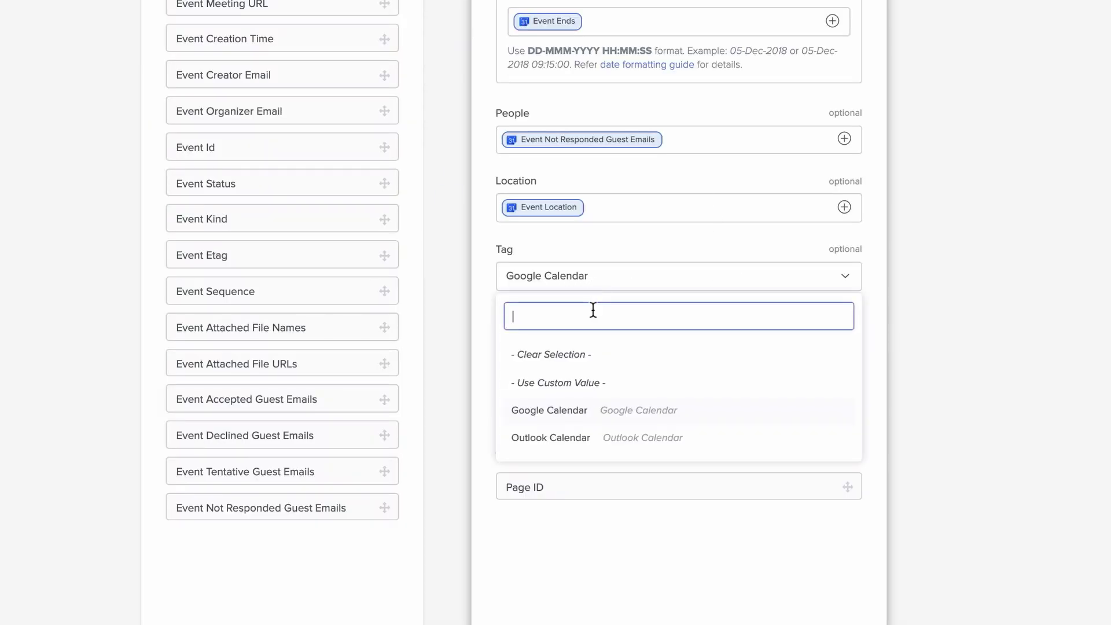
left_click(567, 414)
scroll(614, 308, "down", 3)
left_click(636, 266)
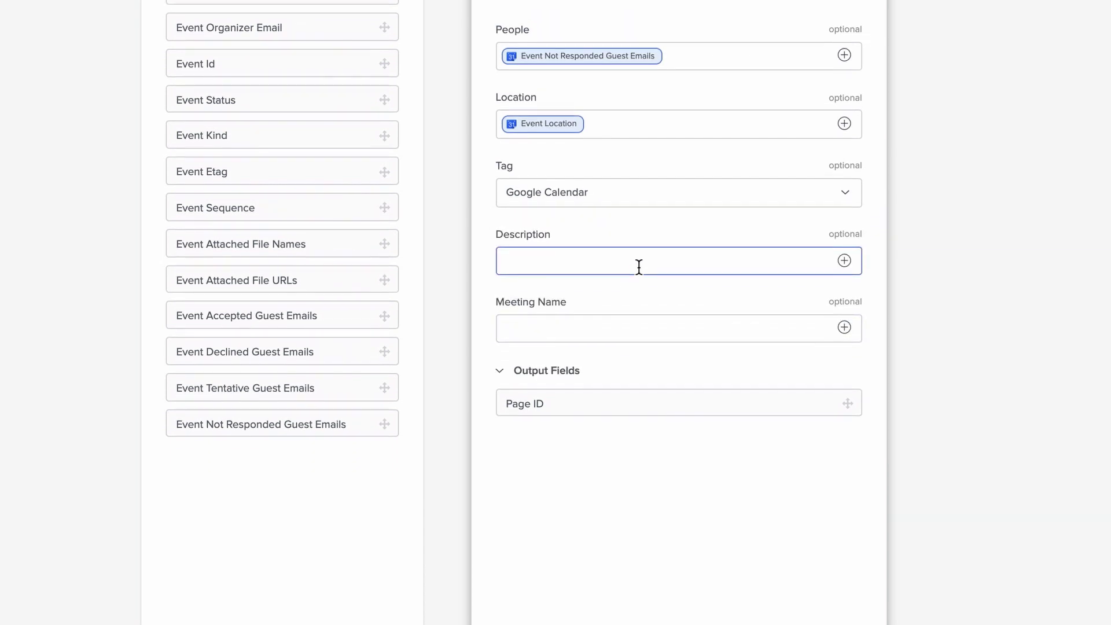
left_click(851, 191)
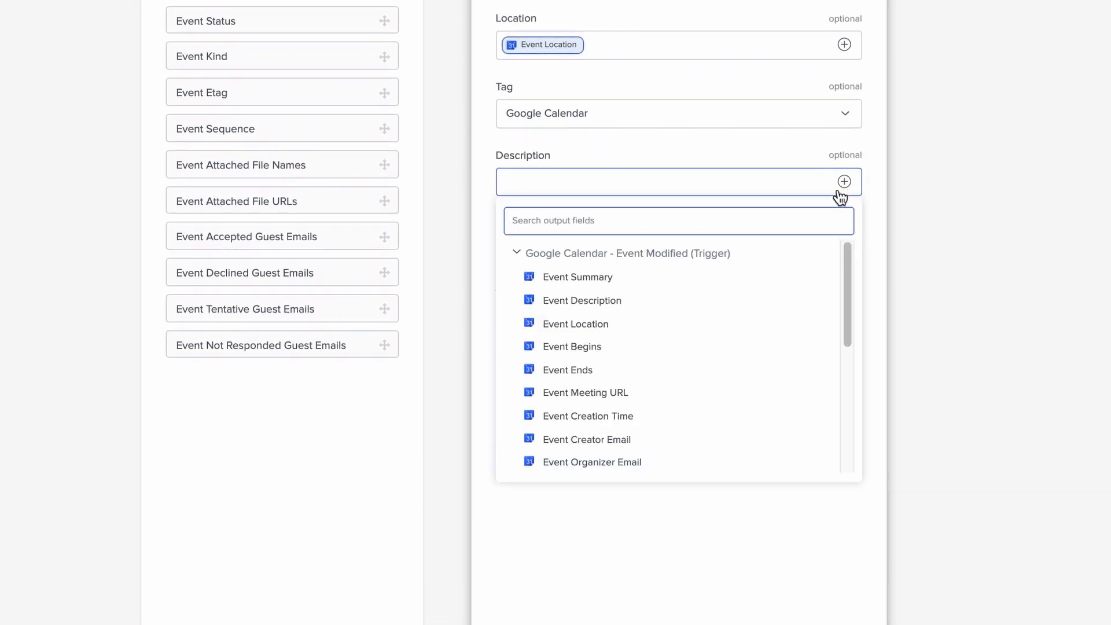
left_click(600, 301)
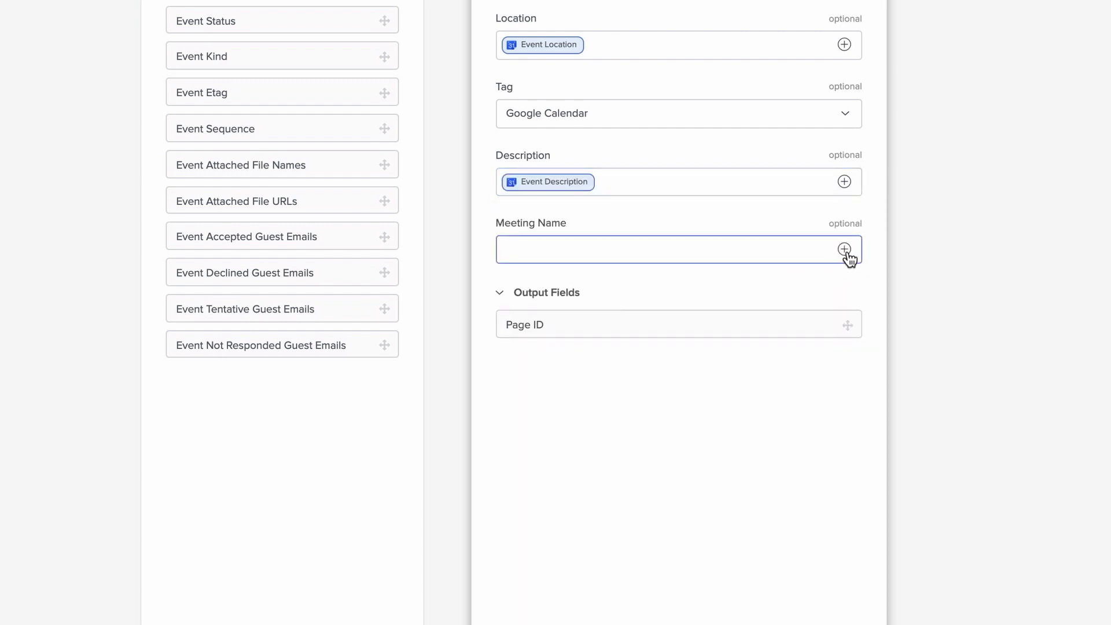
Map Event Summary into Meeting Name, then save the bot and switch it on
left_click(844, 250)
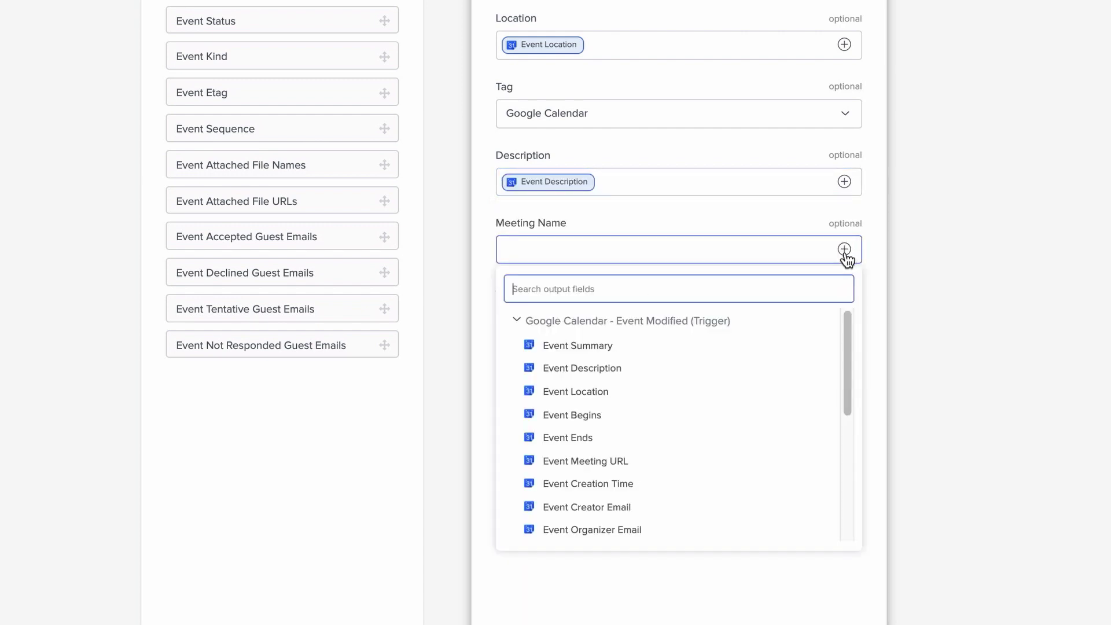
left_click(602, 350)
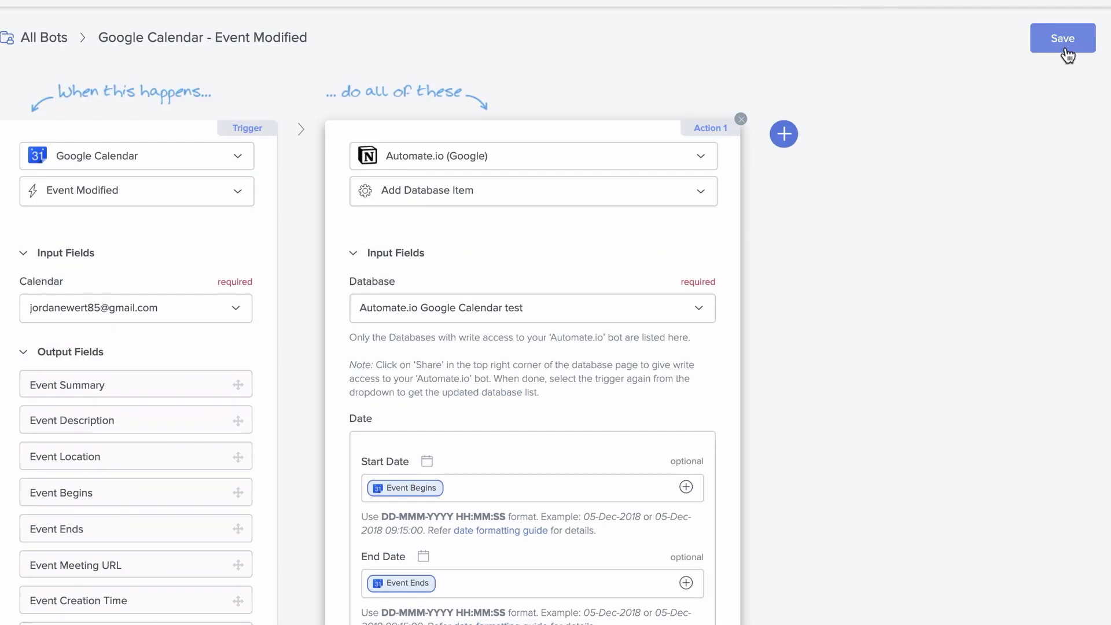
left_click(1066, 43)
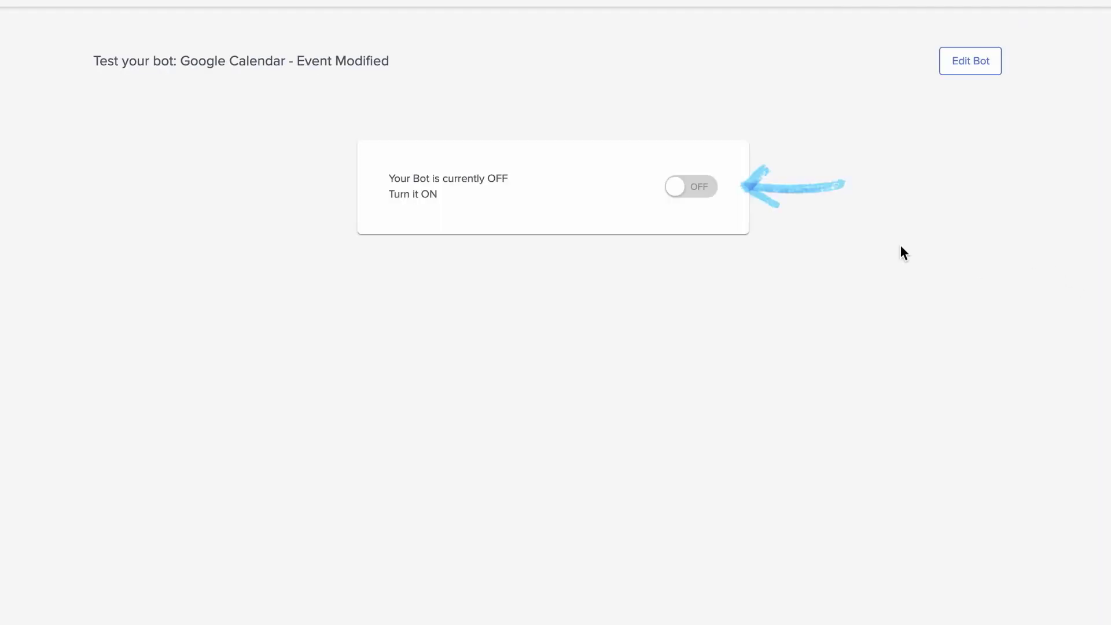
left_click(708, 186)
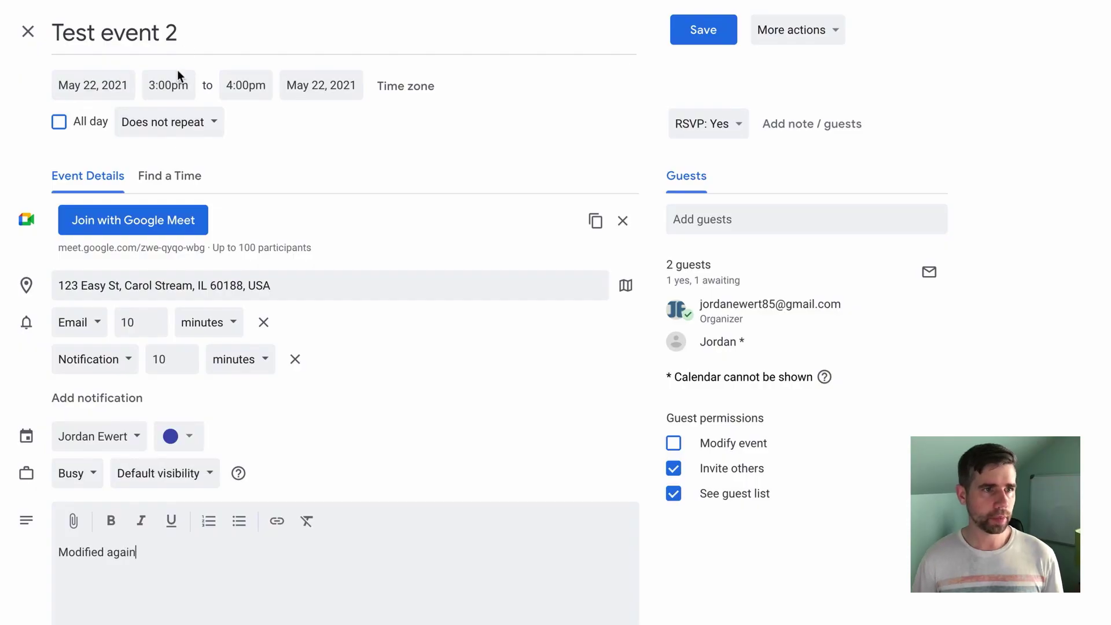
Reschedule Test event 2 to start at 4:00pm, save it, and confirm the bot test
left_click(178, 75)
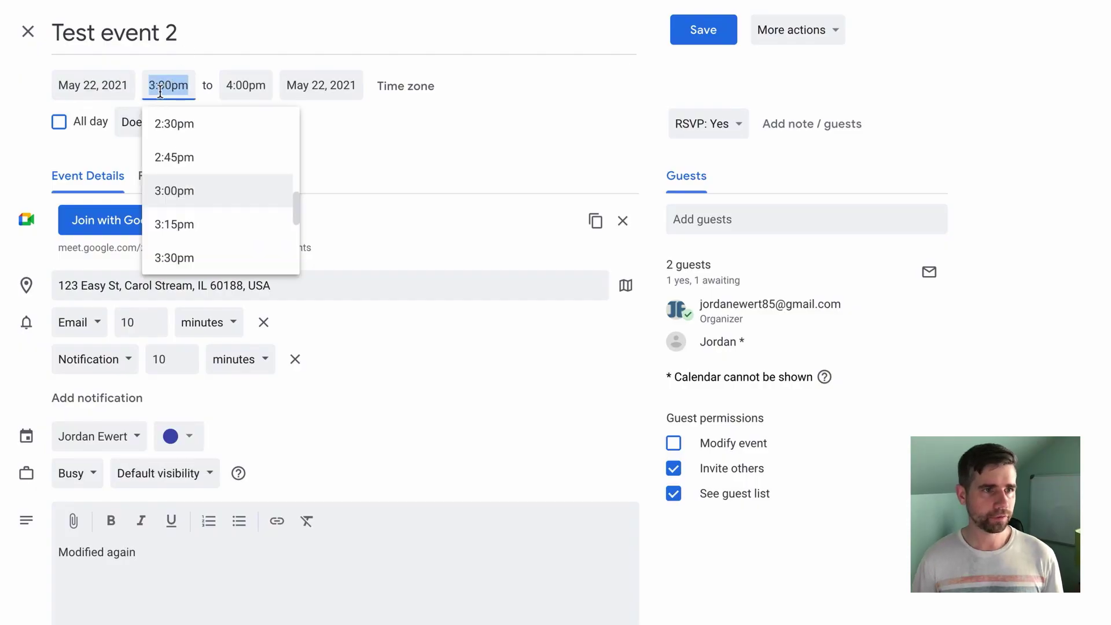
scroll(181, 162, "down", 1)
scroll(185, 186, "down", 1)
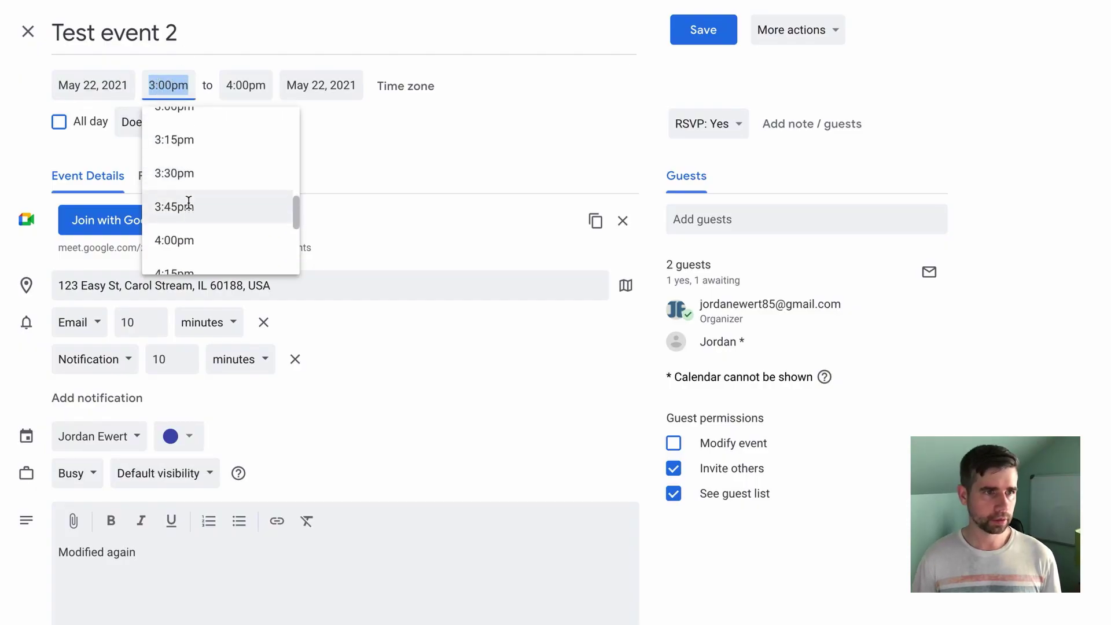
left_click(193, 235)
left_click(694, 38)
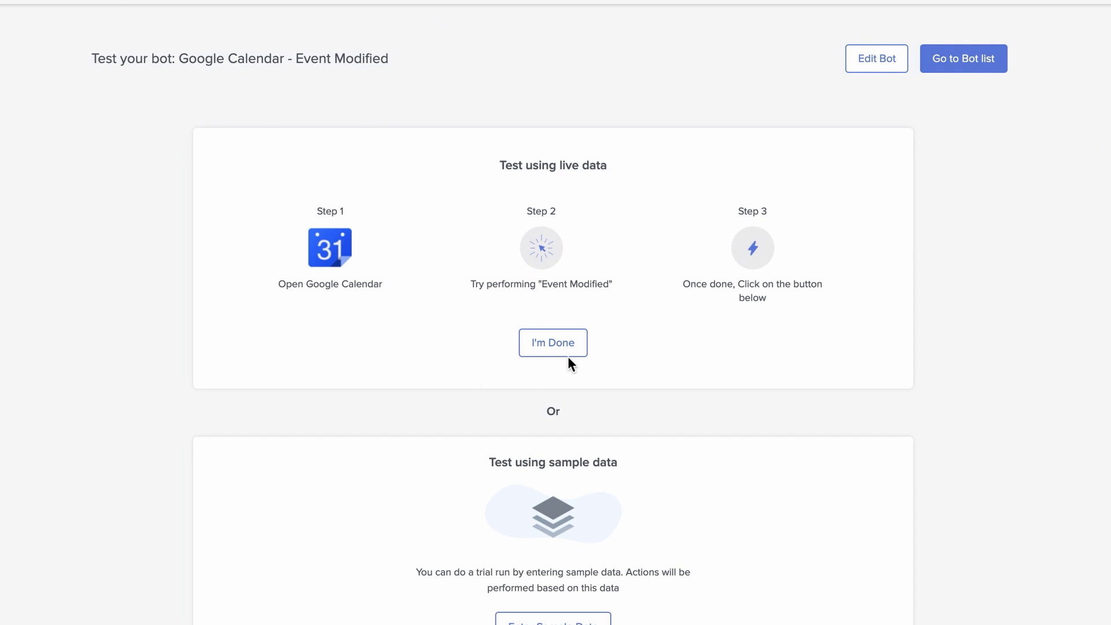
left_click(559, 348)
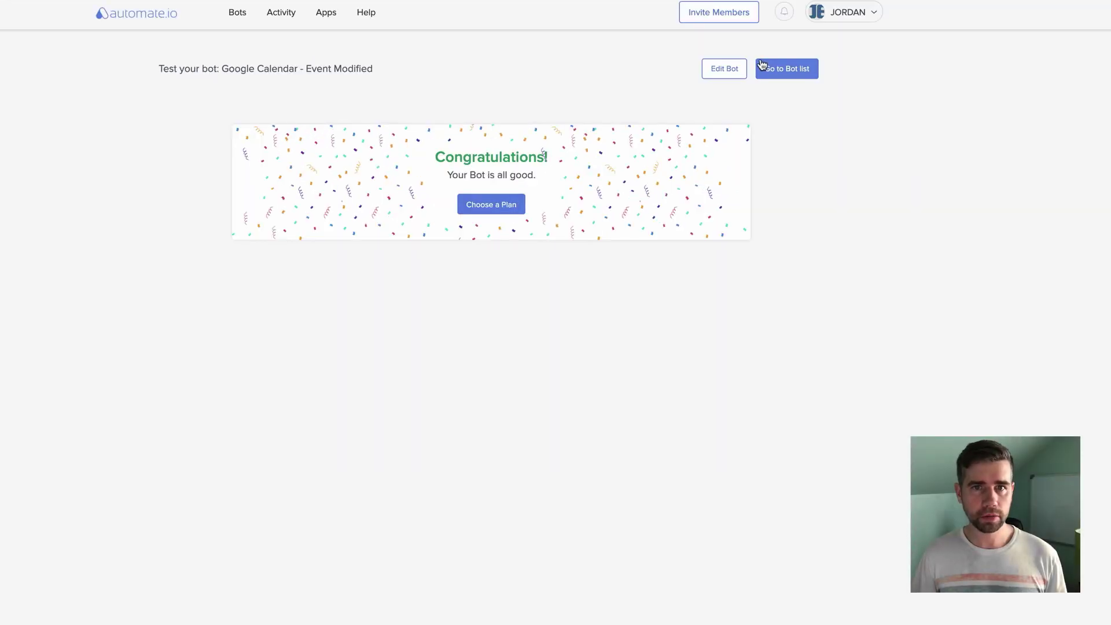
Append -2h to the Event Begins Start Date and Event Ends End Date mappings, then save
left_click(731, 69)
left_click(535, 360)
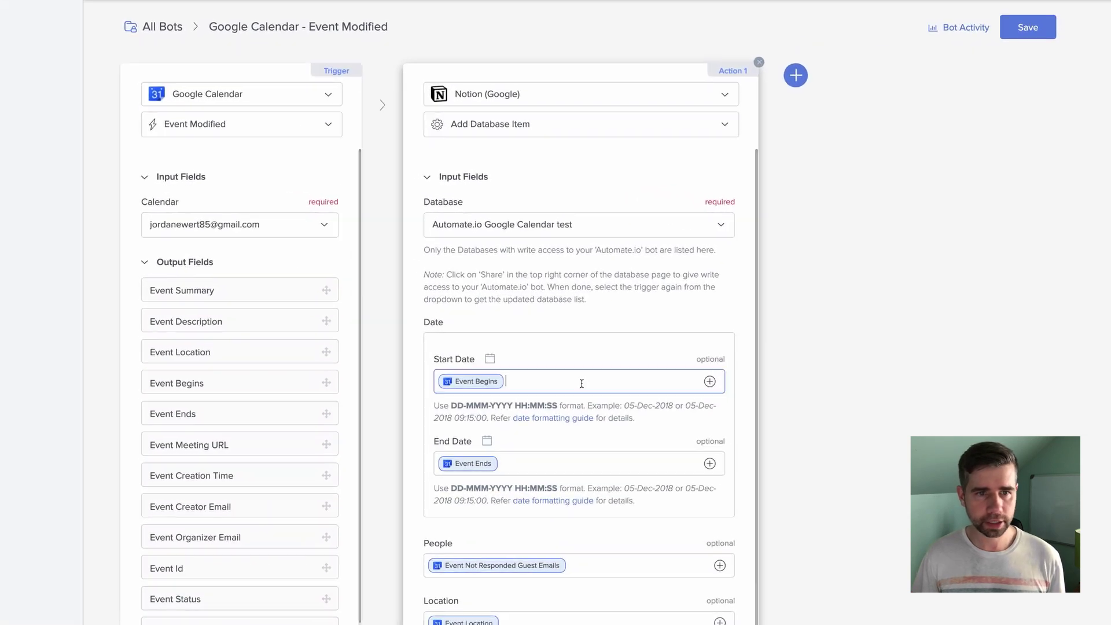
type("-")
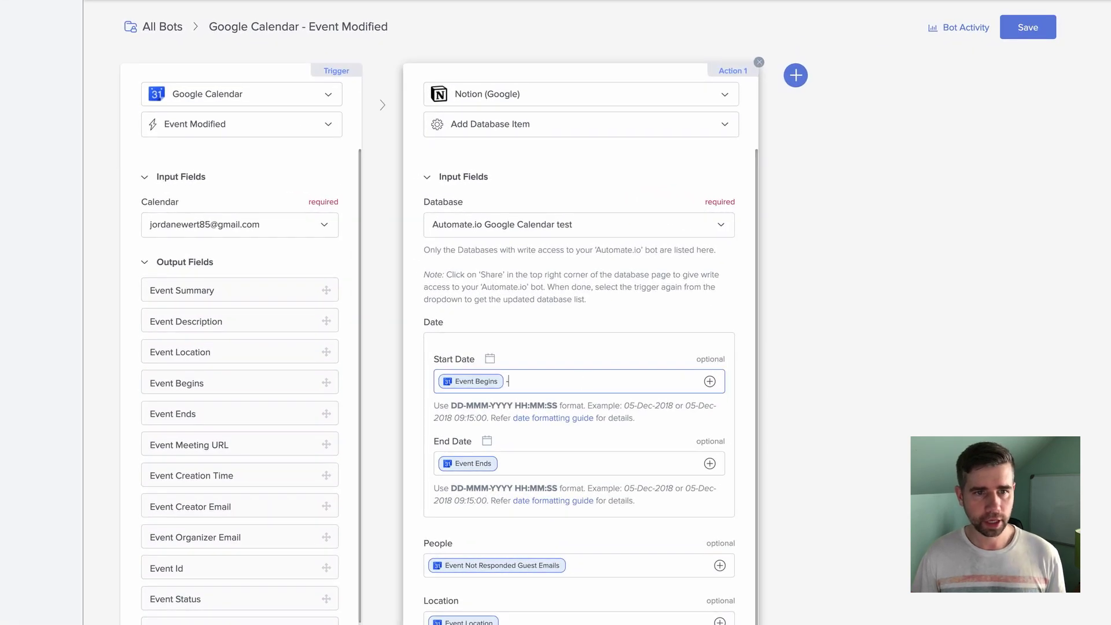
type("2h")
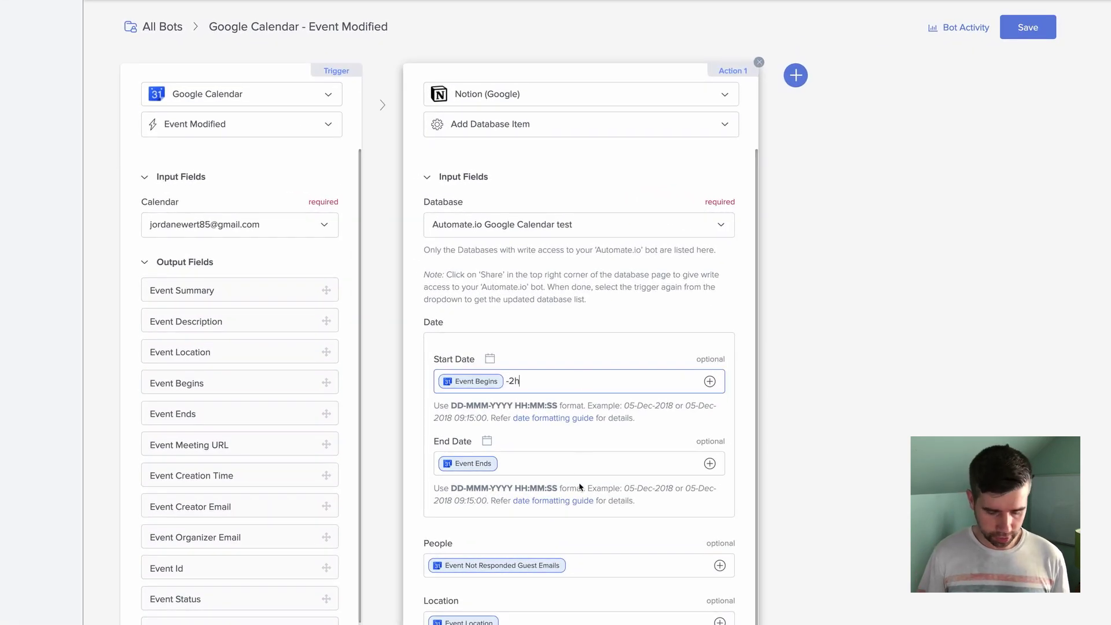
left_click(572, 463)
type("-")
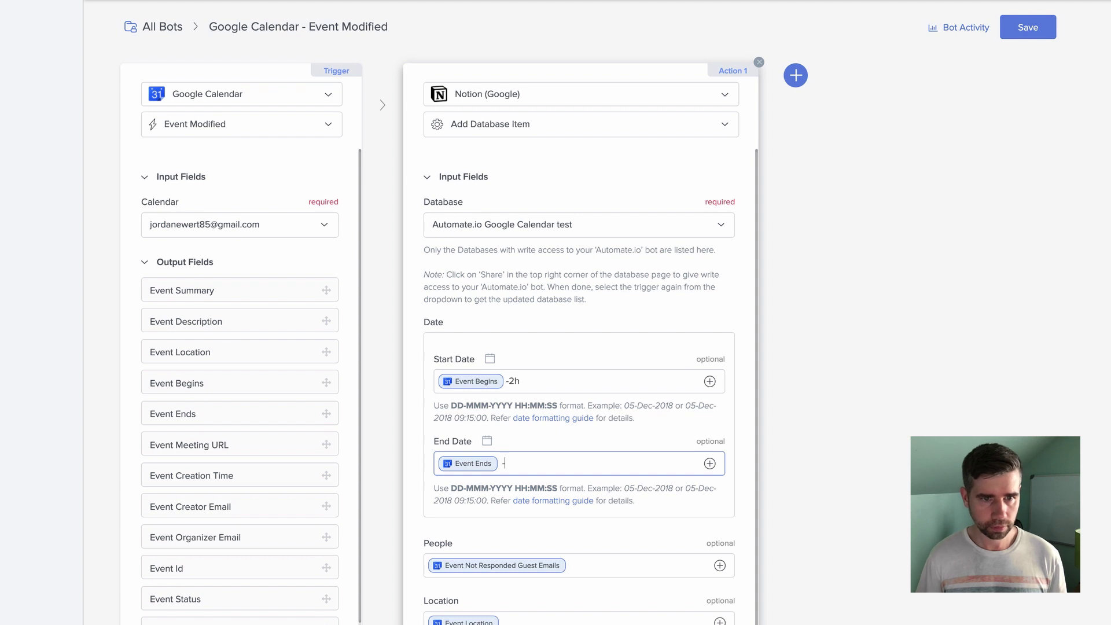
type("2h")
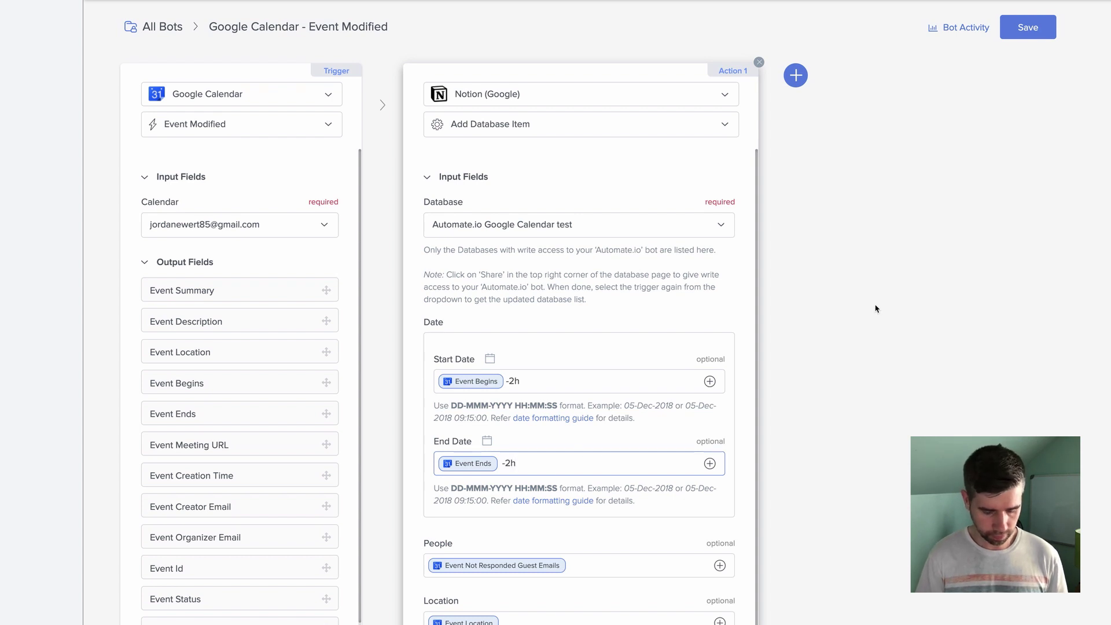
left_click(1013, 29)
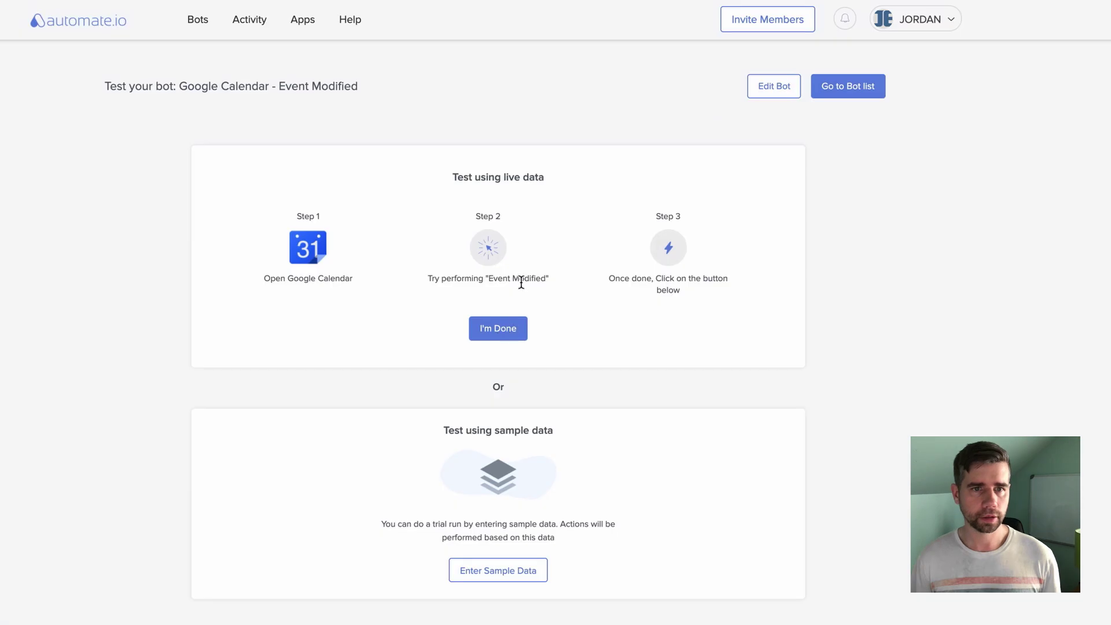
Finish the live test, then delete the two Test event rows from the Notion database
left_click(502, 333)
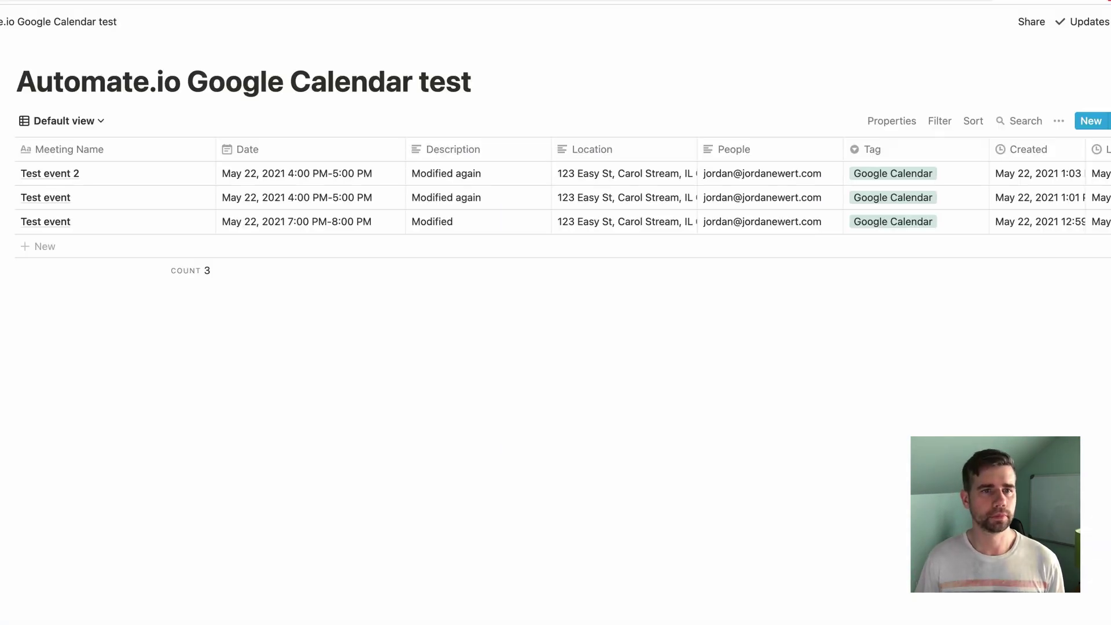
left_click_drag(7, 213, 30, 218)
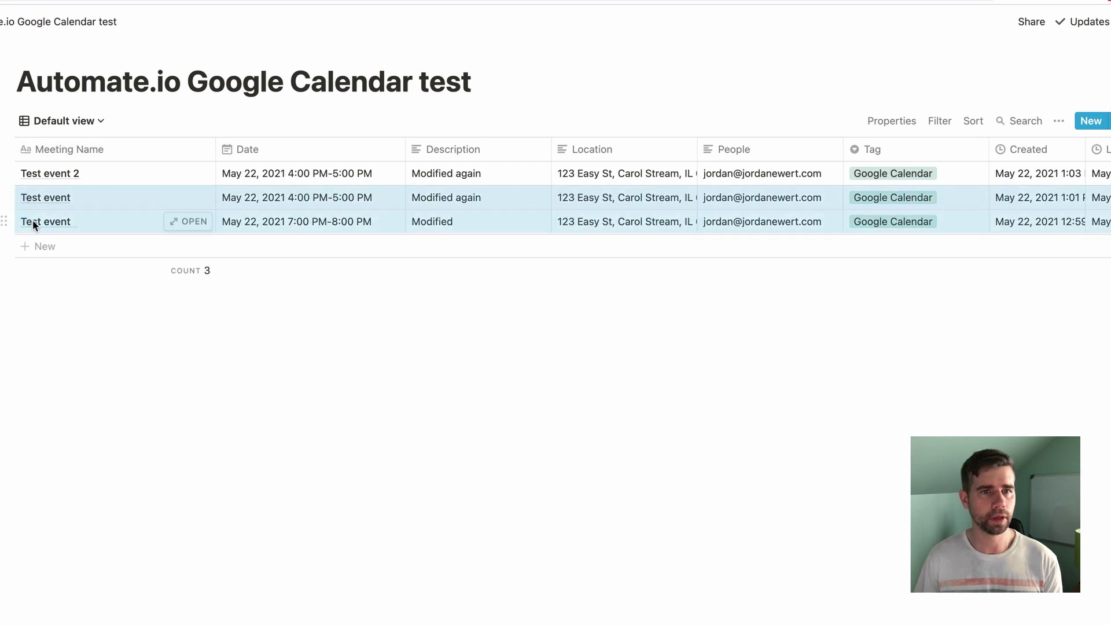
key("Delete")
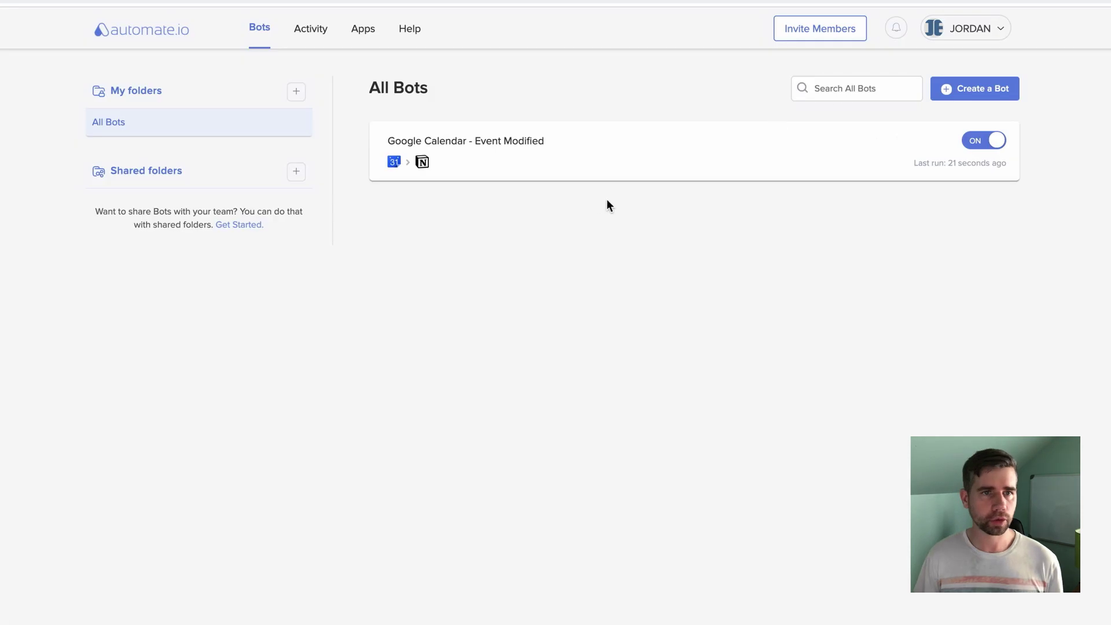
Create a new bot triggered by Microsoft Outlook's Updated Calendar Event on the calendar named Calendar
left_click(952, 89)
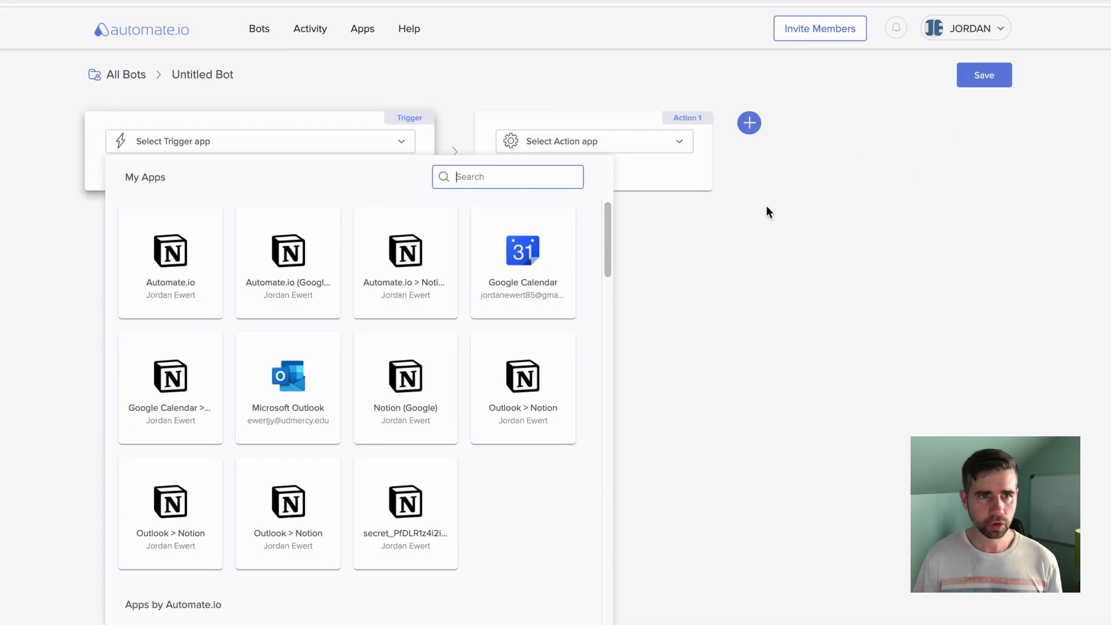
left_click(298, 386)
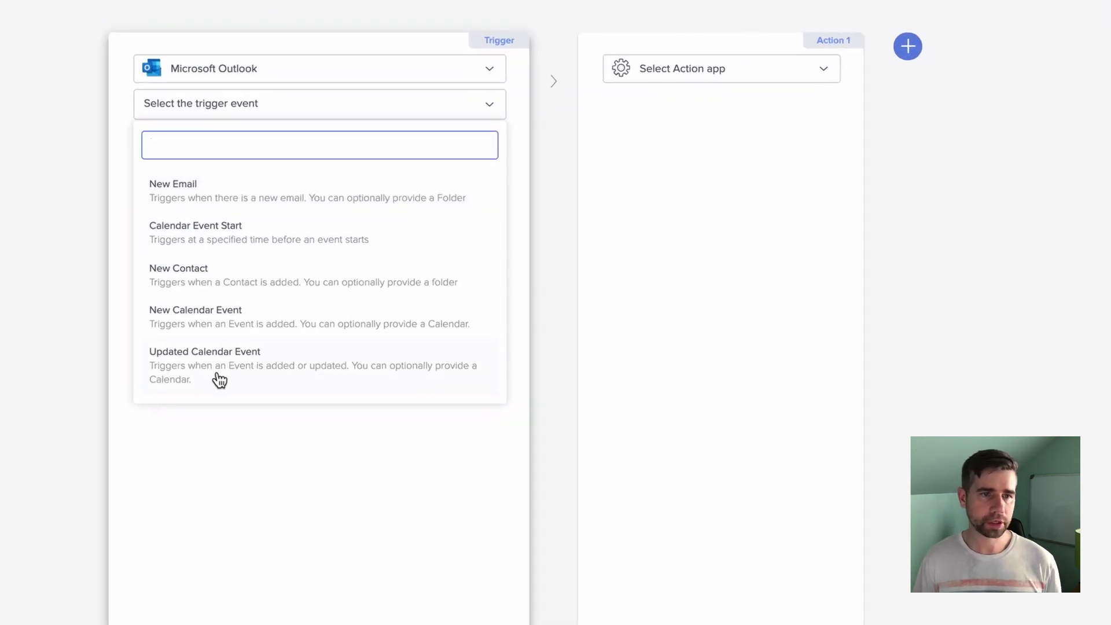
left_click(267, 377)
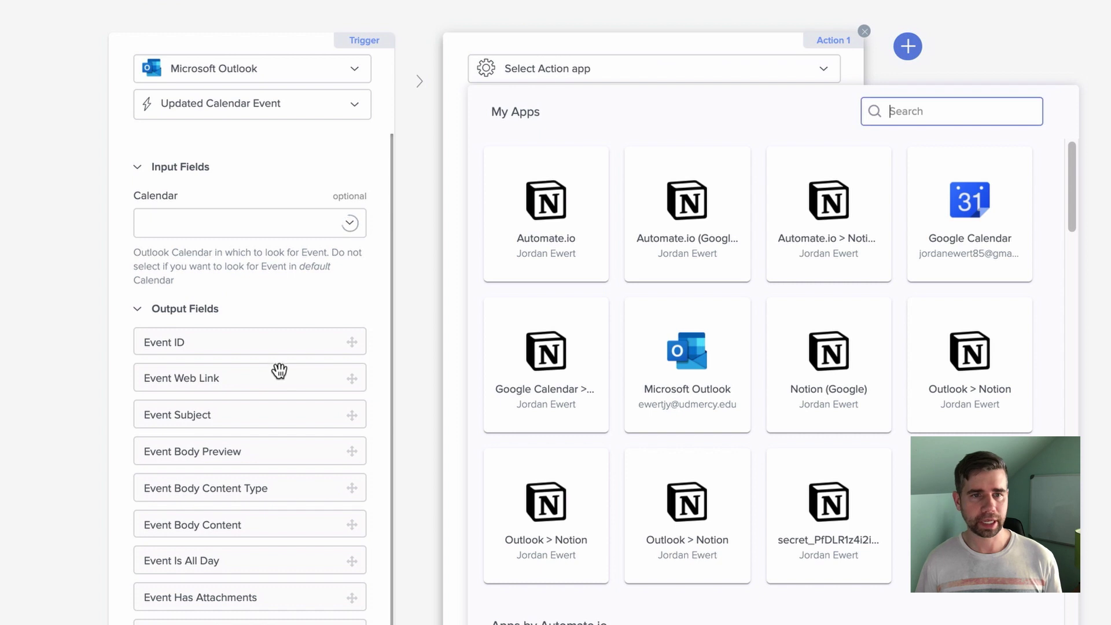
left_click(283, 238)
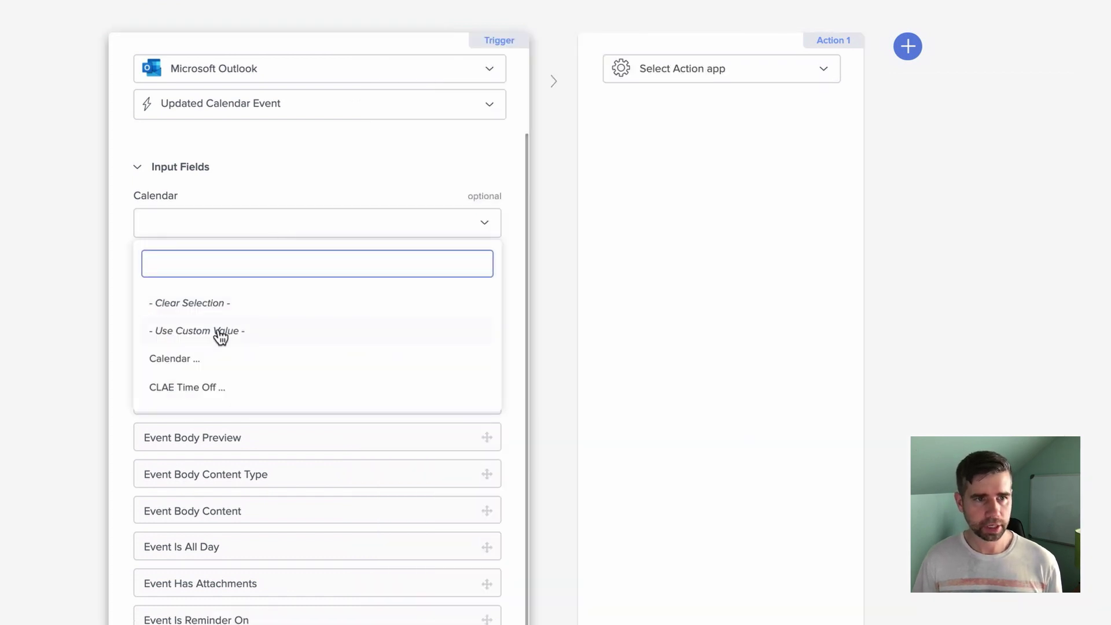
left_click(206, 361)
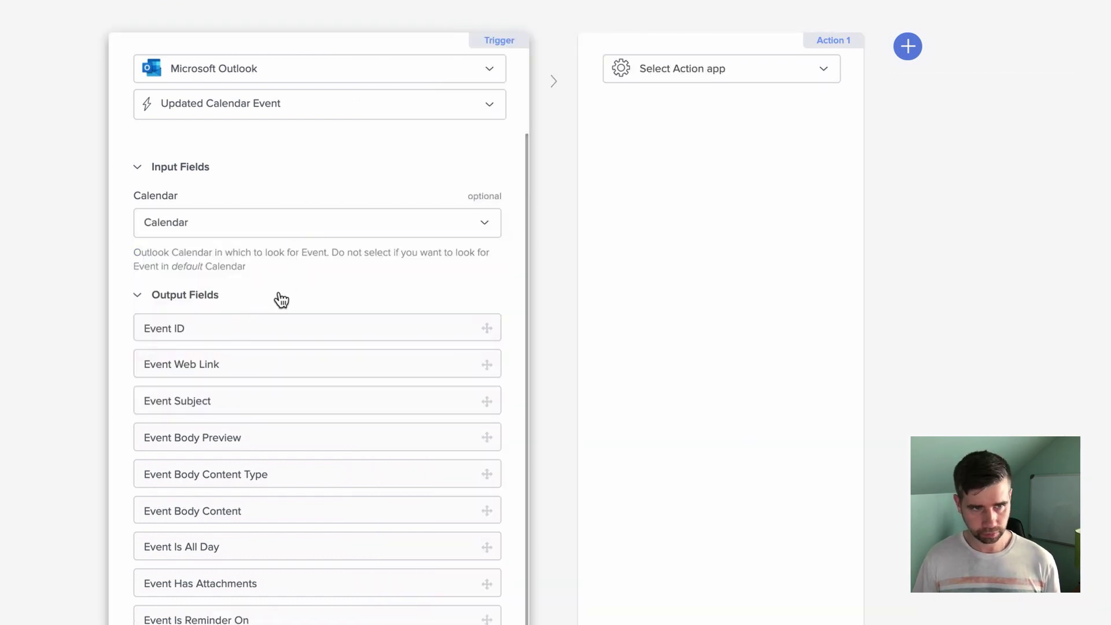
Search the action apps for 'notio'
left_click(686, 74)
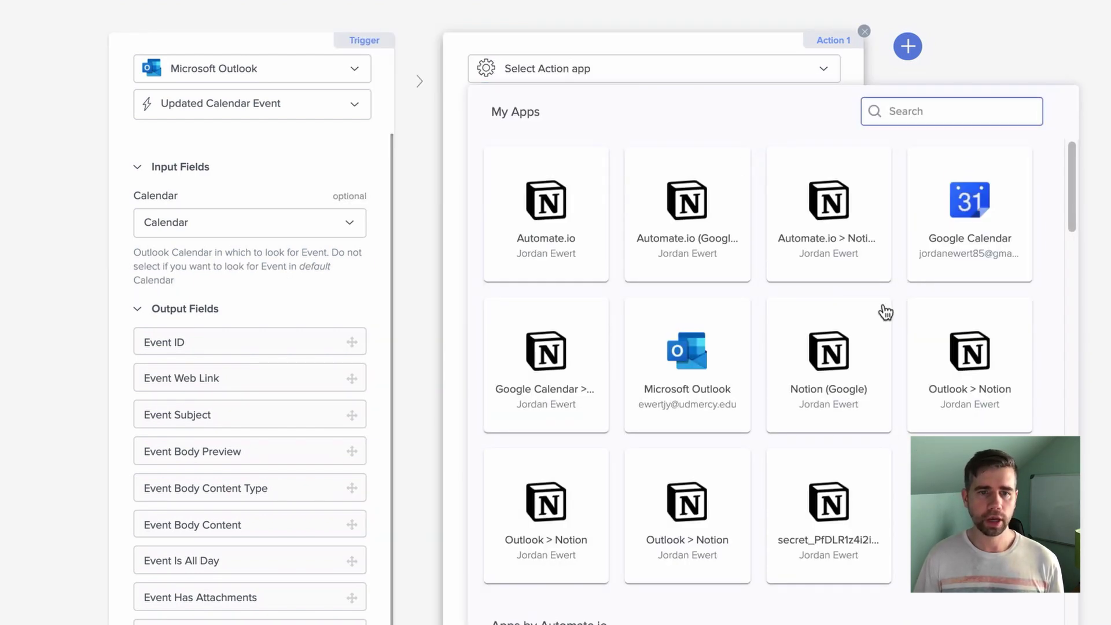
left_click(962, 104)
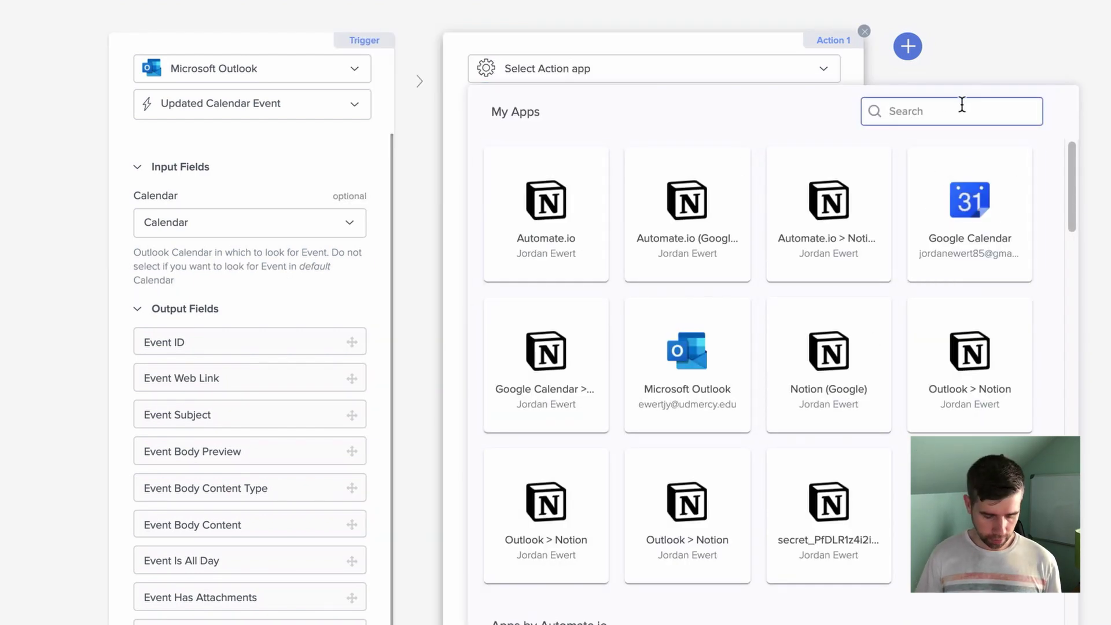
type("notio")
scroll(597, 402, "down", 4)
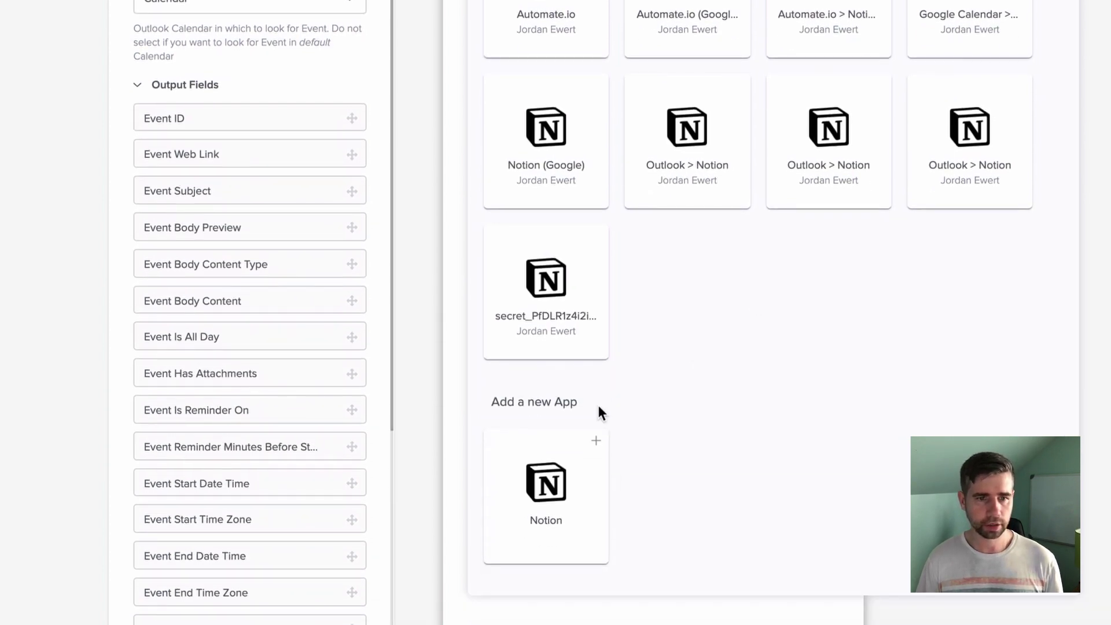
Add a Notion connection named Notion (Outlook), authorize and allow access, then save it
left_click(545, 498)
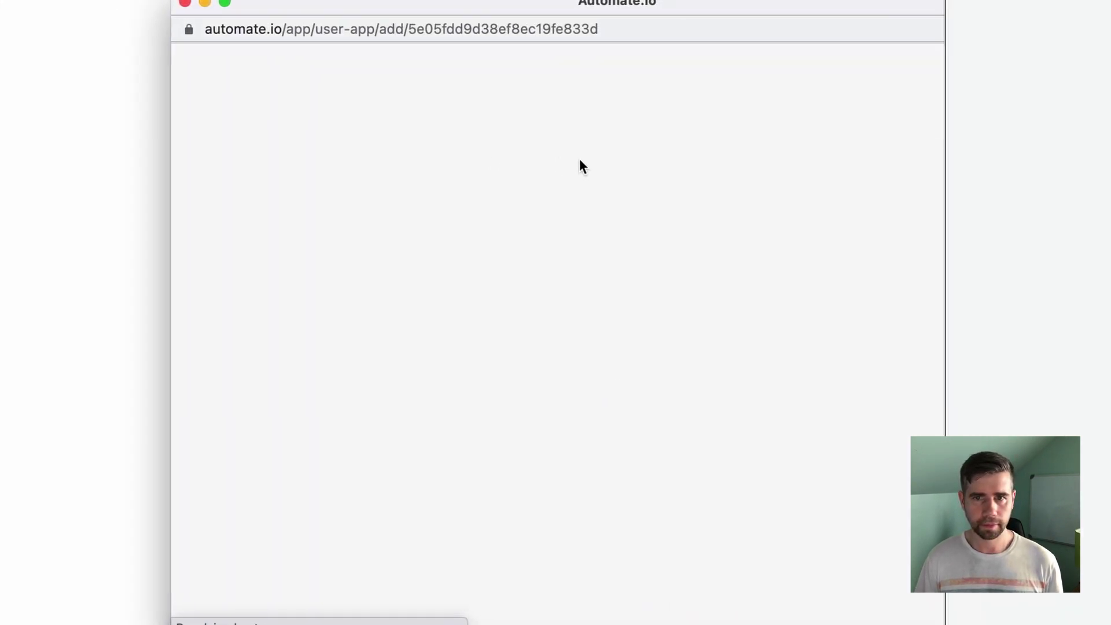
left_click_drag(657, 7, 481, 26)
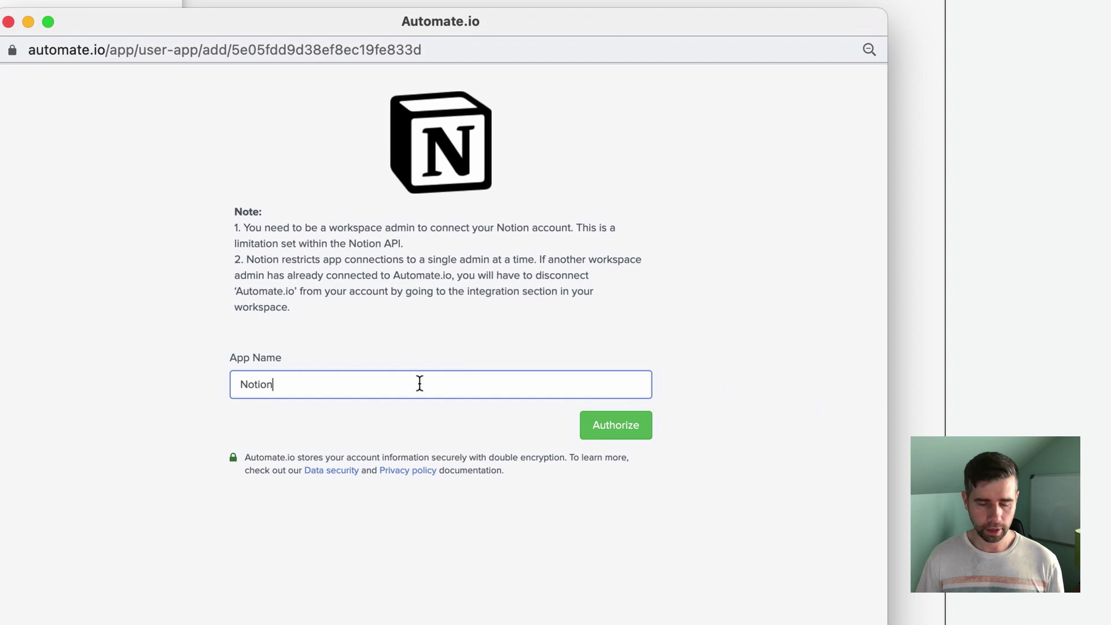
type("ook)")
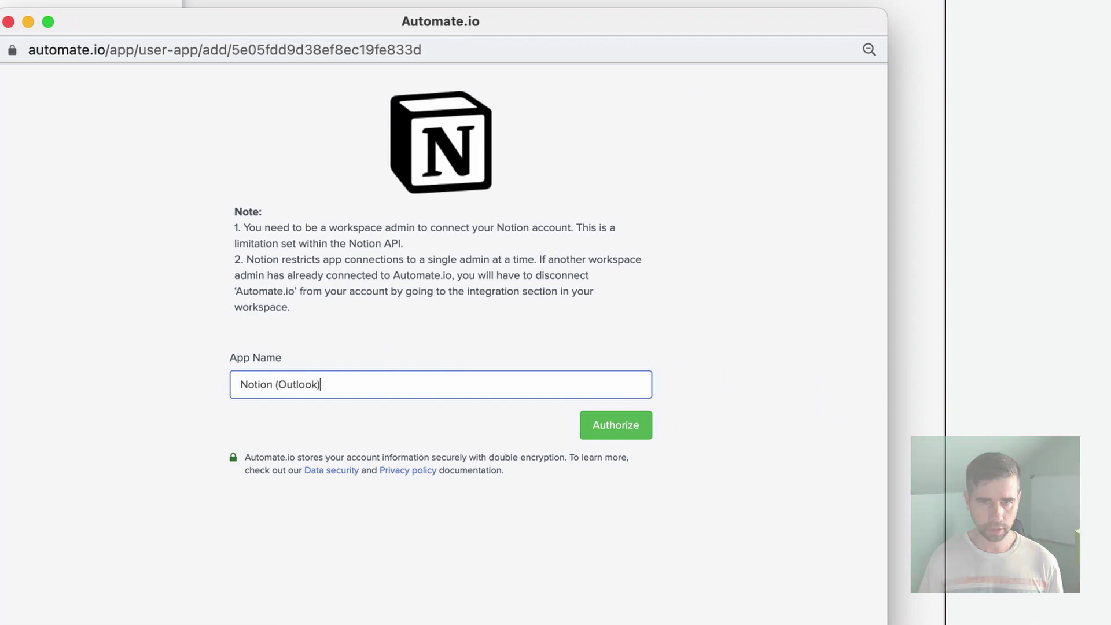
left_click(615, 426)
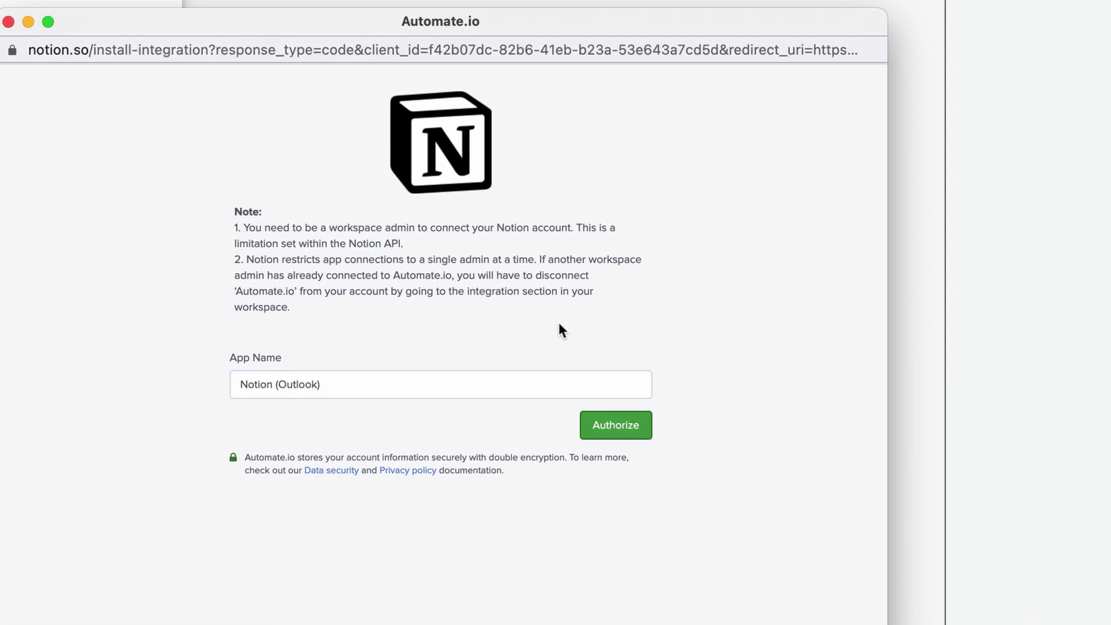
left_click(549, 512)
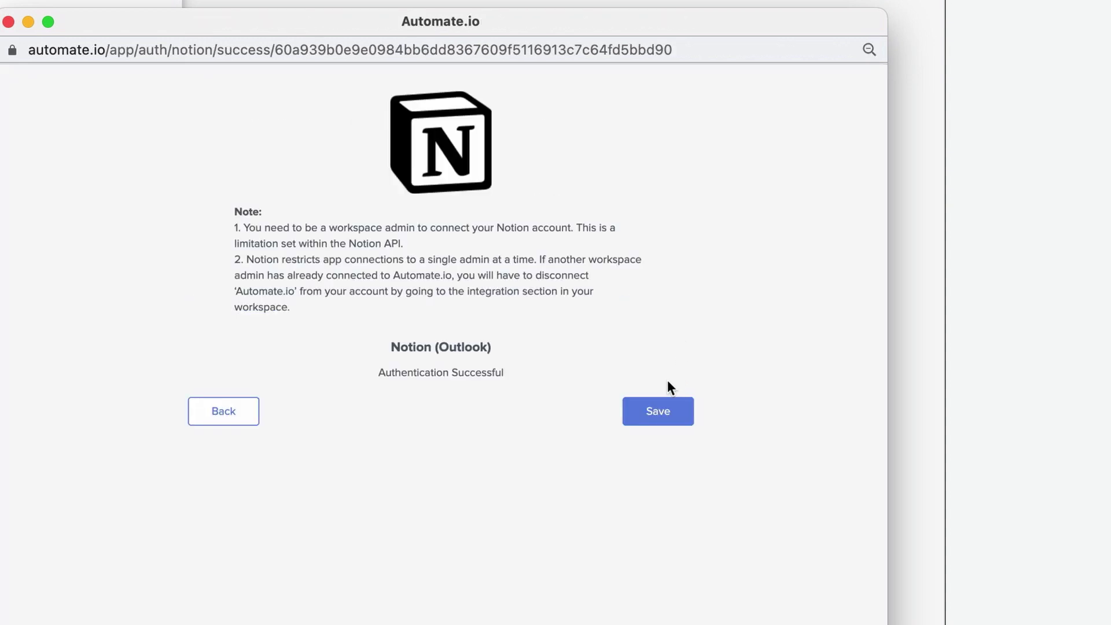
left_click(662, 409)
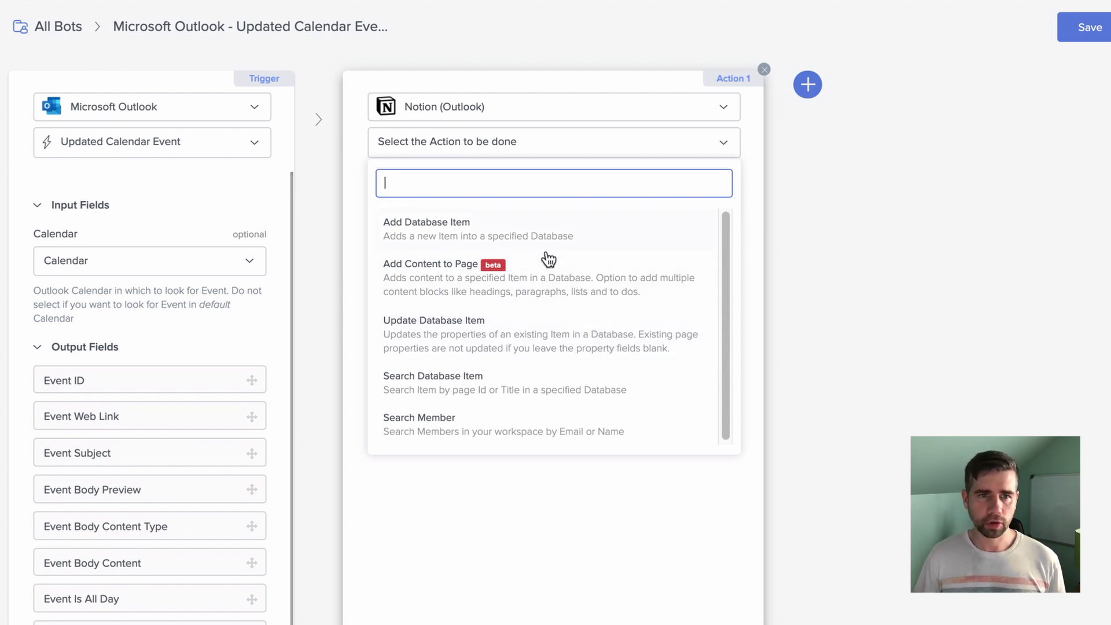
Set the Notion (Outlook) action to Add Database Item and review the database list
left_click(501, 242)
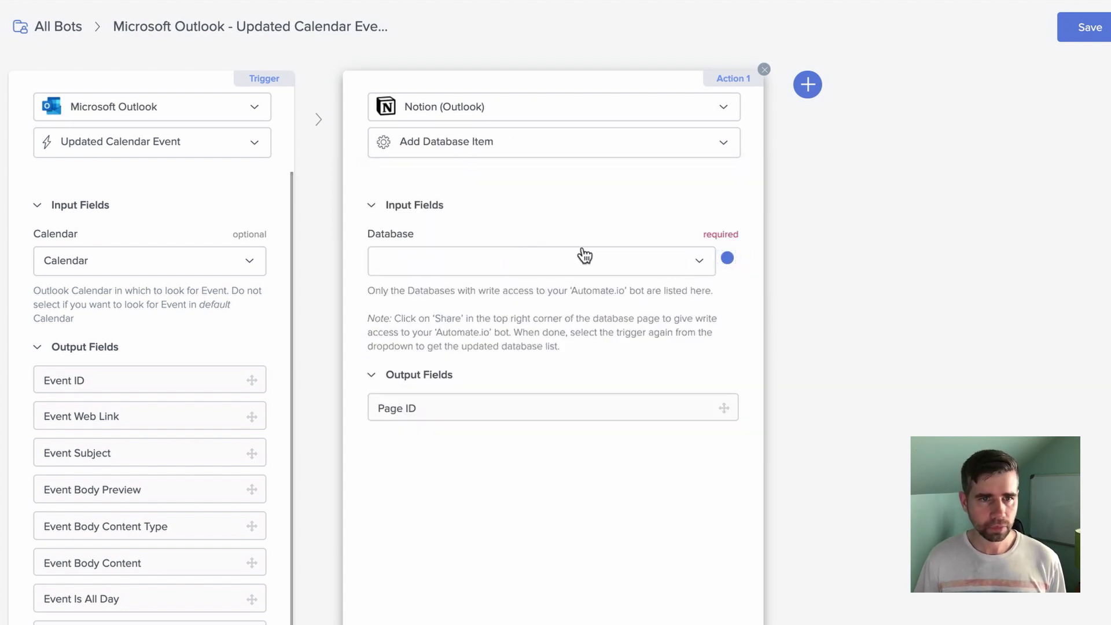
left_click(559, 260)
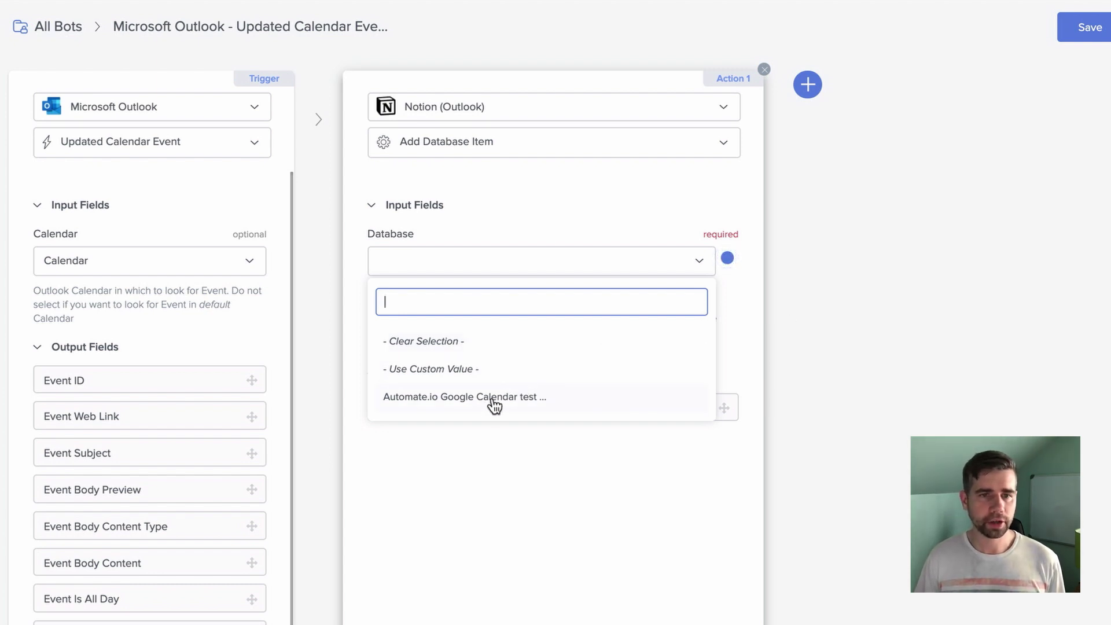
left_click(774, 326)
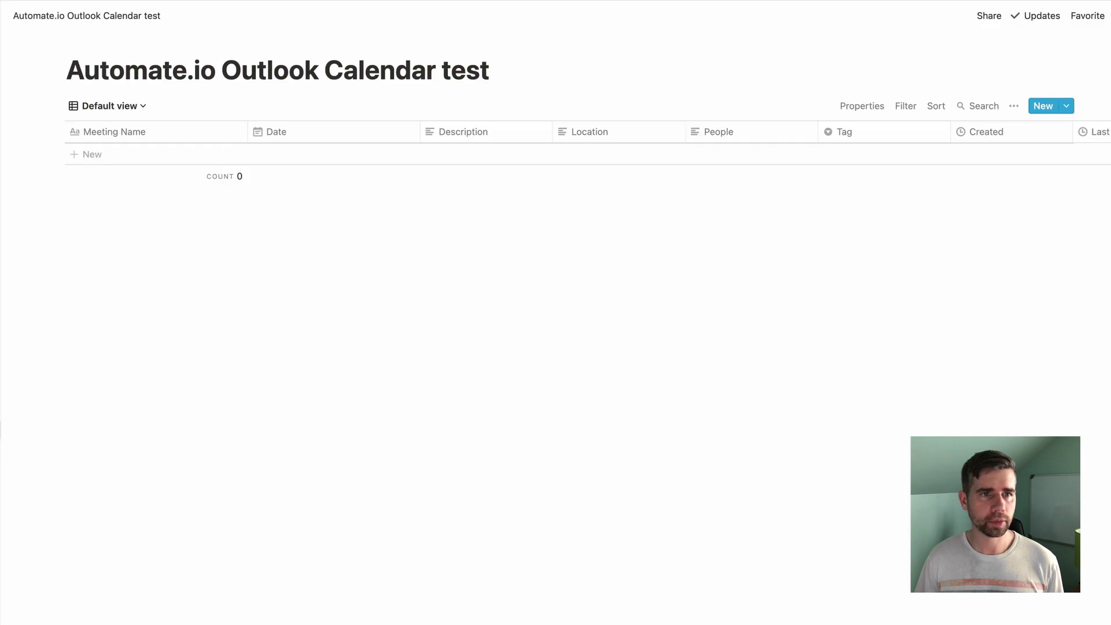
Invite the Automate.io integration to the Automate.io Outlook Calendar test database with edit access
left_click_drag(222, 69, 490, 69)
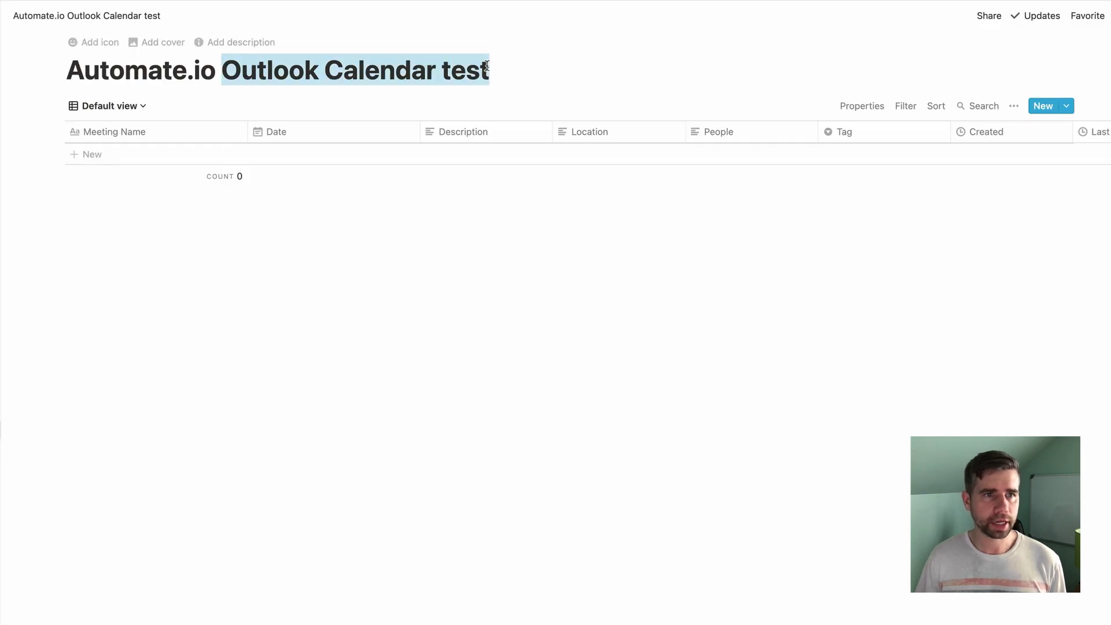
left_click(986, 16)
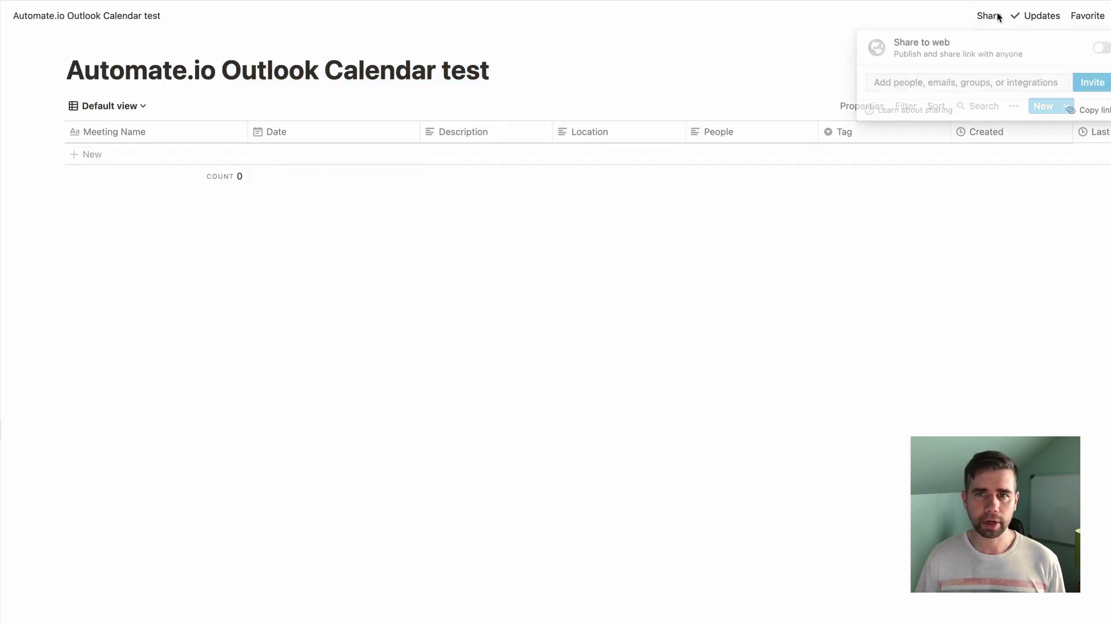
left_click(987, 83)
left_click(394, 187)
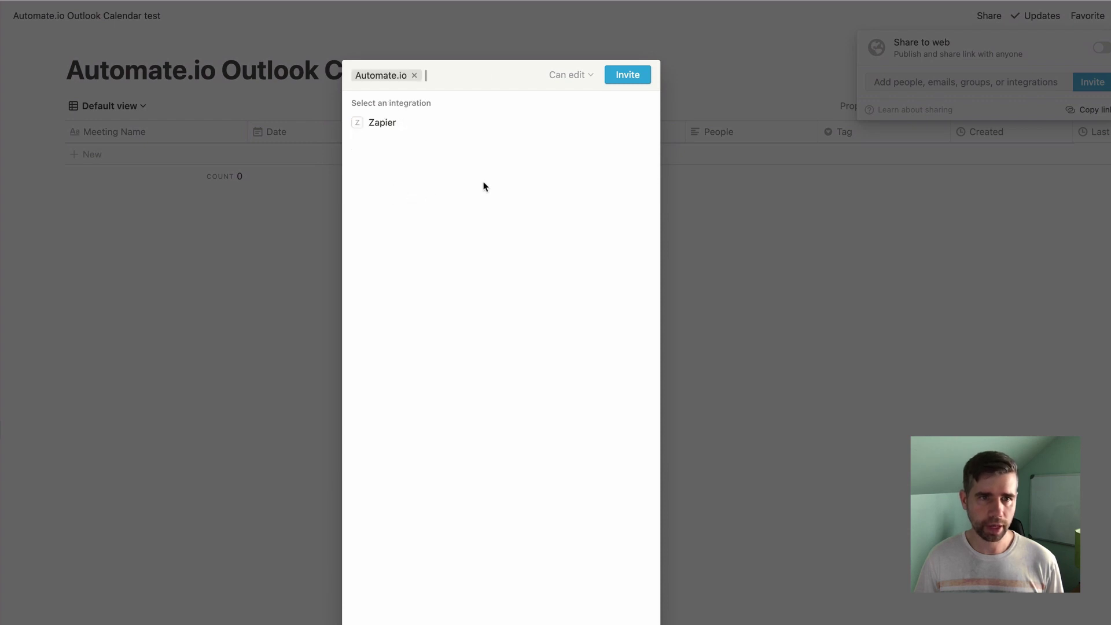
left_click(622, 77)
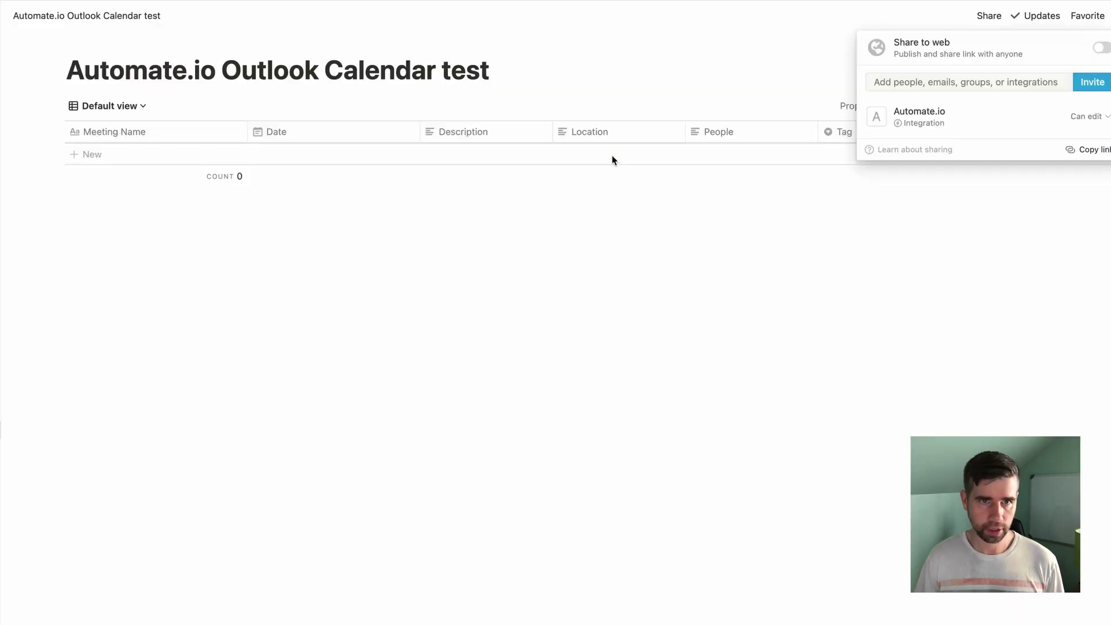
left_click(668, 275)
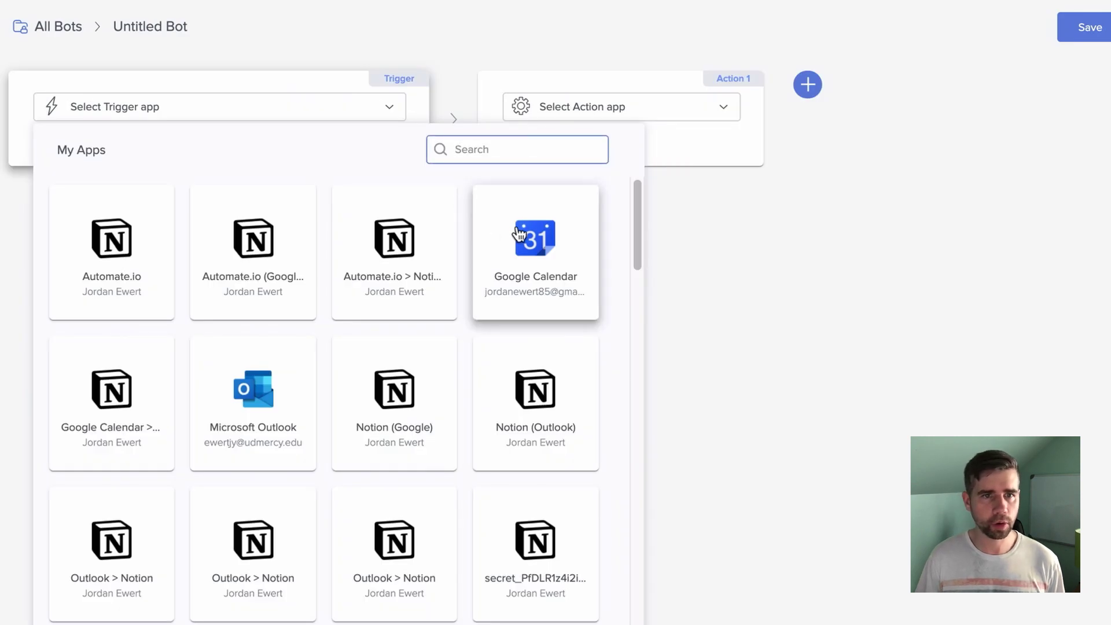
Set the trigger to Microsoft Outlook's Updated Calendar Event on the Calendar calendar
left_click(250, 389)
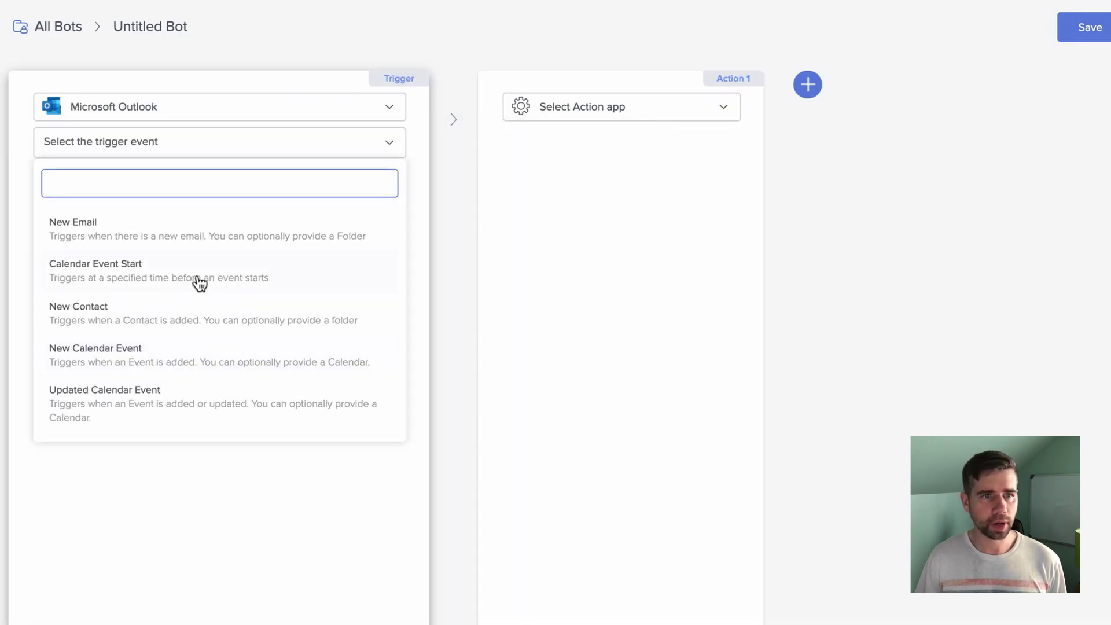
left_click(149, 400)
left_click(94, 398)
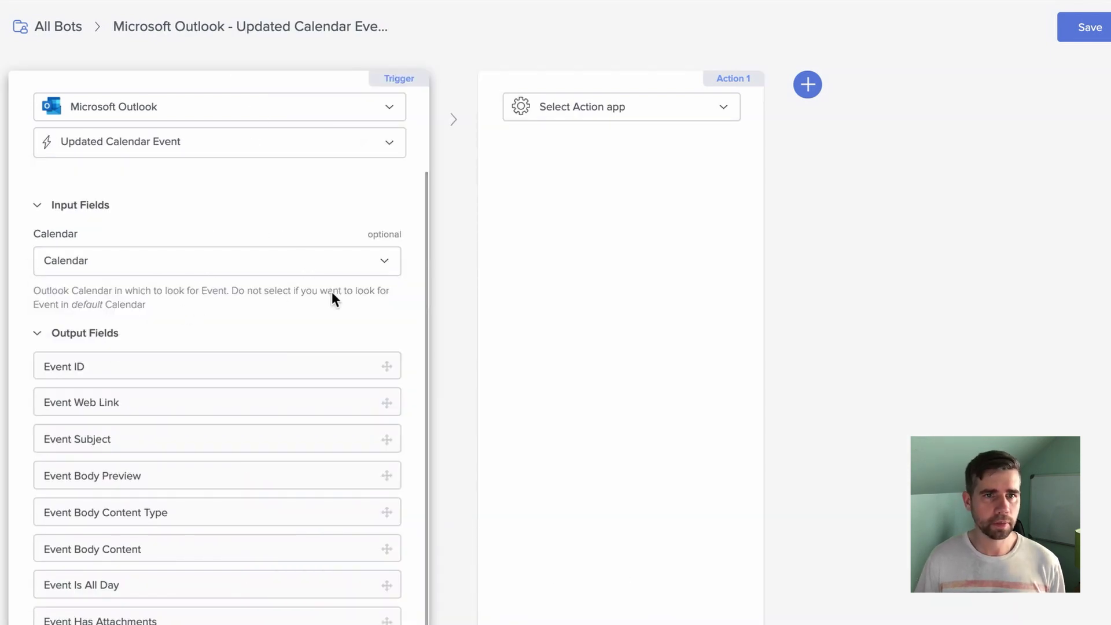
Set the action to Notion (Outlook) Add Database Item into Automate.io Outlook Calendar test
left_click(535, 113)
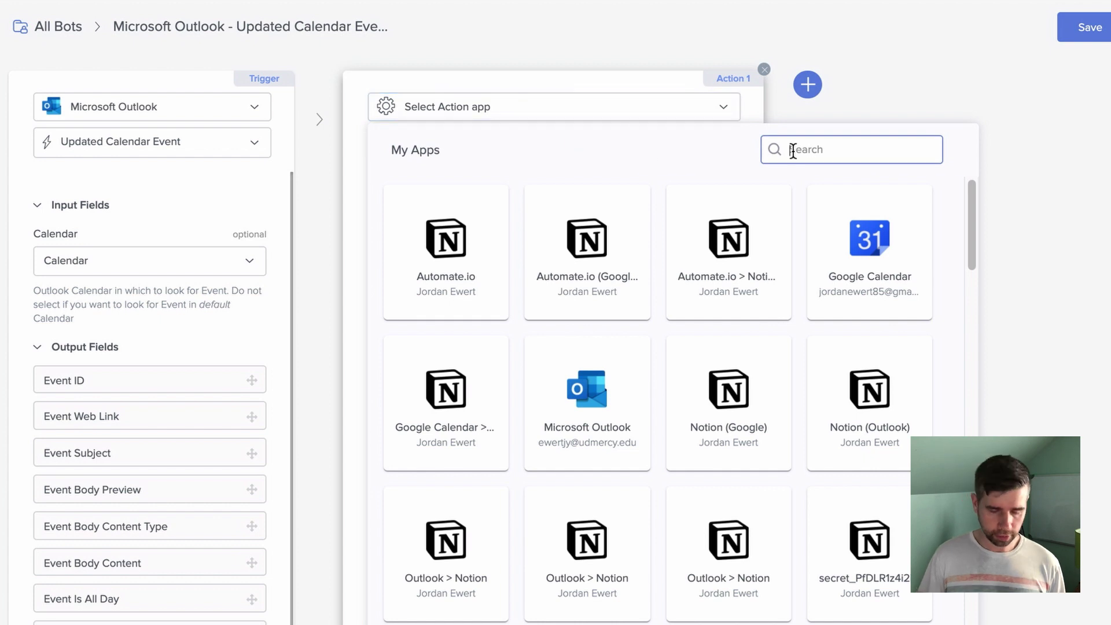
type("outlook")
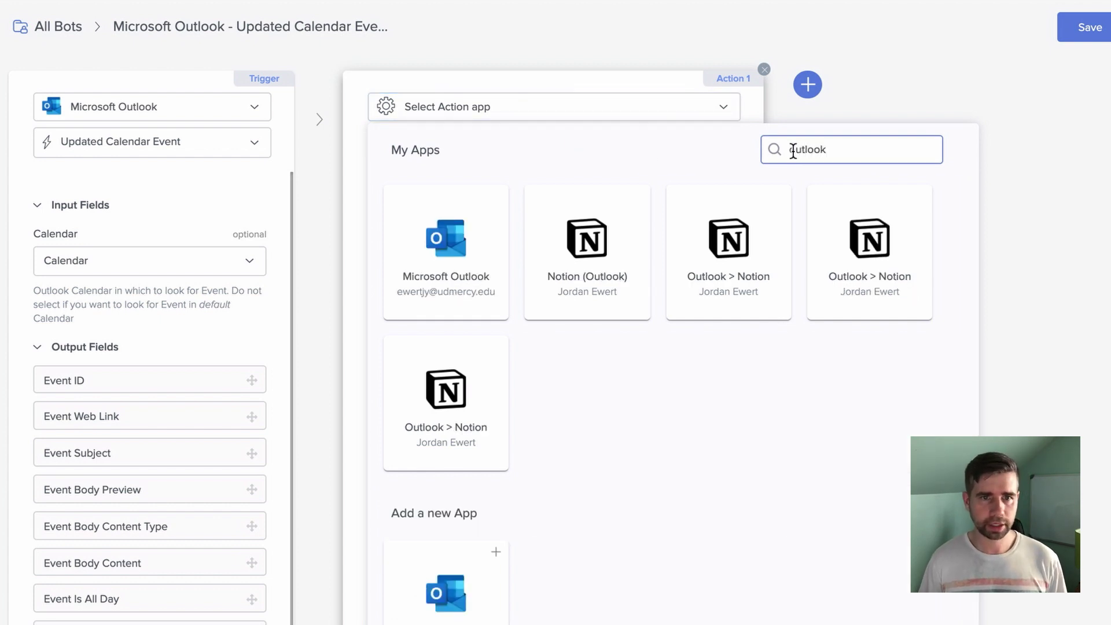
left_click(598, 252)
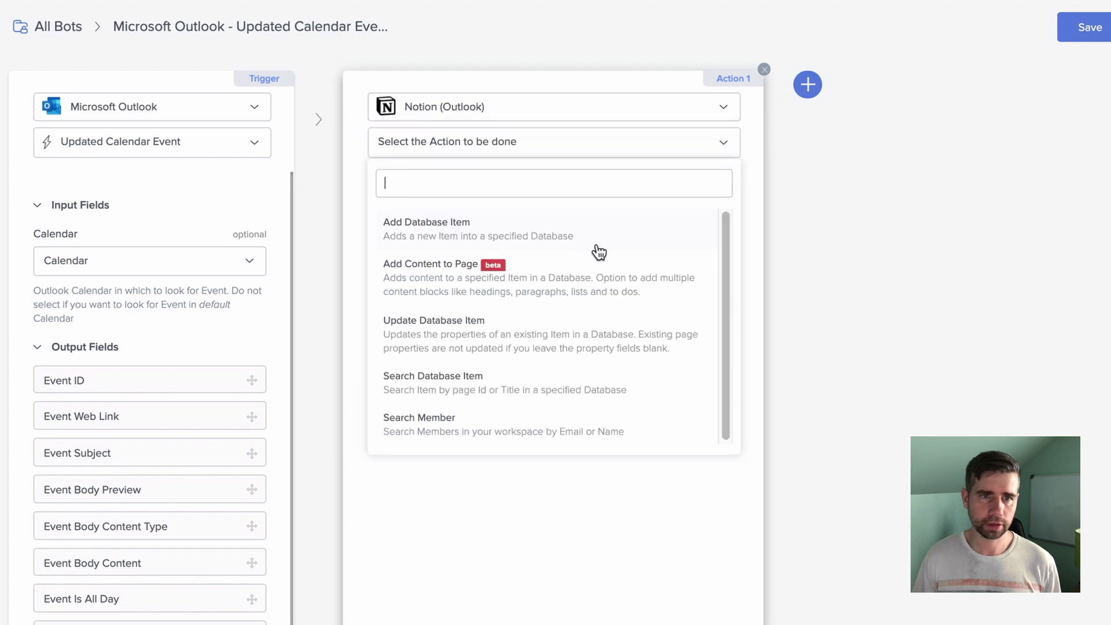
left_click(469, 239)
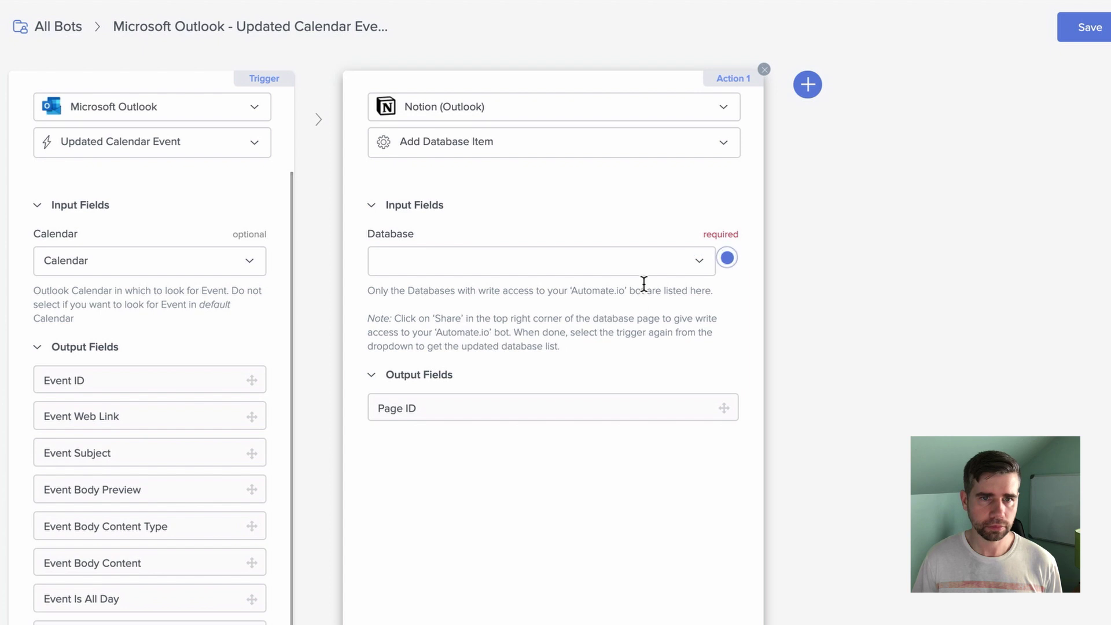
left_click(670, 270)
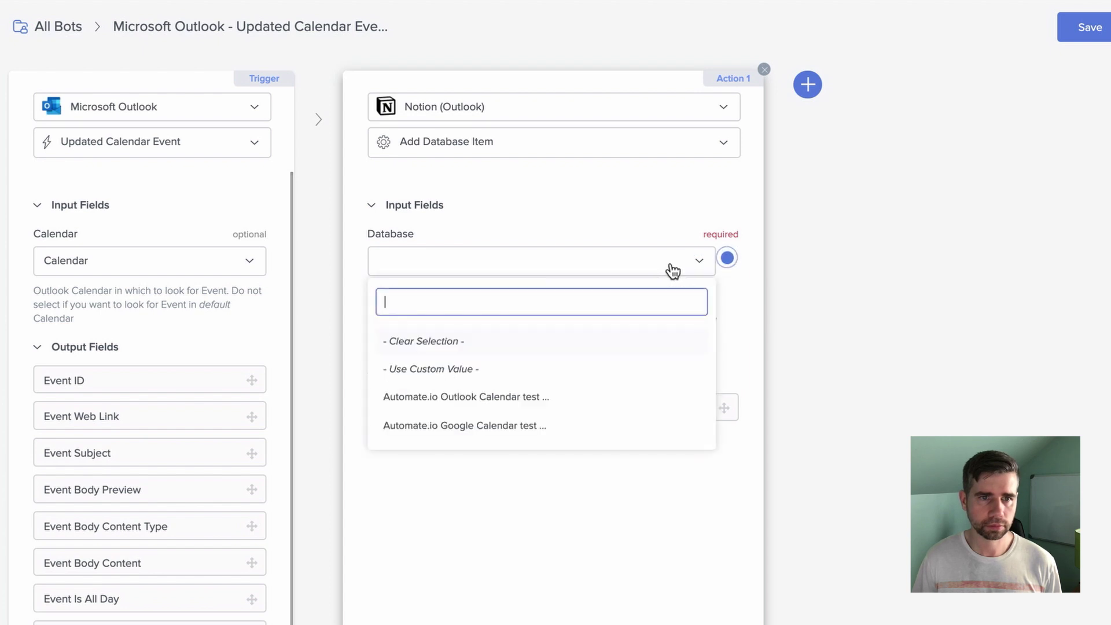
left_click(546, 406)
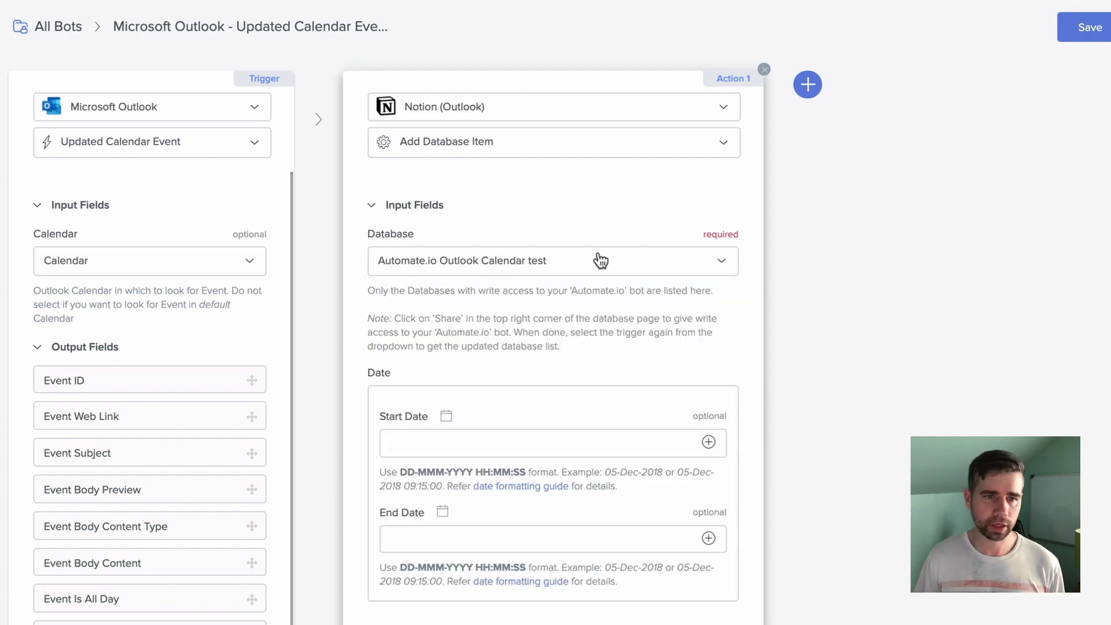
Map Event Start Date Time into Start Date and Event End Date Time into End Date
left_click(623, 446)
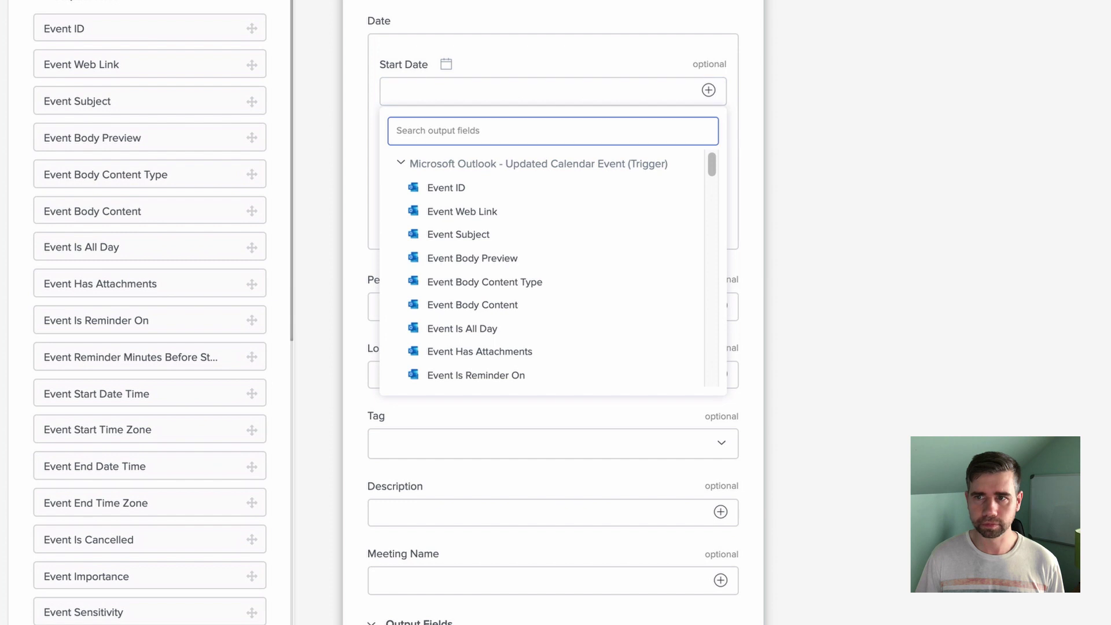
type("event")
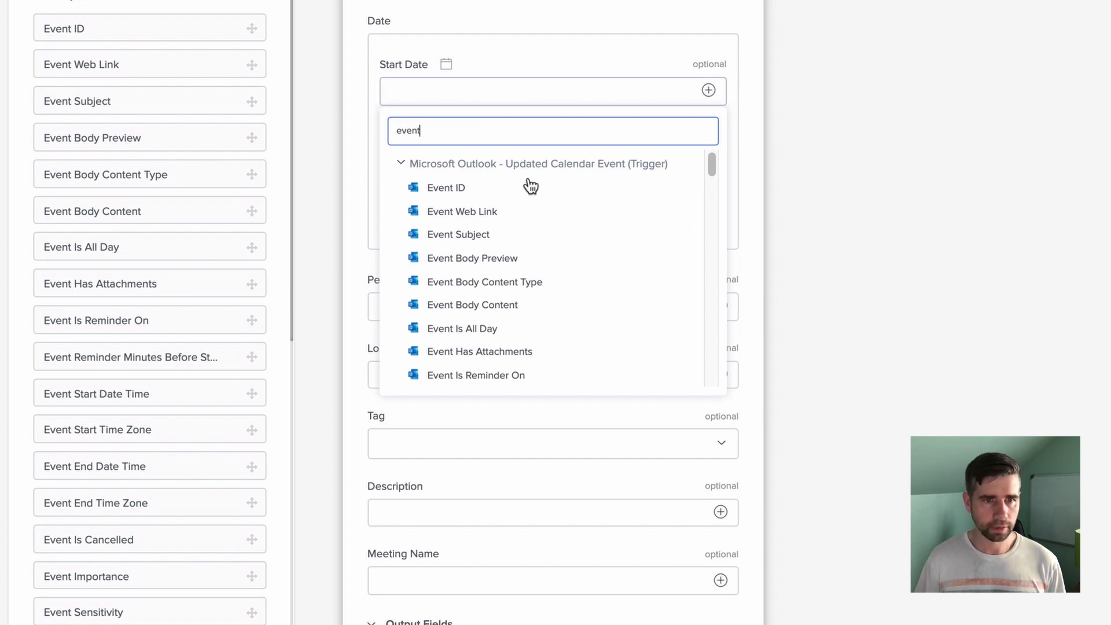
type(" st")
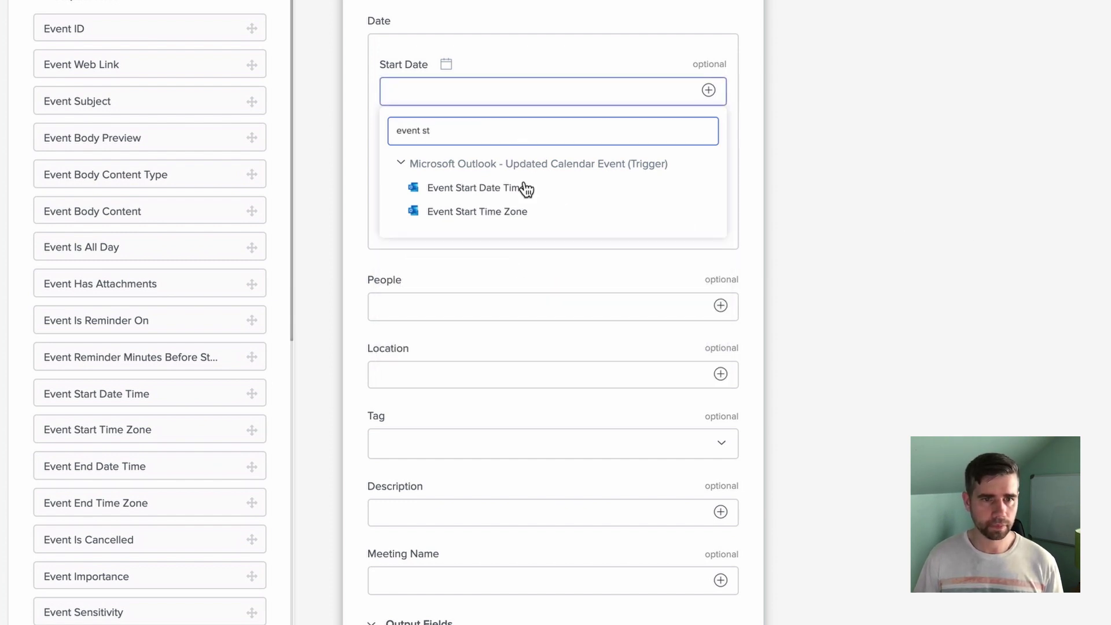
left_click(491, 195)
left_click(490, 191)
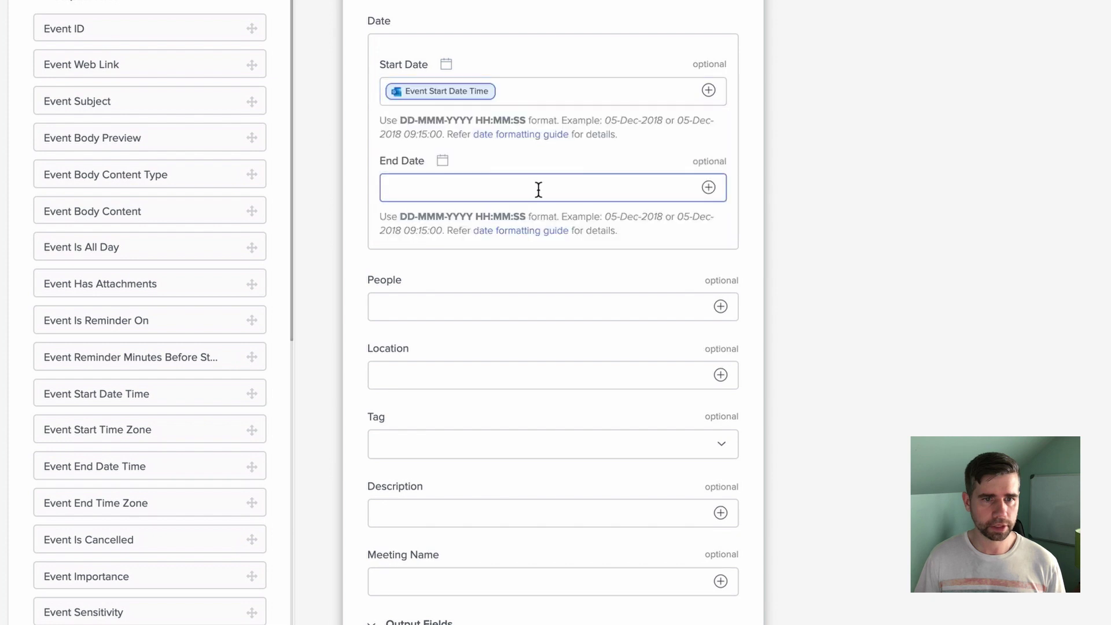
left_click(708, 186)
type("end")
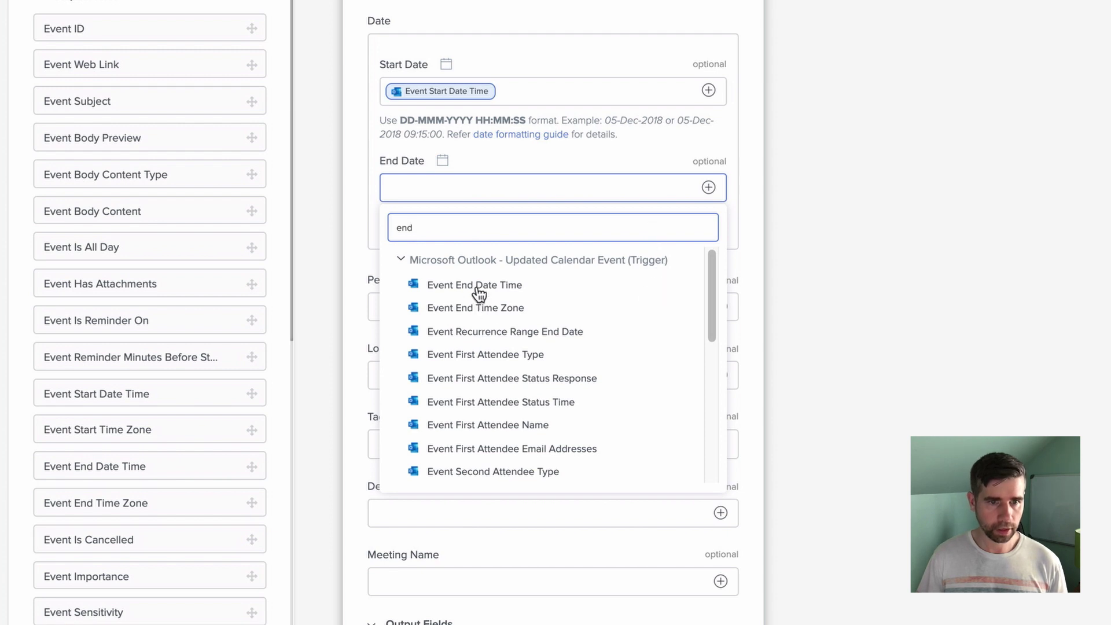
left_click(477, 286)
Add a -4h offset after both the start and end date times
left_click(659, 313)
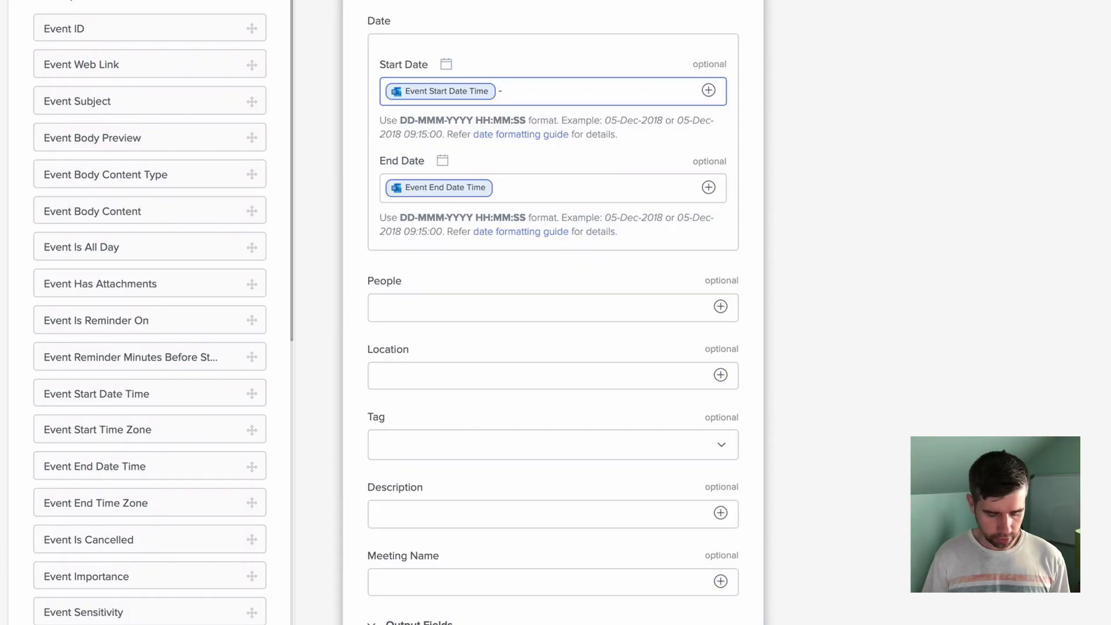
type("4h")
key("shift+Left")
key("shift+Left")
key("shift+Left")
key("ctrl+c")
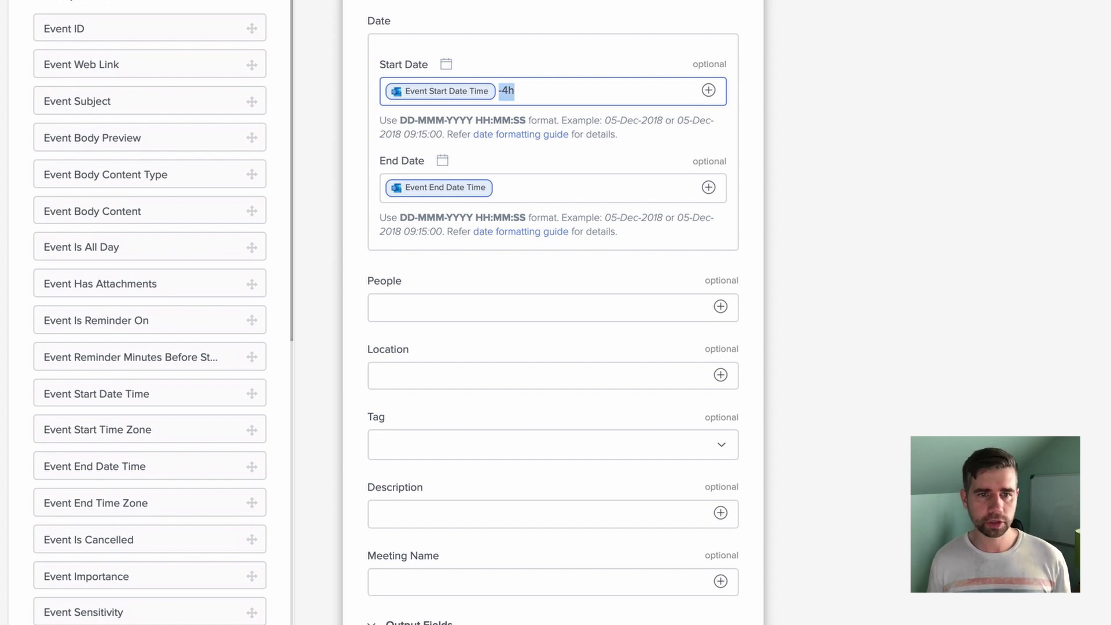
left_click(518, 190)
key("ctrl+v")
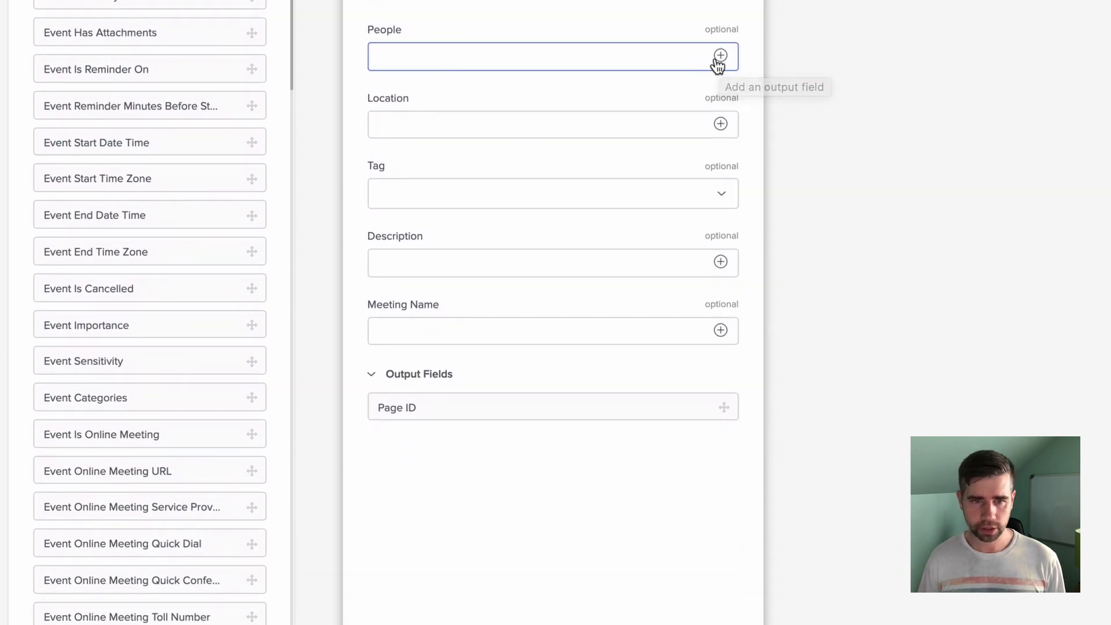
Map Event All Attendees Name into People and Event Location Display Name into Location
left_click(718, 58)
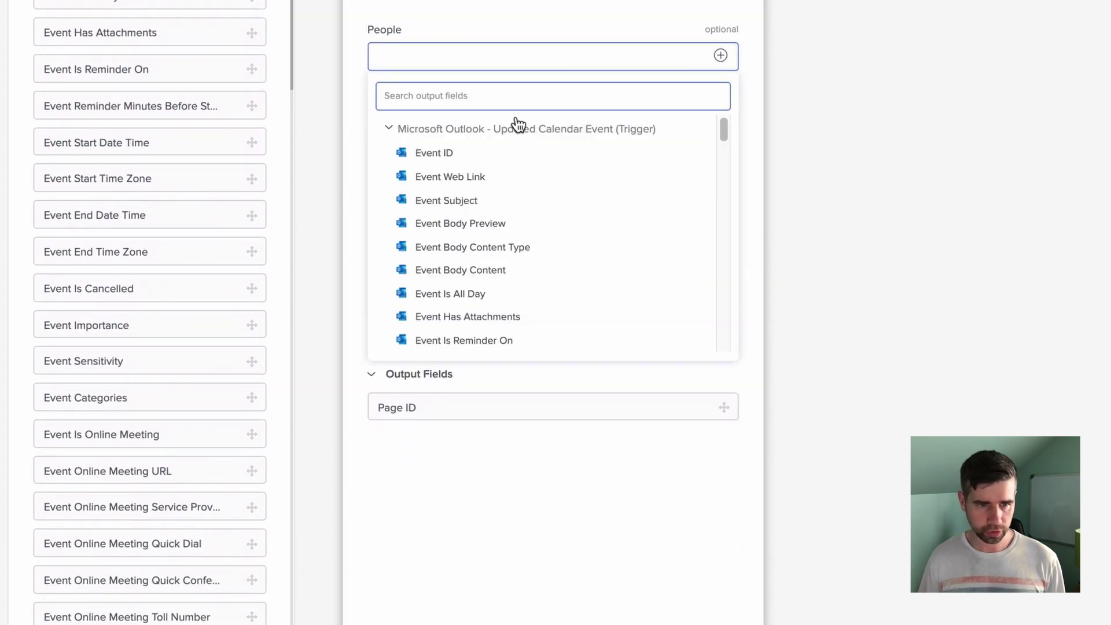
type("all")
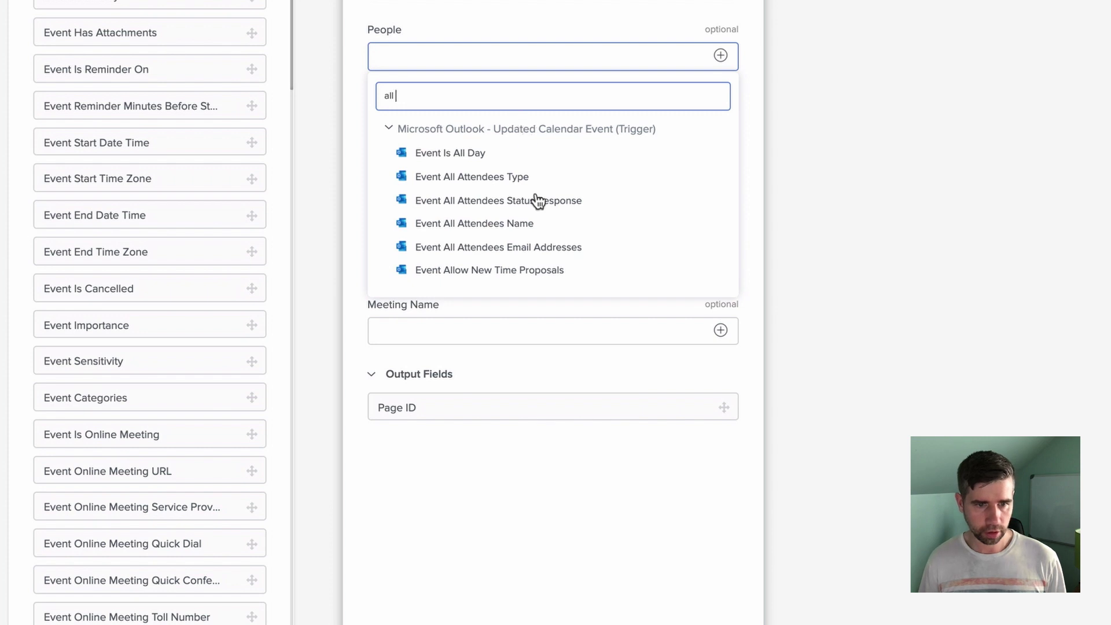
left_click(529, 225)
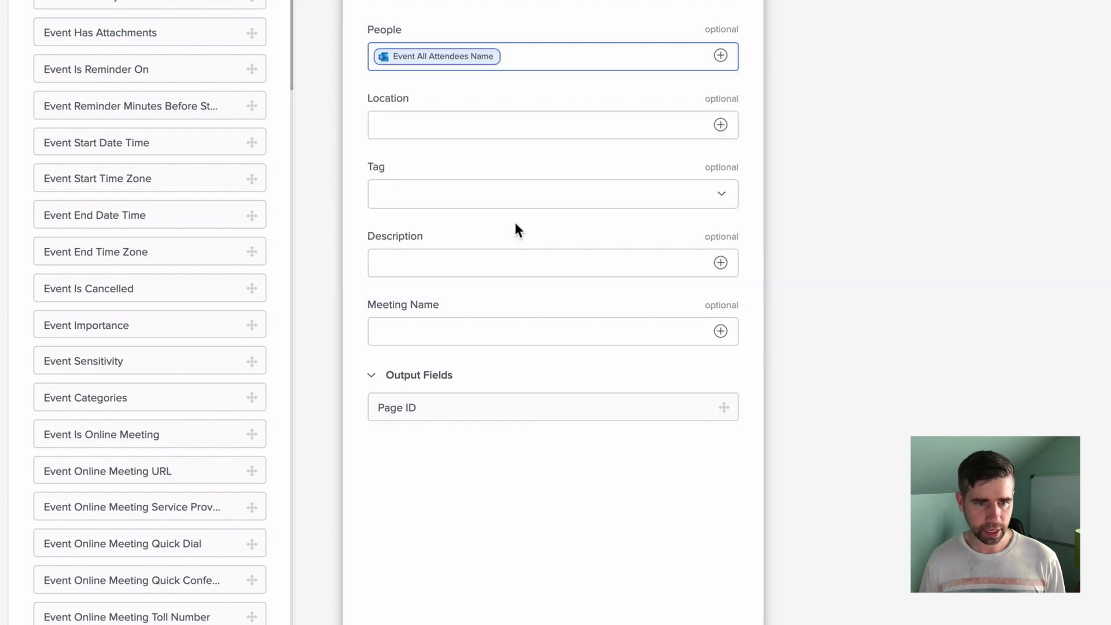
left_click(720, 125)
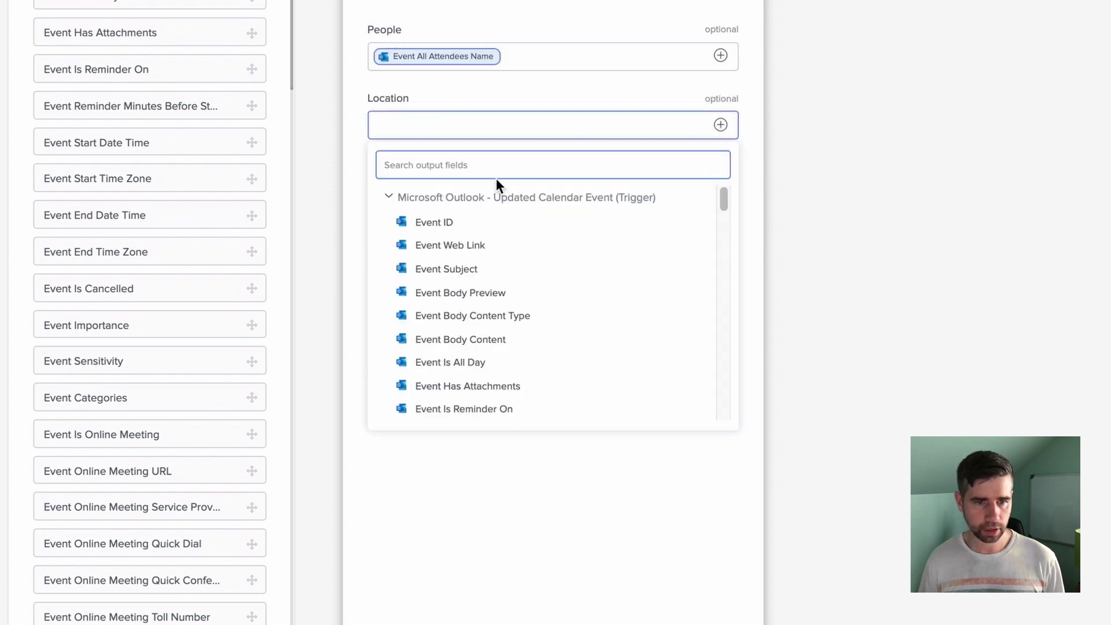
left_click(720, 125)
left_click(720, 125)
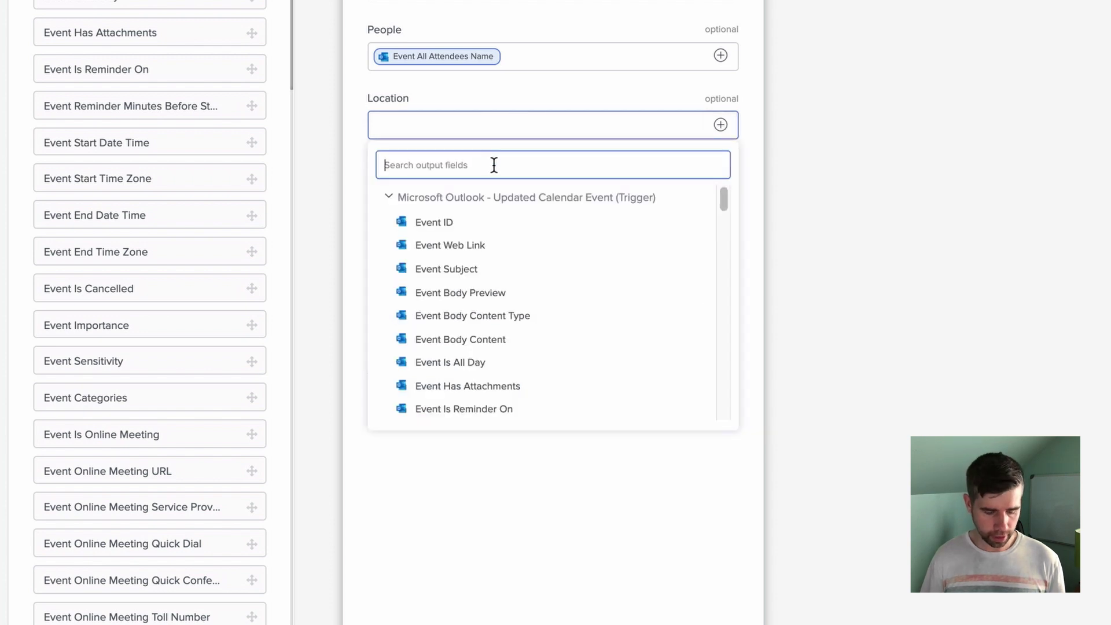
type("locat")
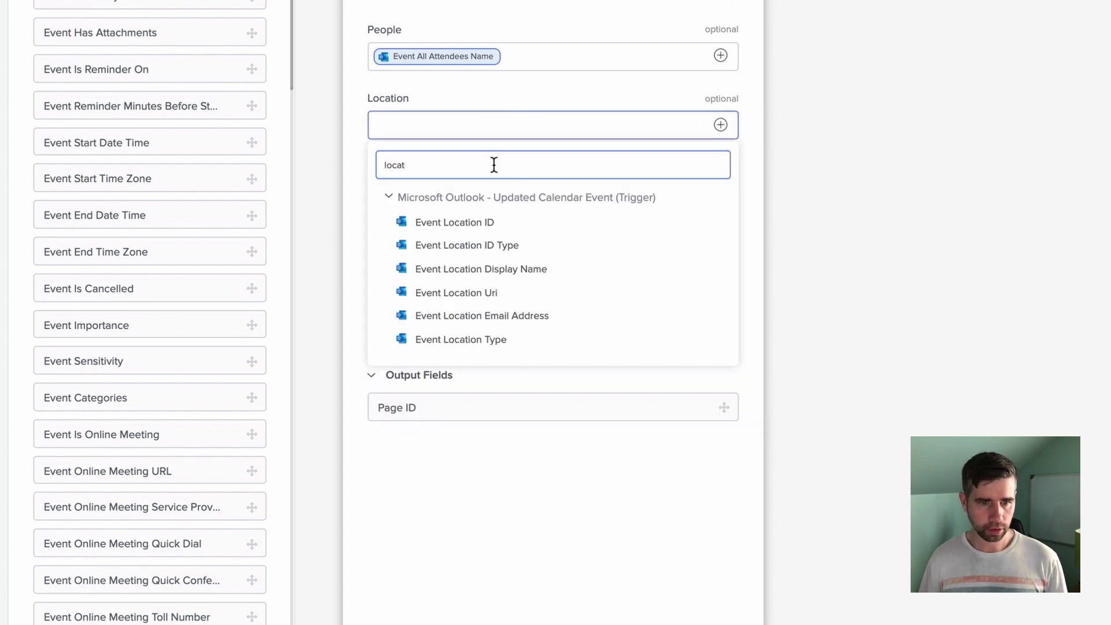
left_click(502, 269)
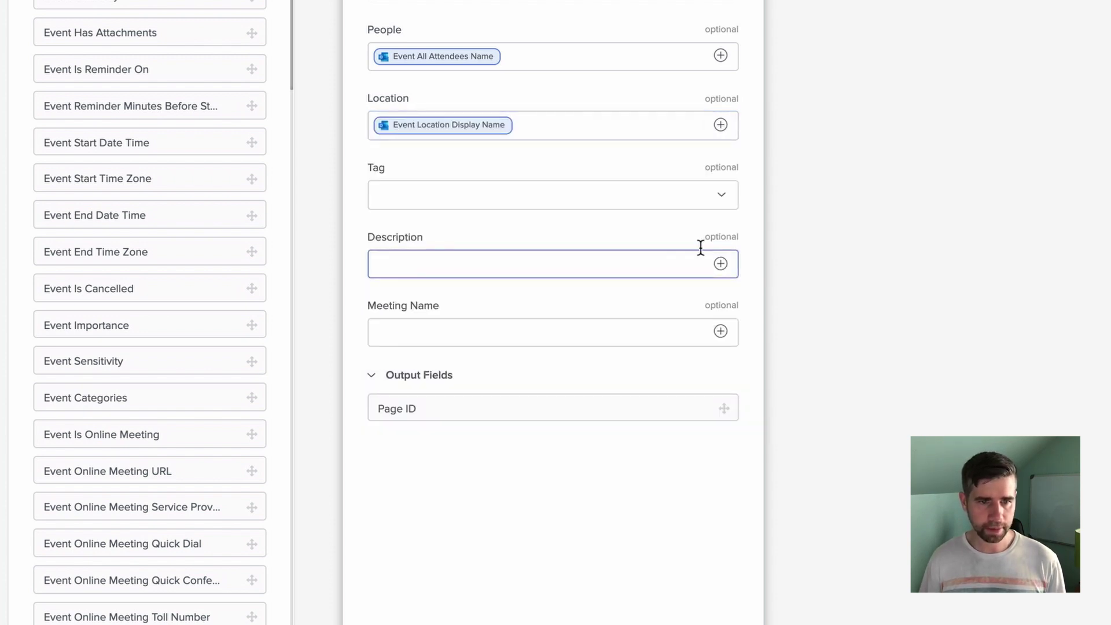
Tag items Outlook Calendar; map Event Body Preview to Description and Event Subject to Meeting Name
left_click(707, 206)
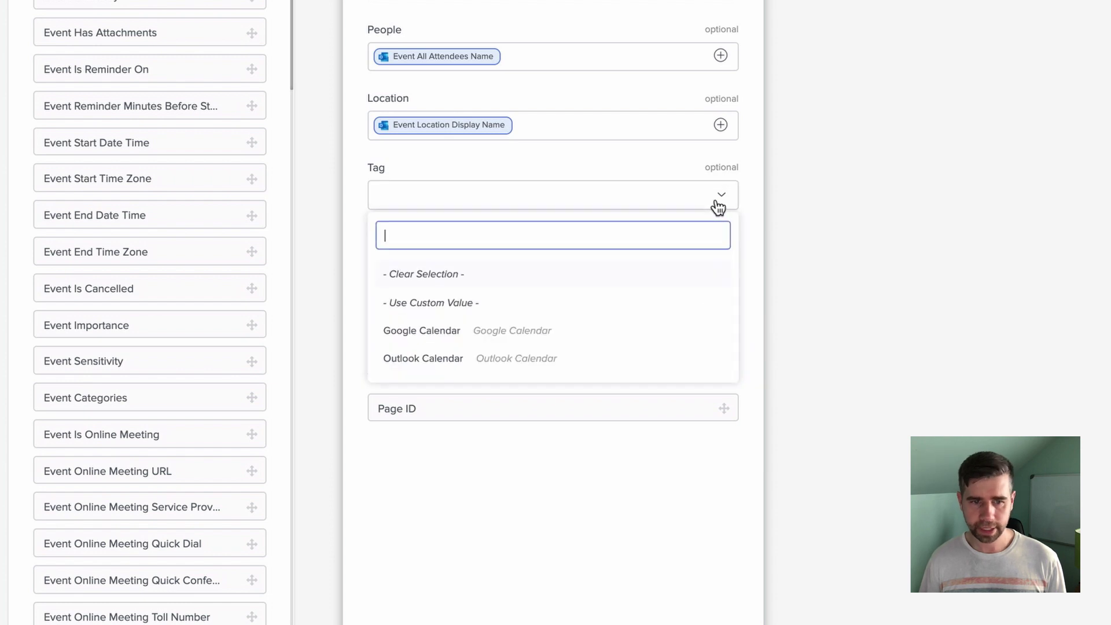
left_click(495, 357)
left_click(661, 270)
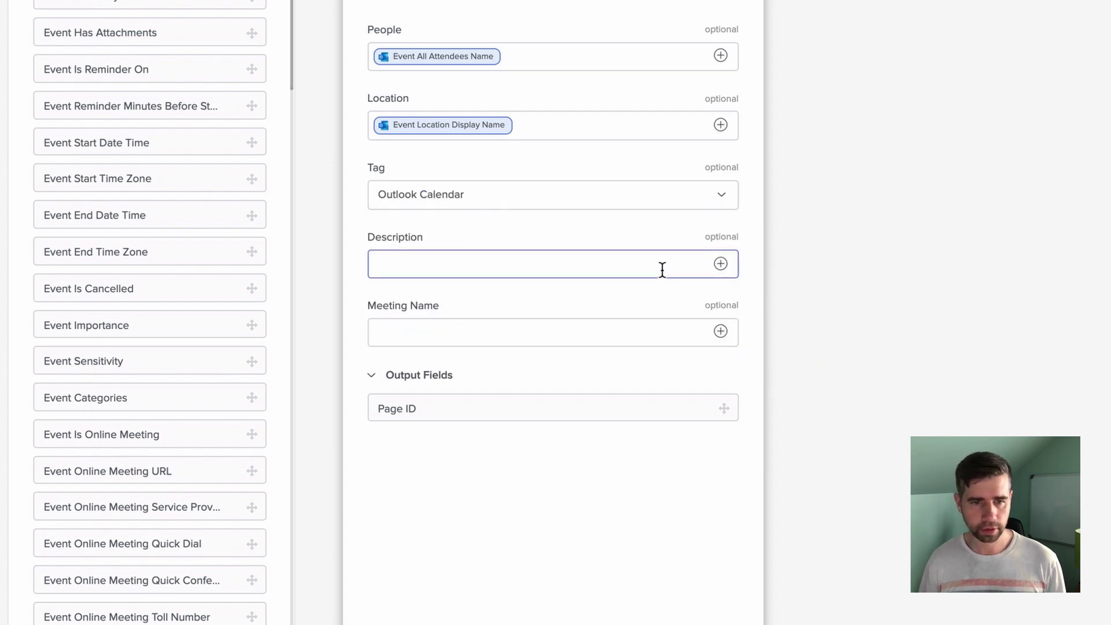
left_click(720, 264)
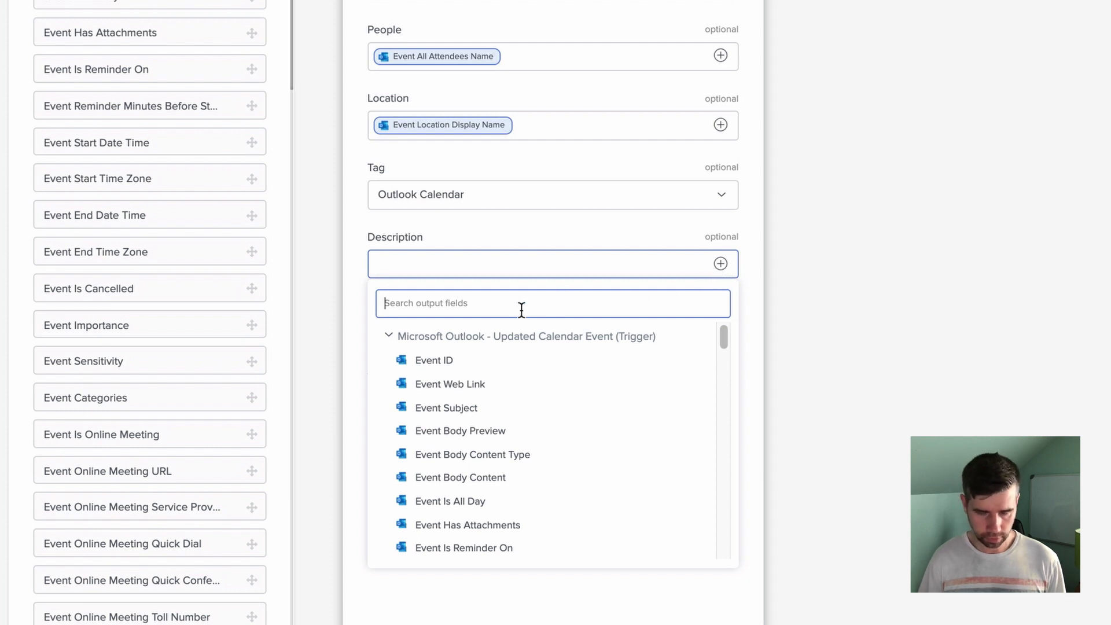
type("body")
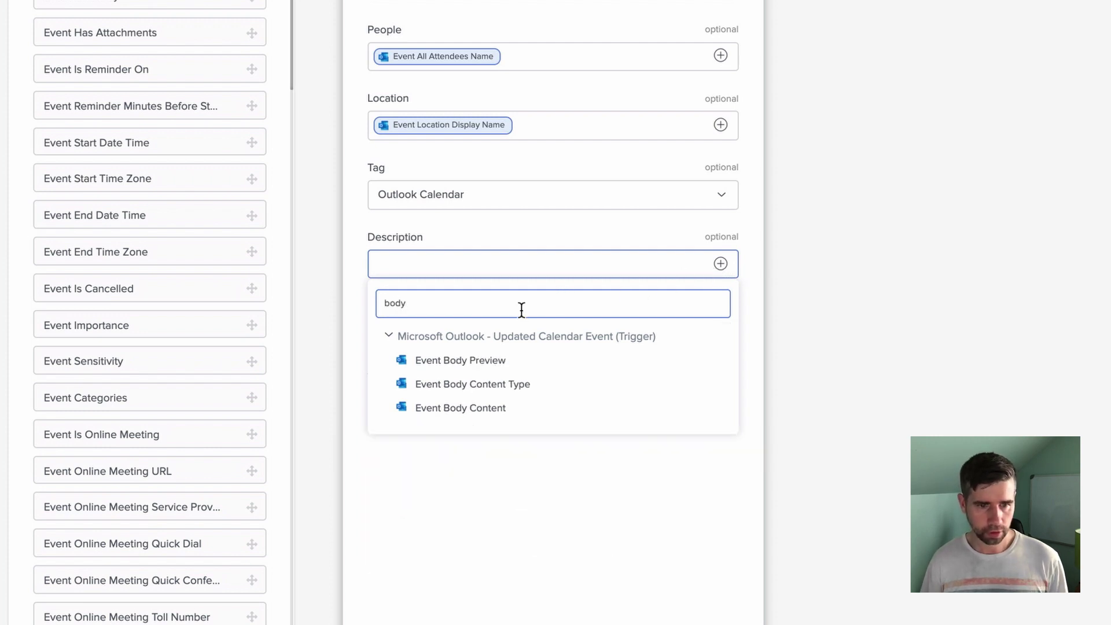
left_click(499, 361)
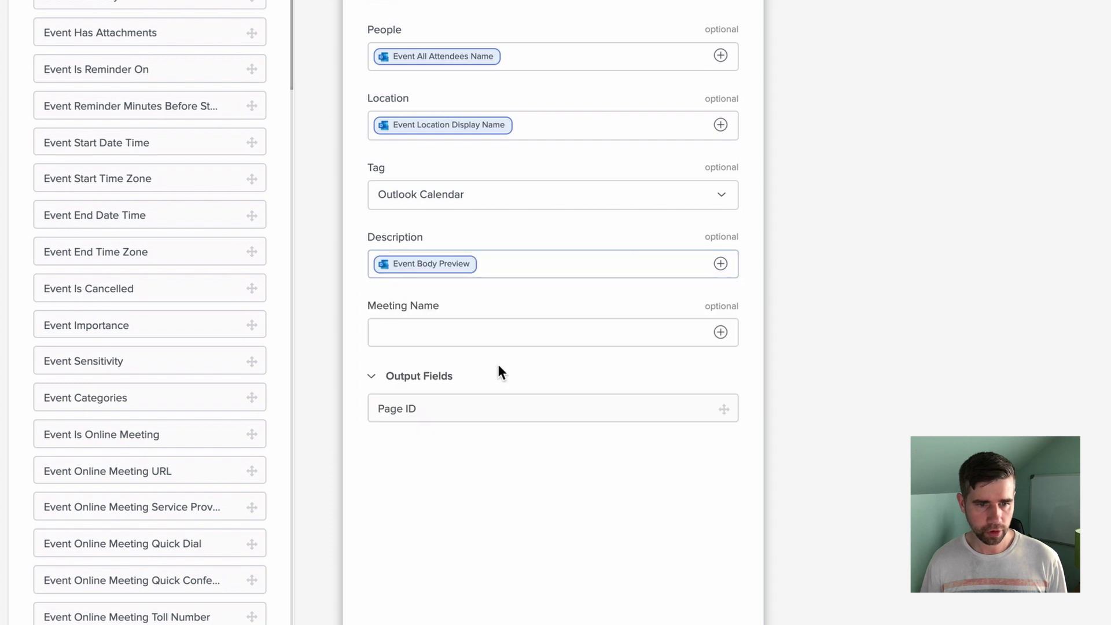
left_click(719, 333)
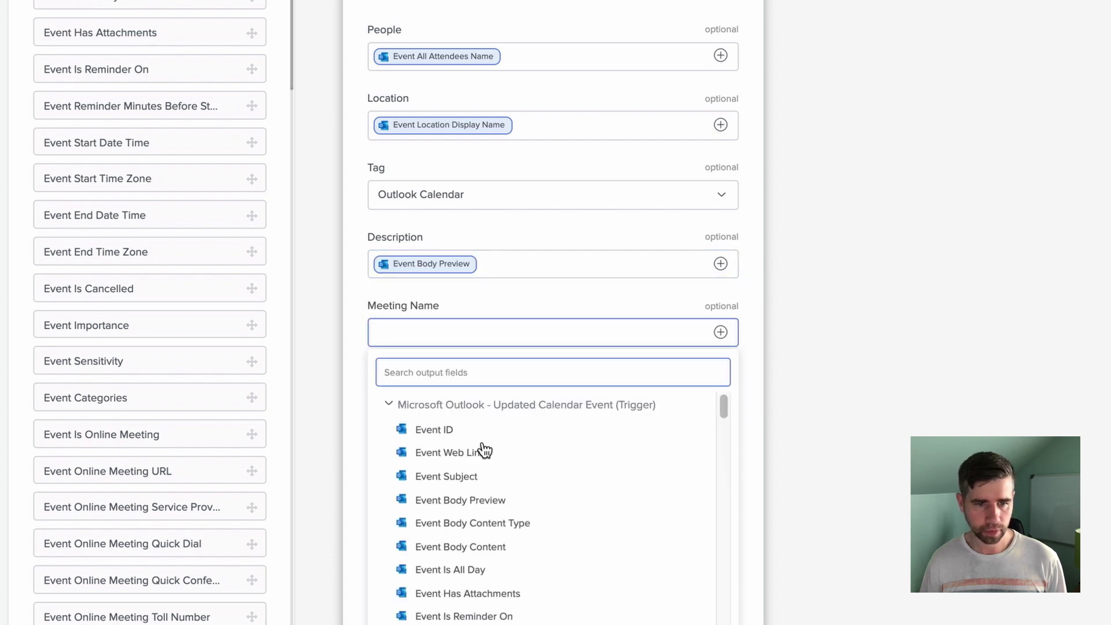
left_click(467, 478)
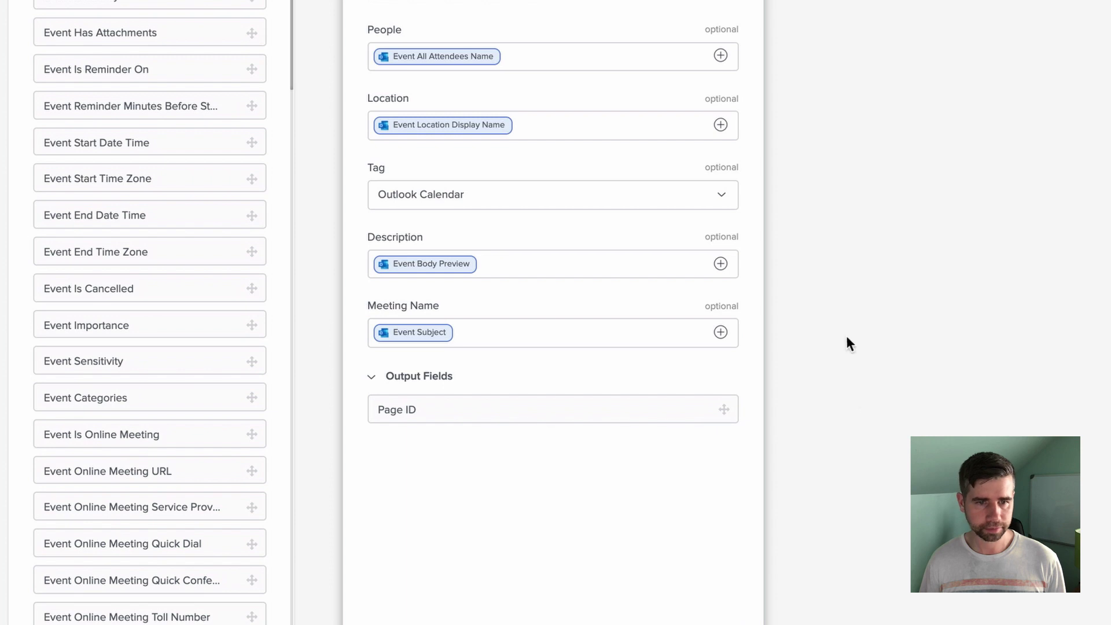
scroll(837, 307, "up", 10)
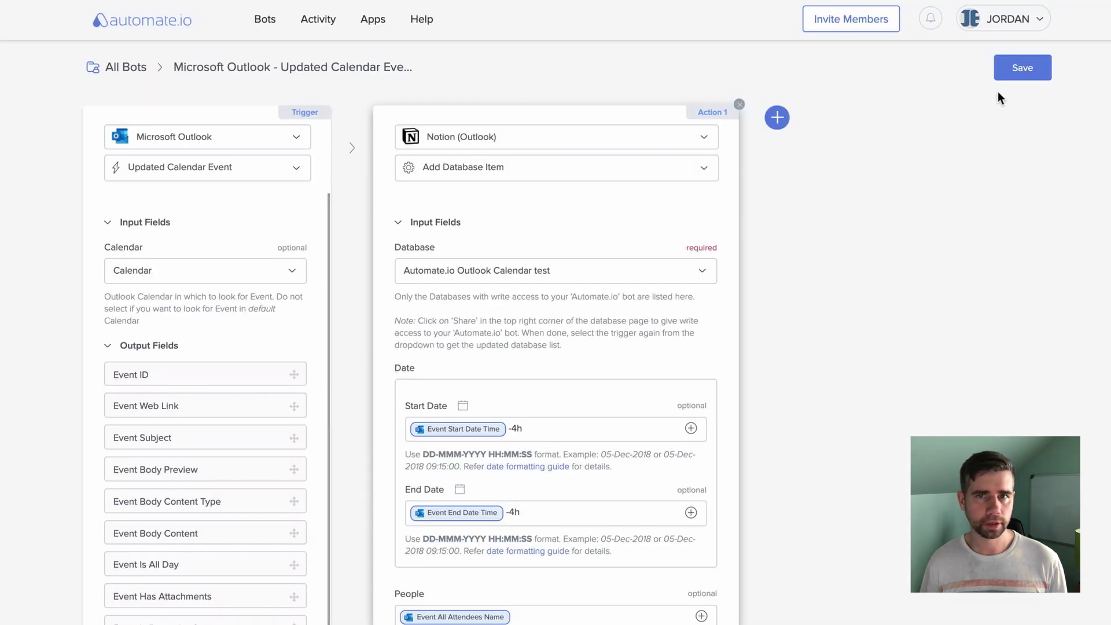
Save the bot, switch it on, and view the Test your bot instructions
left_click(1022, 68)
left_click(692, 194)
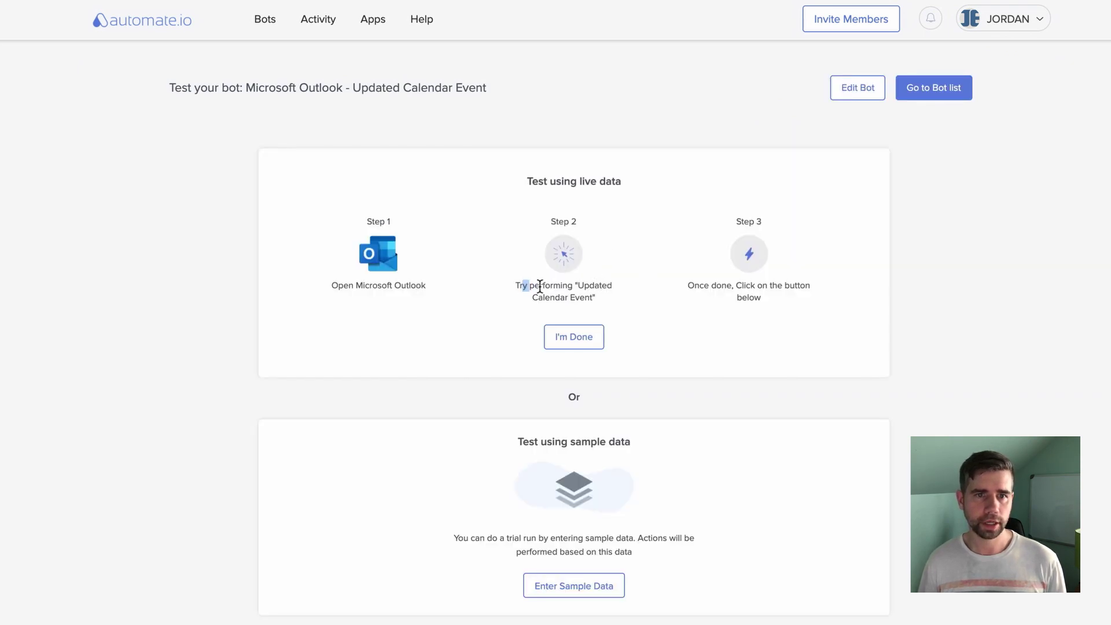
left_click_drag(539, 286, 615, 290)
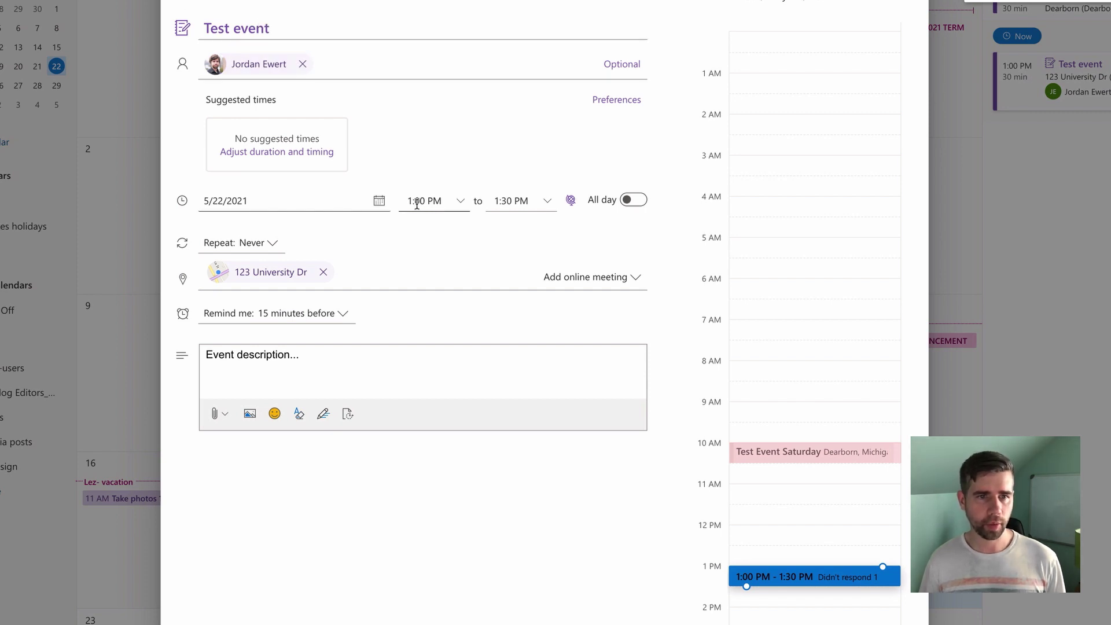
Move the Outlook Test event to start at 2:00 PM and append 'updated' to its description
left_click(442, 202)
type("2:00 PM")
key("Tab")
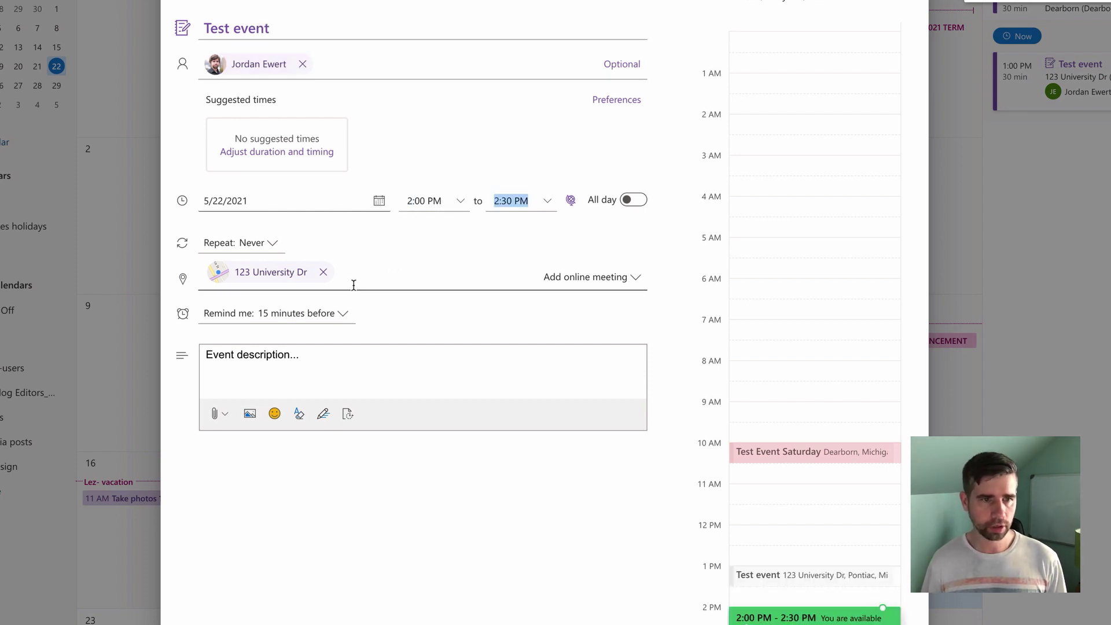
left_click(314, 355)
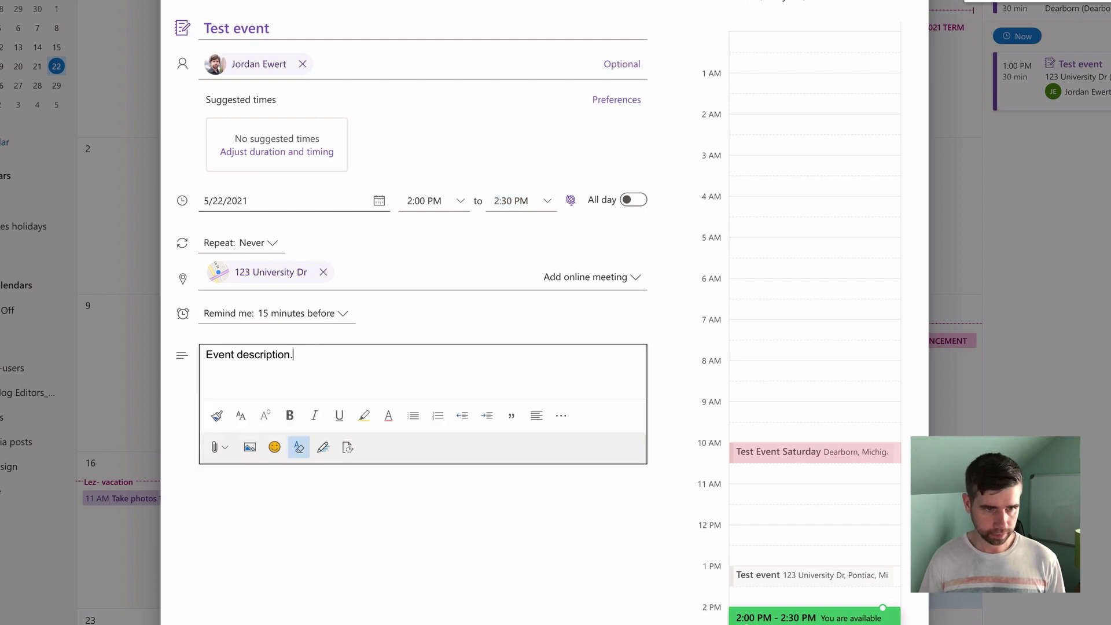
type("update")
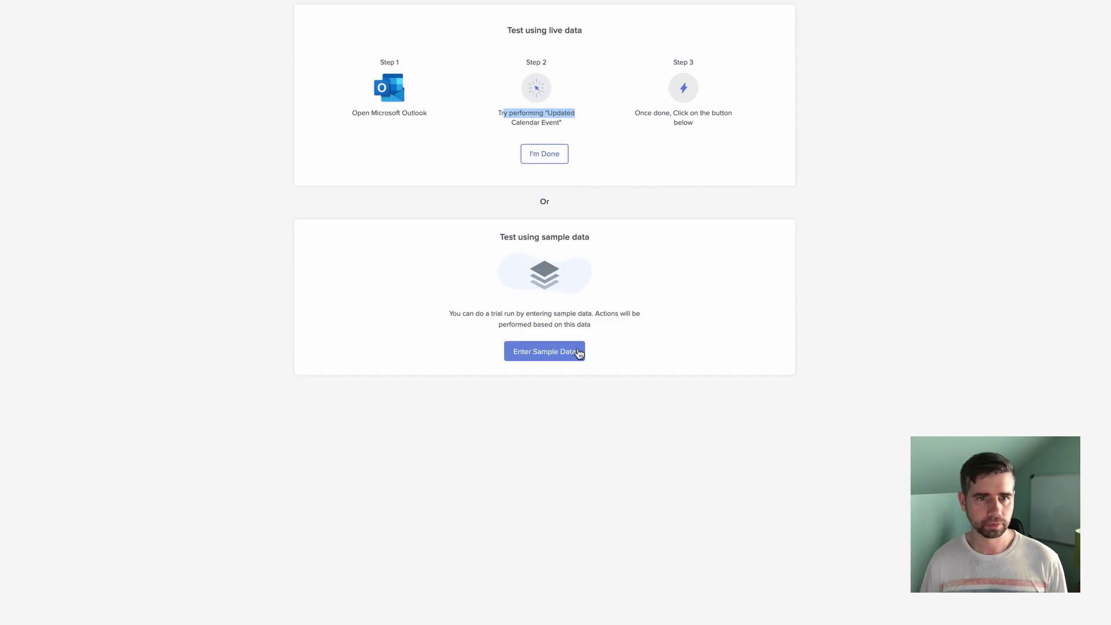
Confirm the Outlook event was updated so the bot's live-data test checks for it
left_click(544, 153)
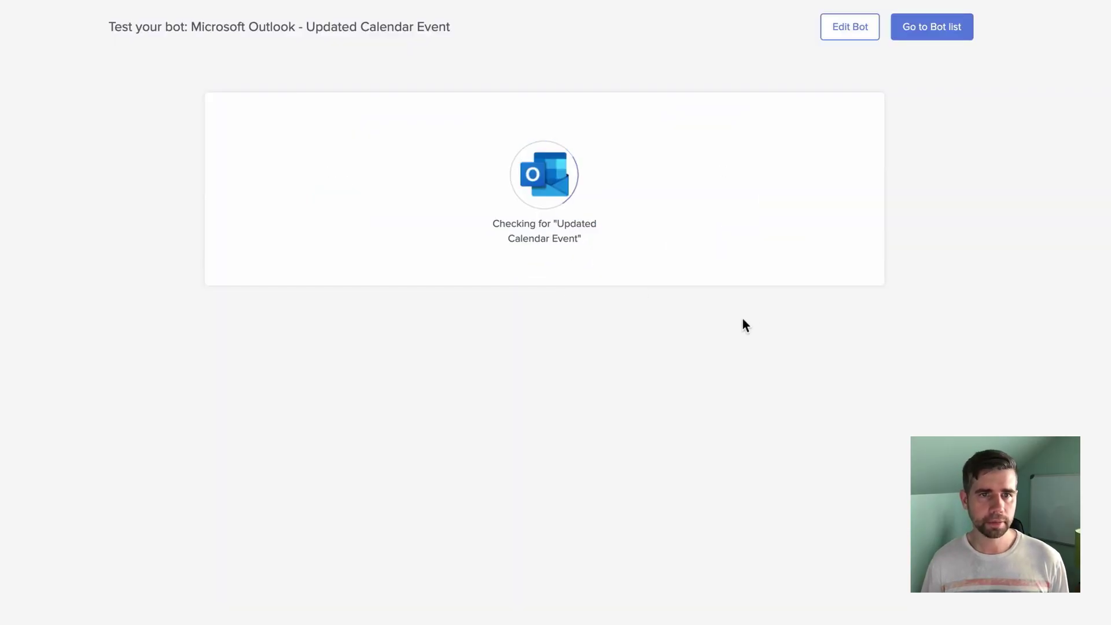